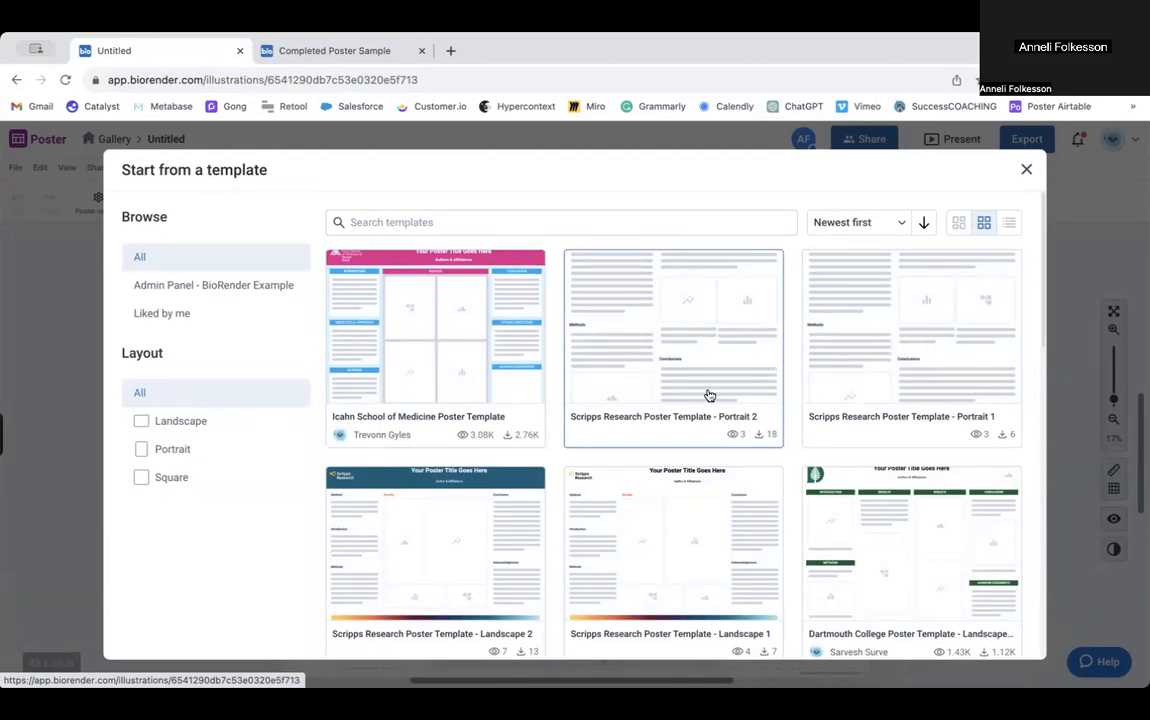
Browse the poster template gallery through to the Classic Landscape and Classic Portrait templates.
scroll(709, 396, "down", 10)
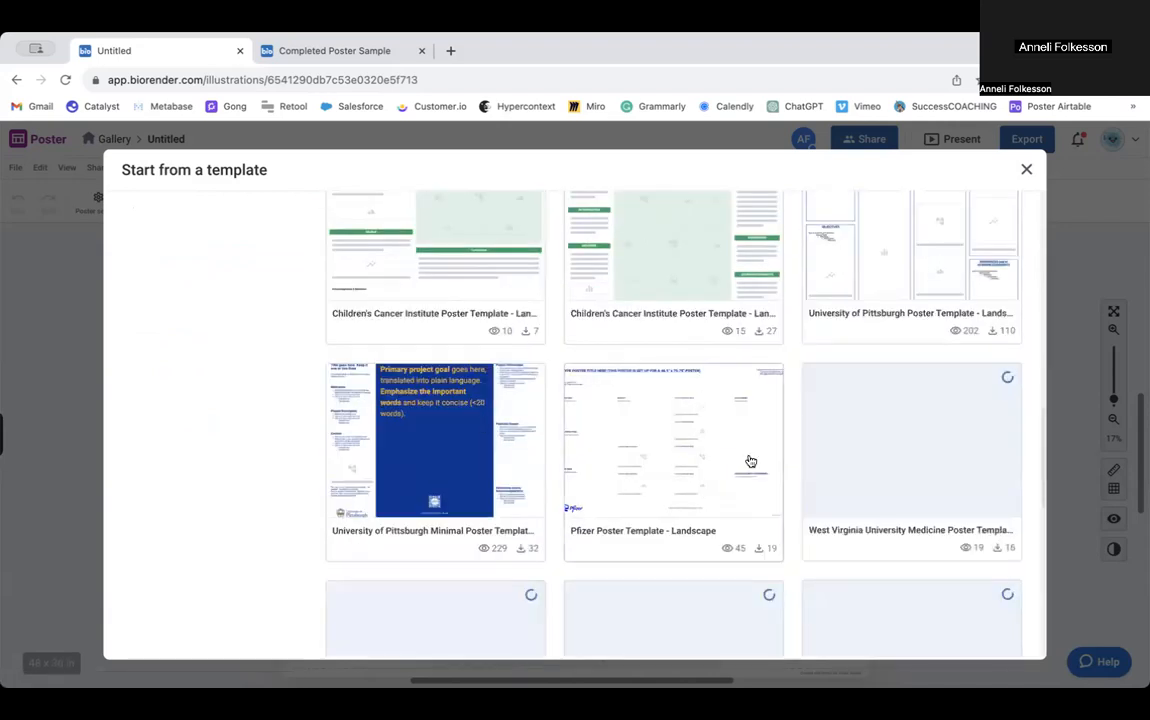
scroll(772, 470, "down", 10)
scroll(774, 473, "down", 5)
scroll(776, 473, "down", 10)
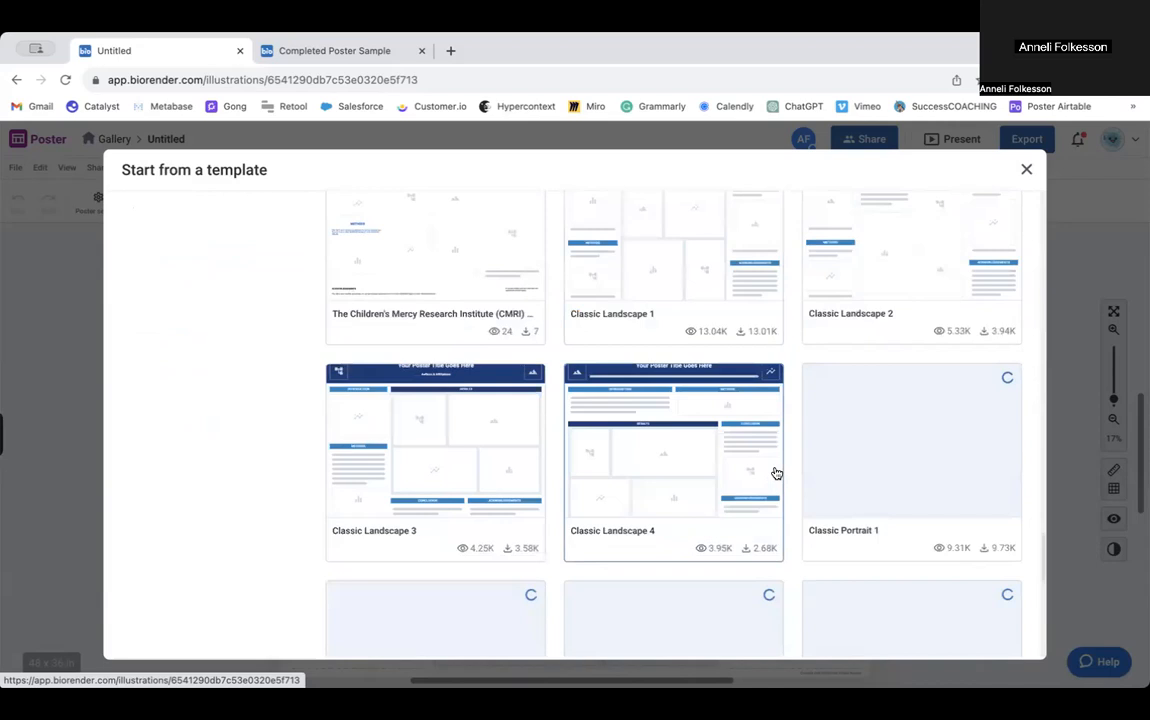
scroll(776, 473, "up", 1)
scroll(776, 473, "down", 1)
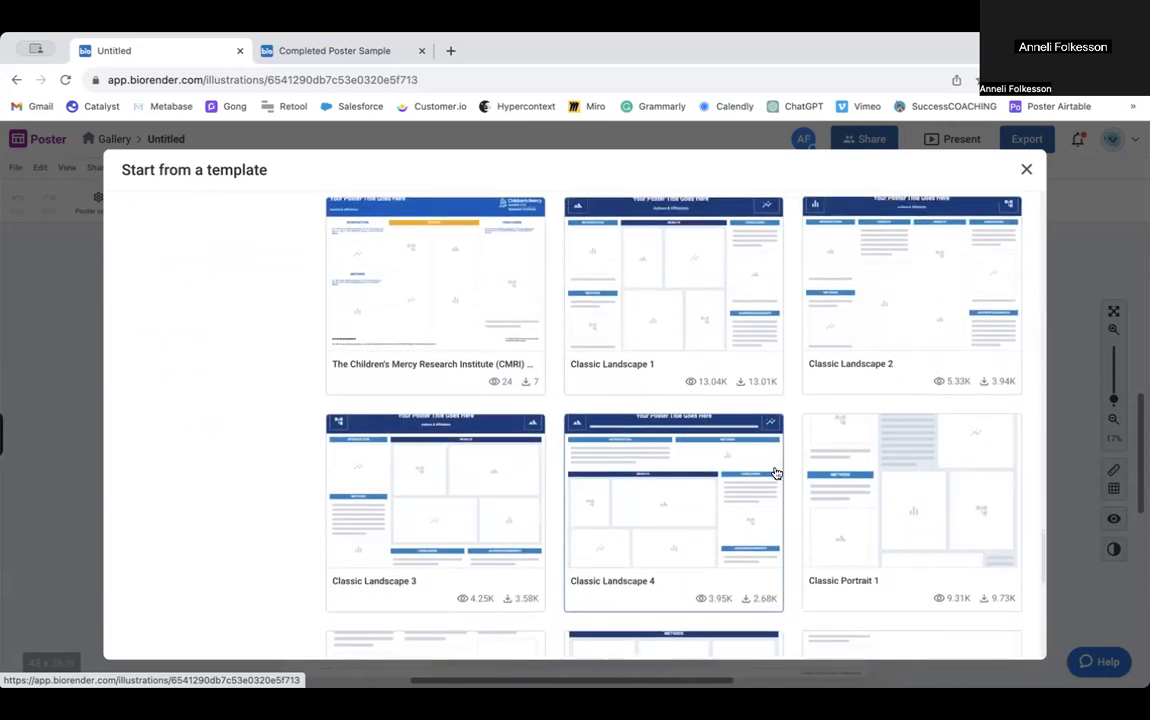
scroll(776, 473, "up", 1)
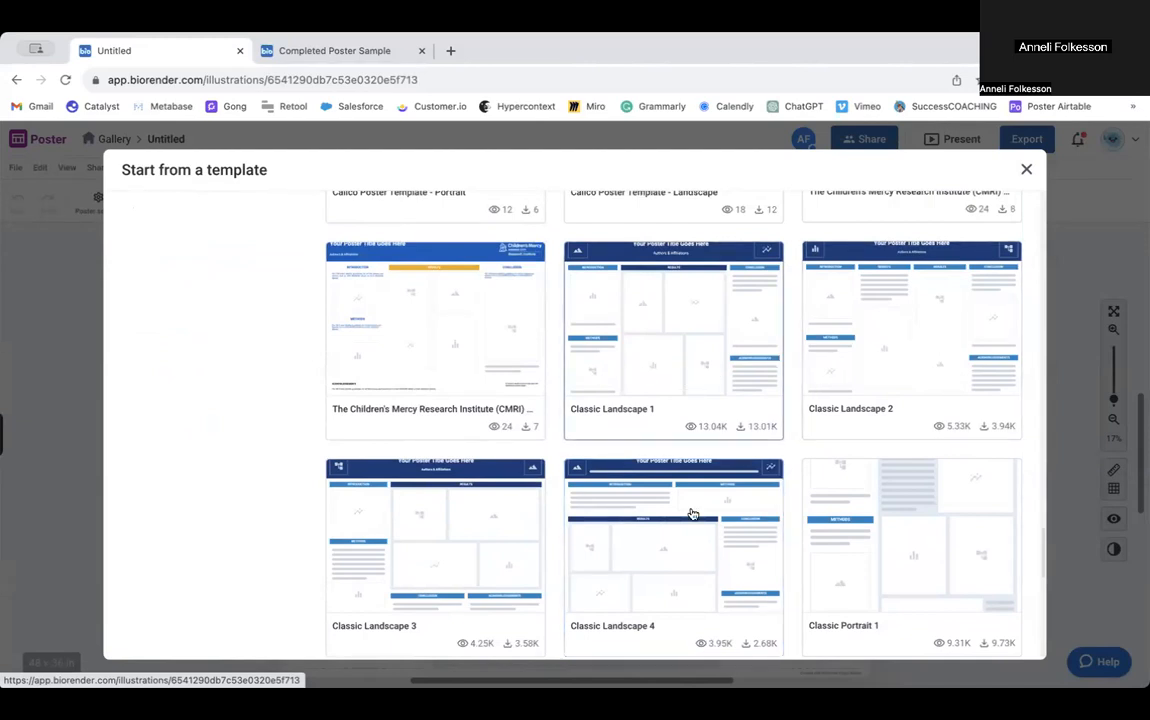
scroll(778, 398, "down", 2)
scroll(778, 398, "up", 1)
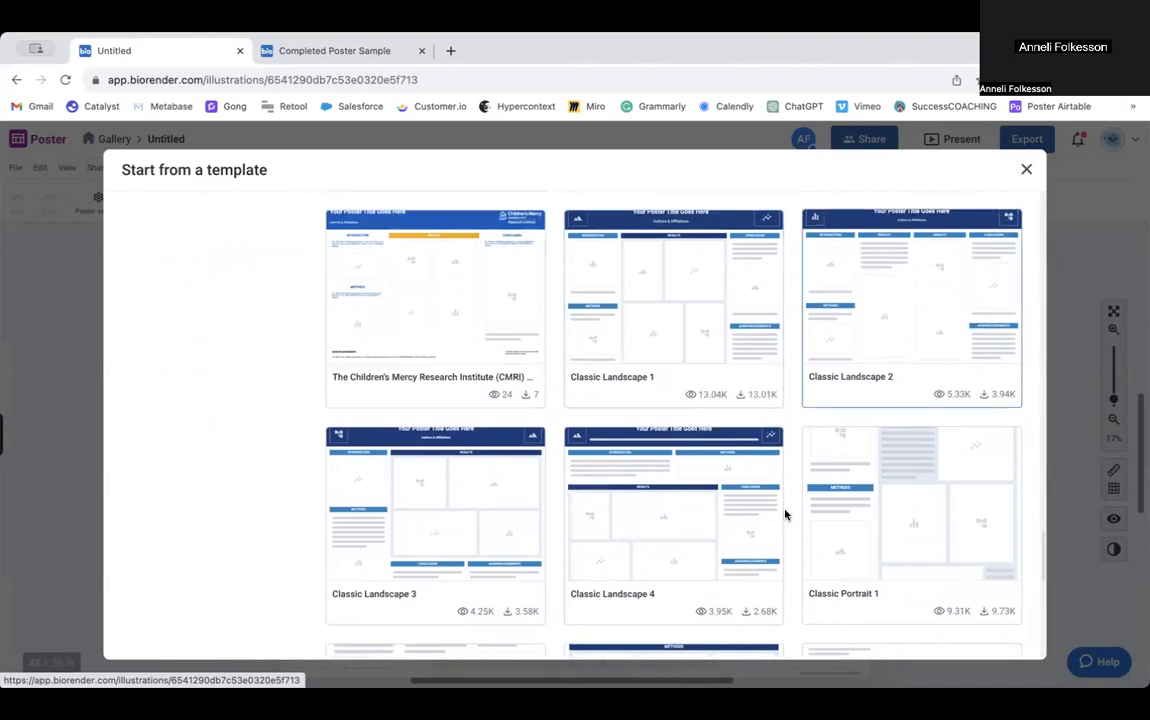
scroll(786, 514, "down", 2)
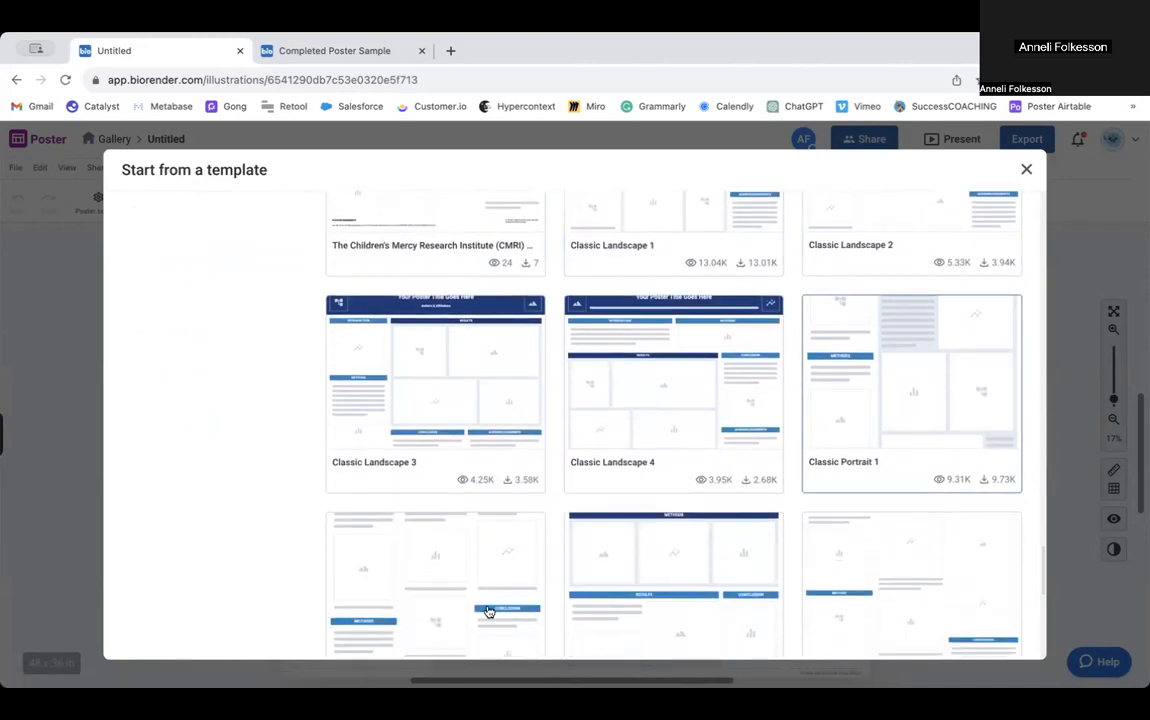
scroll(692, 594, "down", 2)
scroll(692, 594, "up", 1)
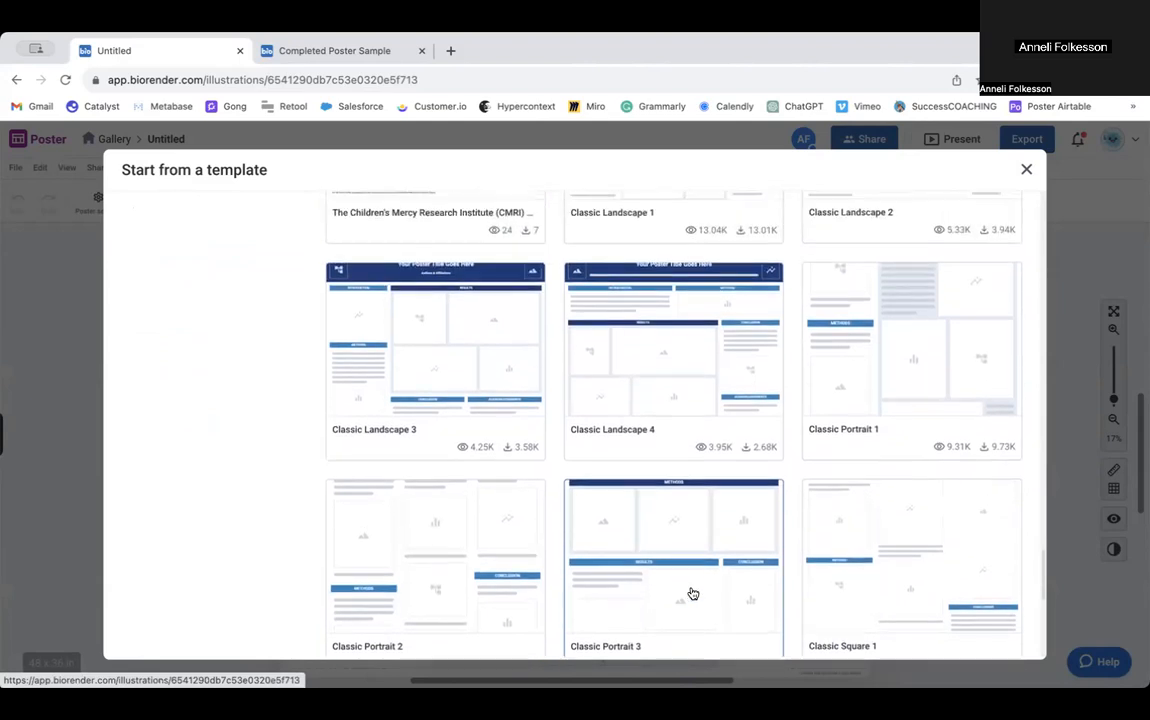
scroll(692, 594, "up", 1)
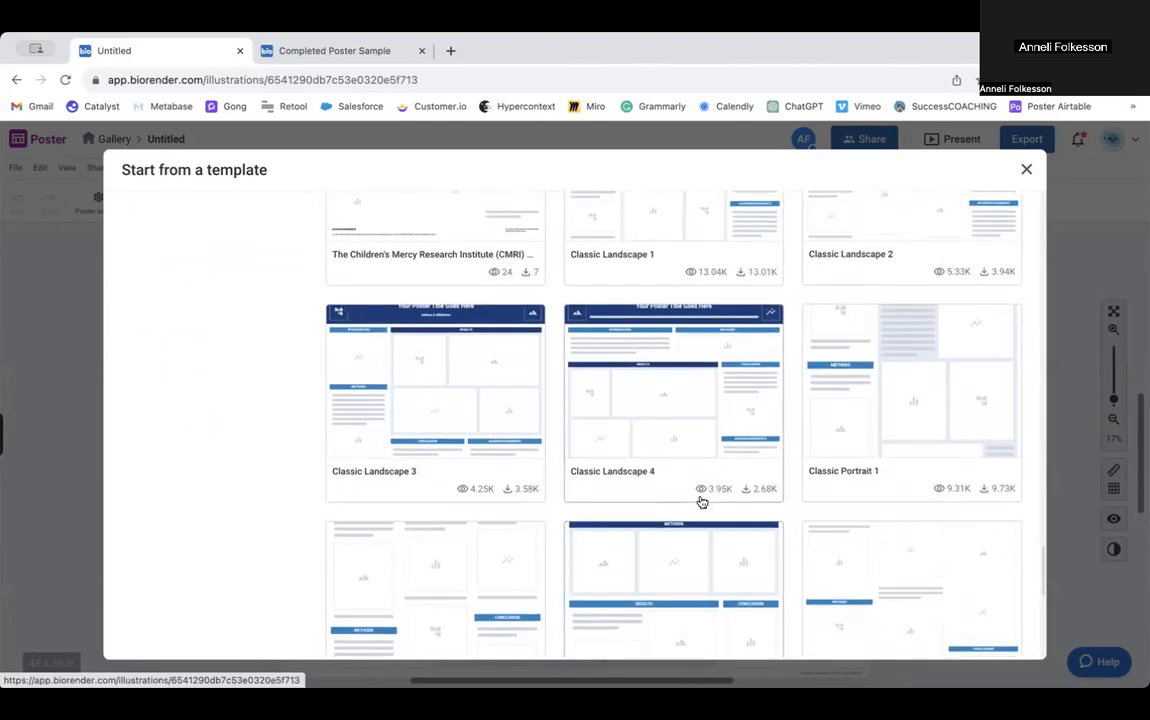
scroll(702, 502, "up", 2)
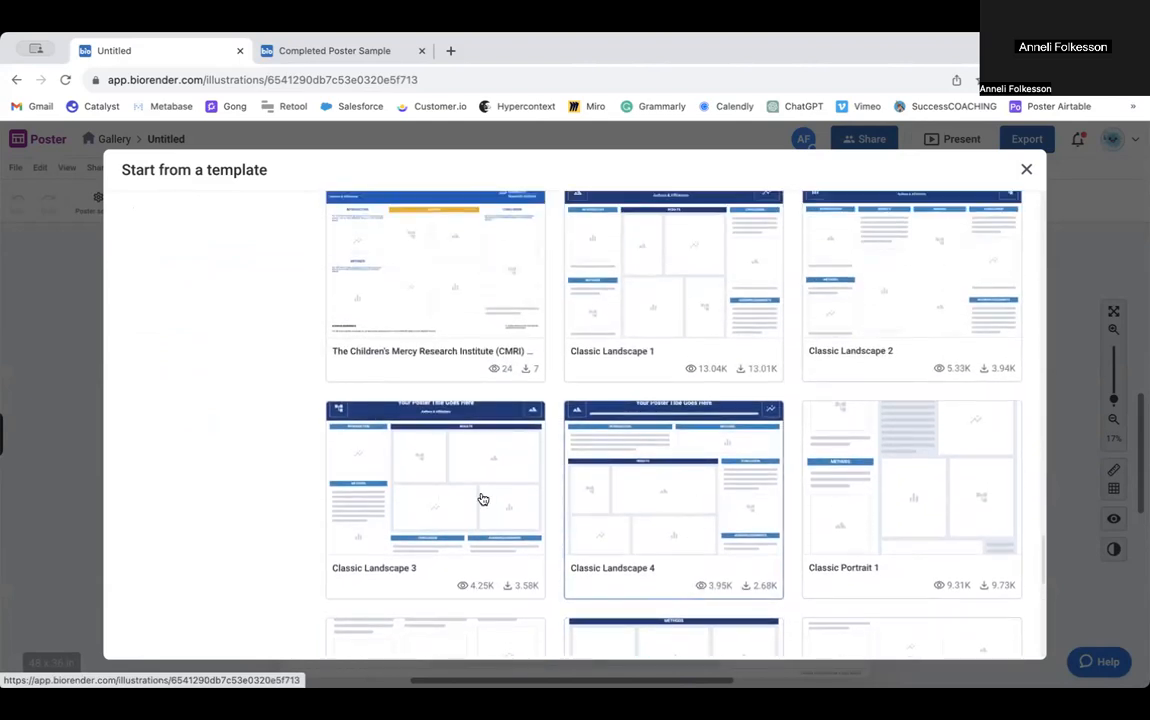
Apply the Classic Landscape 3 template to the poster in the Sunset Orange color.
left_click(482, 498)
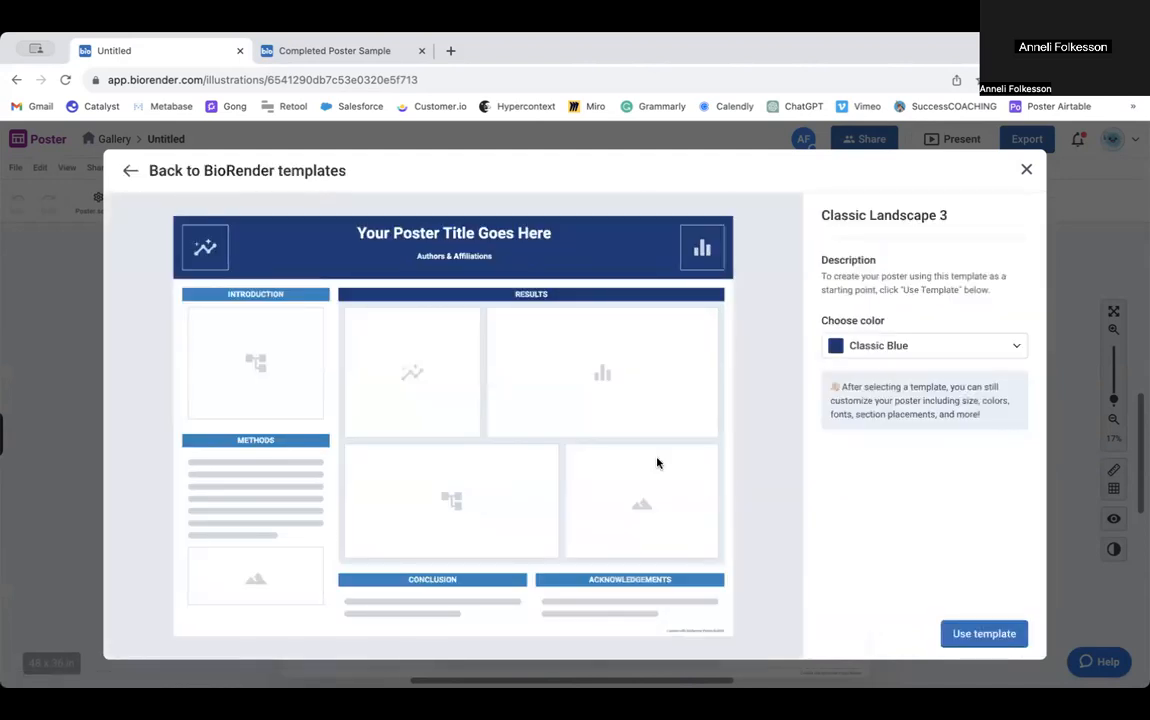
left_click(942, 353)
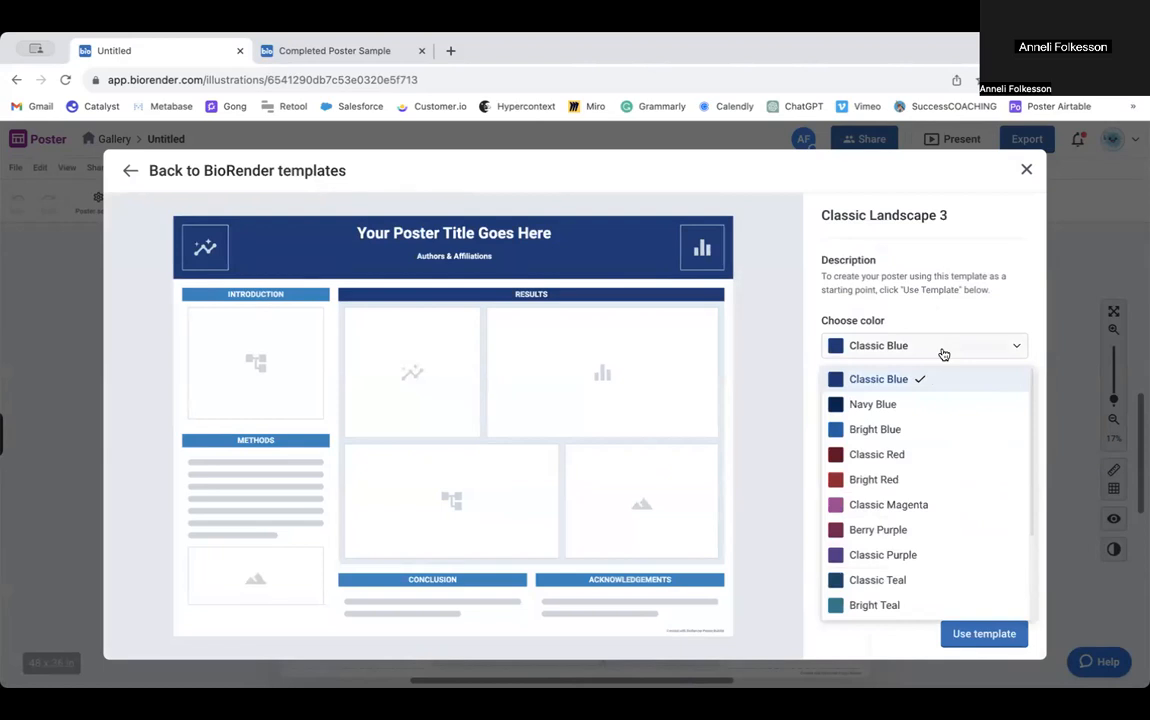
scroll(924, 578, "down", 3)
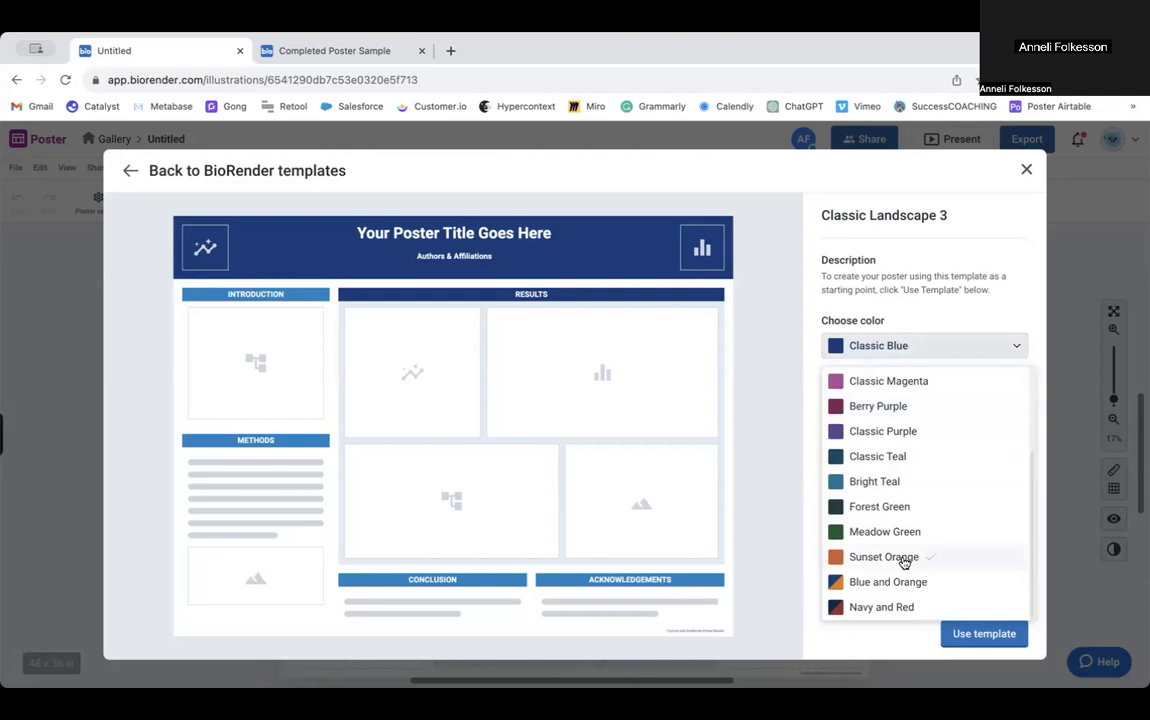
left_click(909, 558)
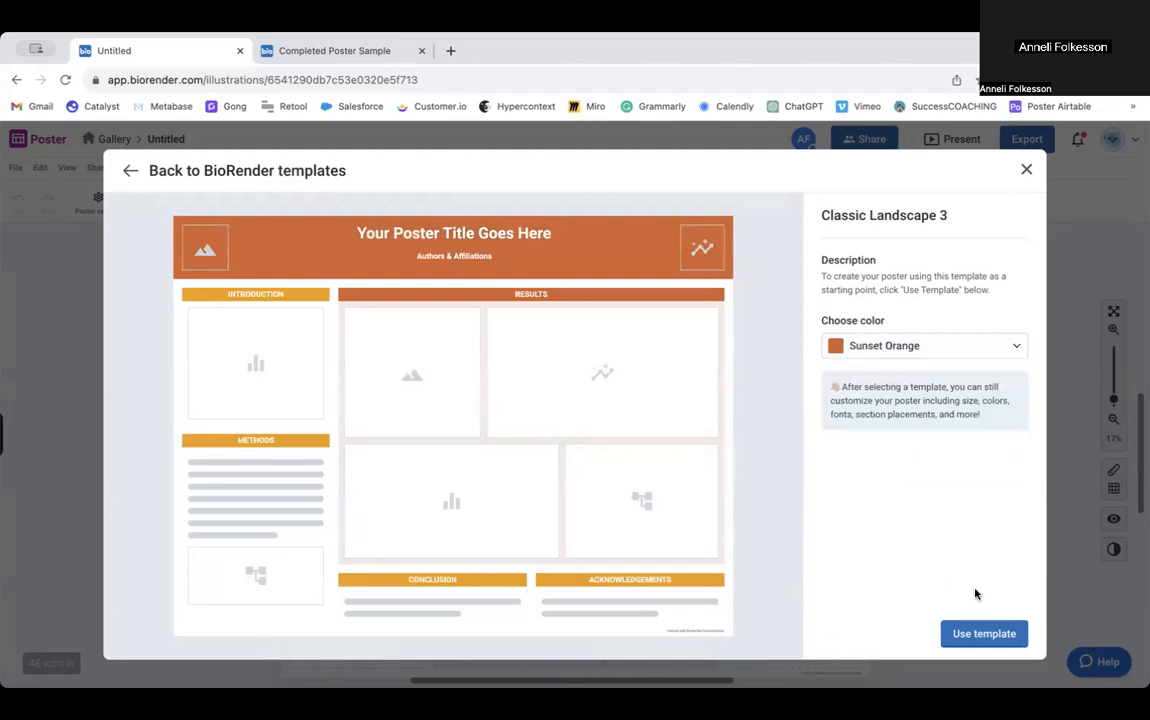
left_click(982, 634)
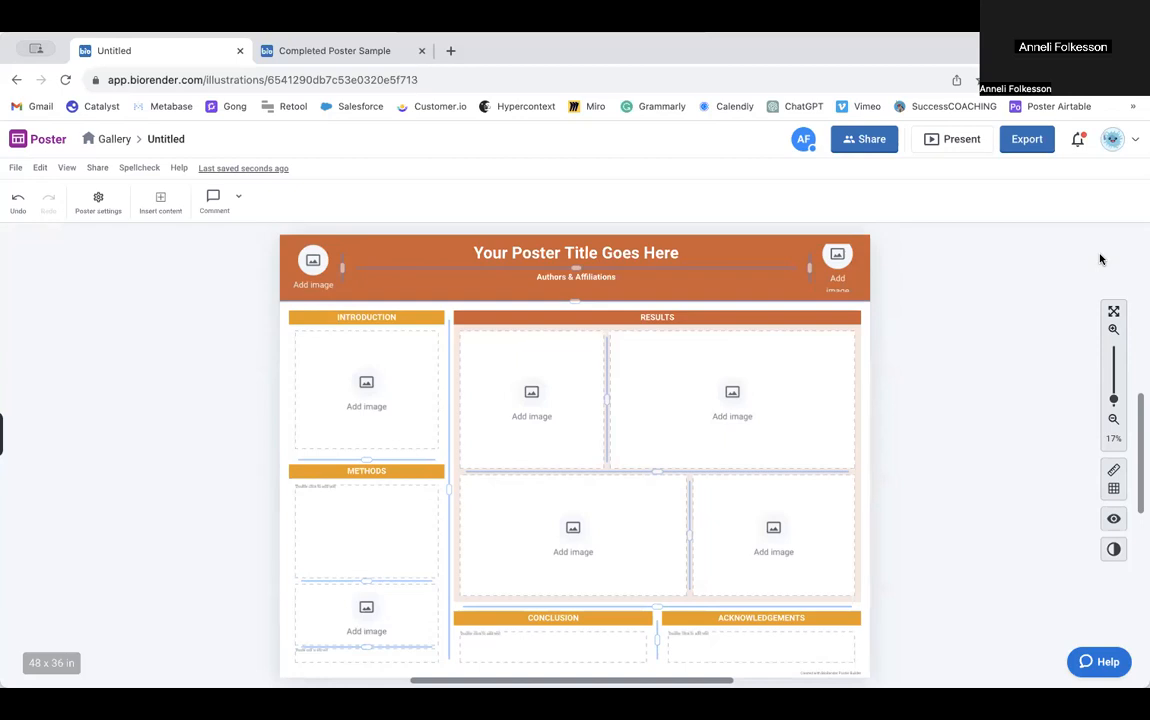
Show the ruler and place a vertical guideline about 1.15 in from the poster's left edge.
left_click(1113, 330)
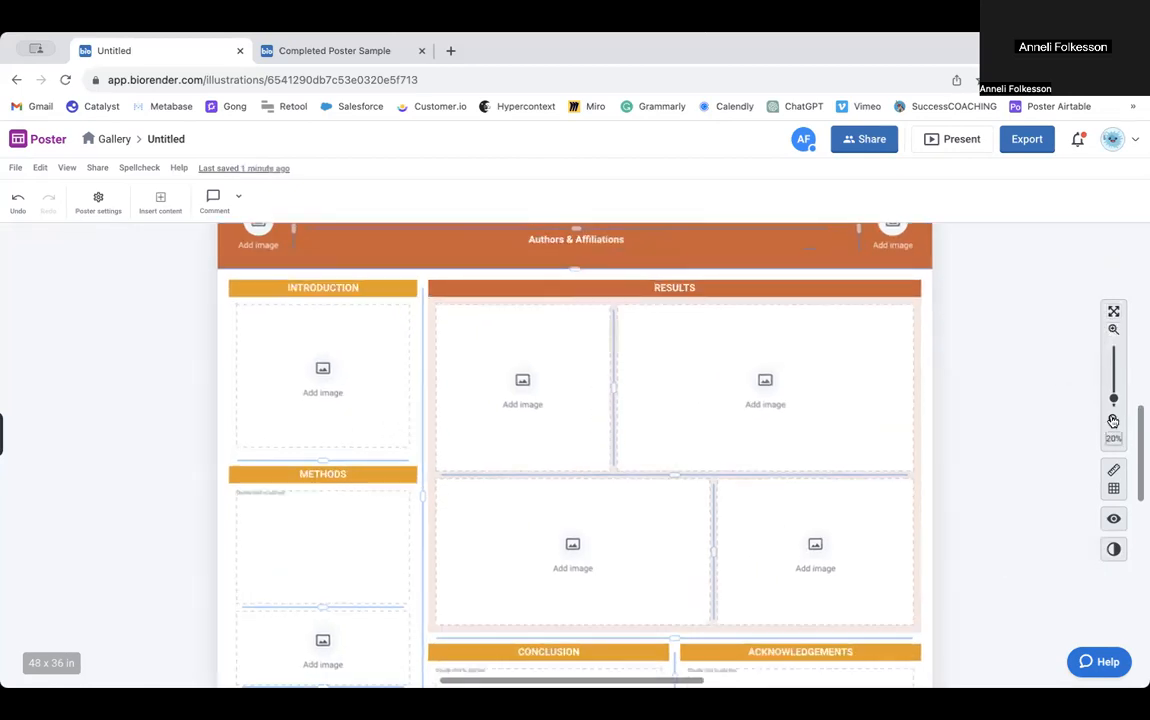
left_click(1113, 421)
left_click(1113, 421)
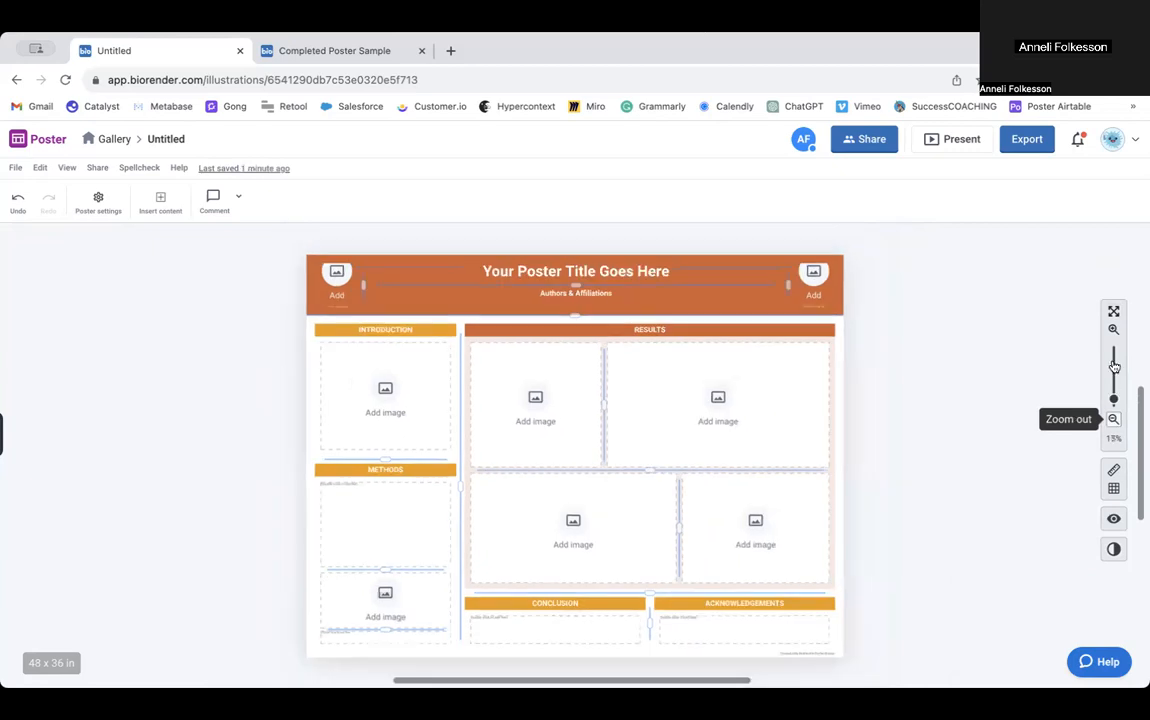
left_click(1113, 470)
left_click(756, 232)
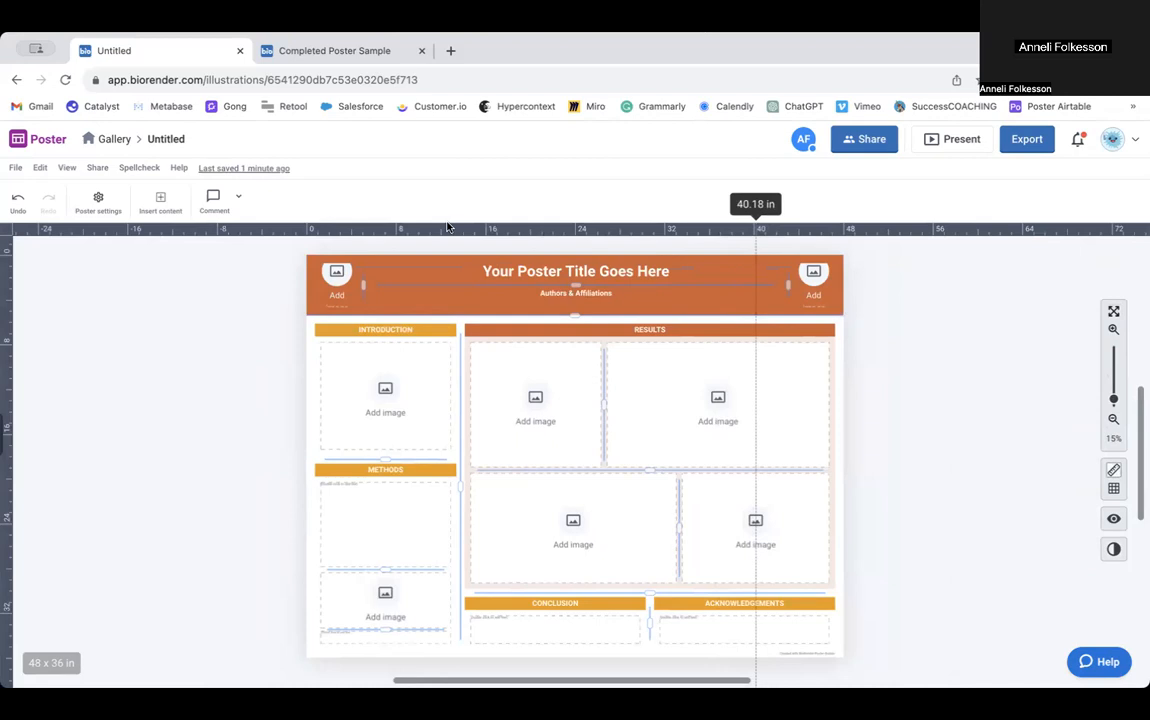
left_click(320, 233)
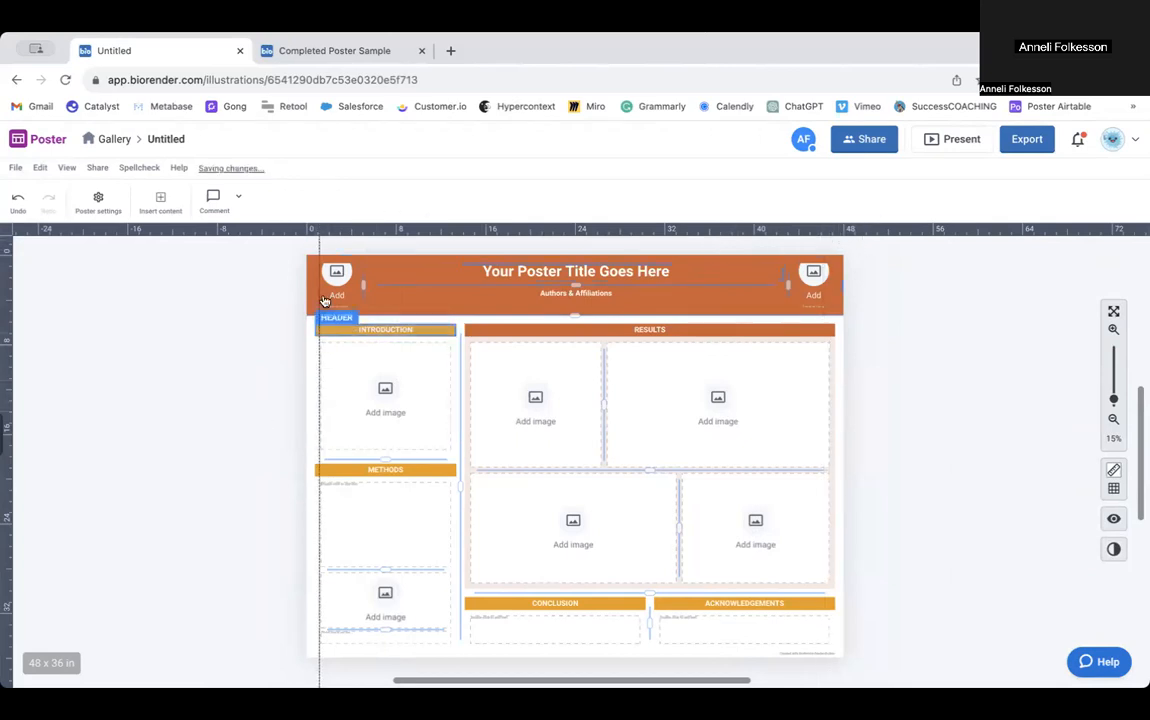
Delete all guidelines and hide the ruler.
right_click(319, 240)
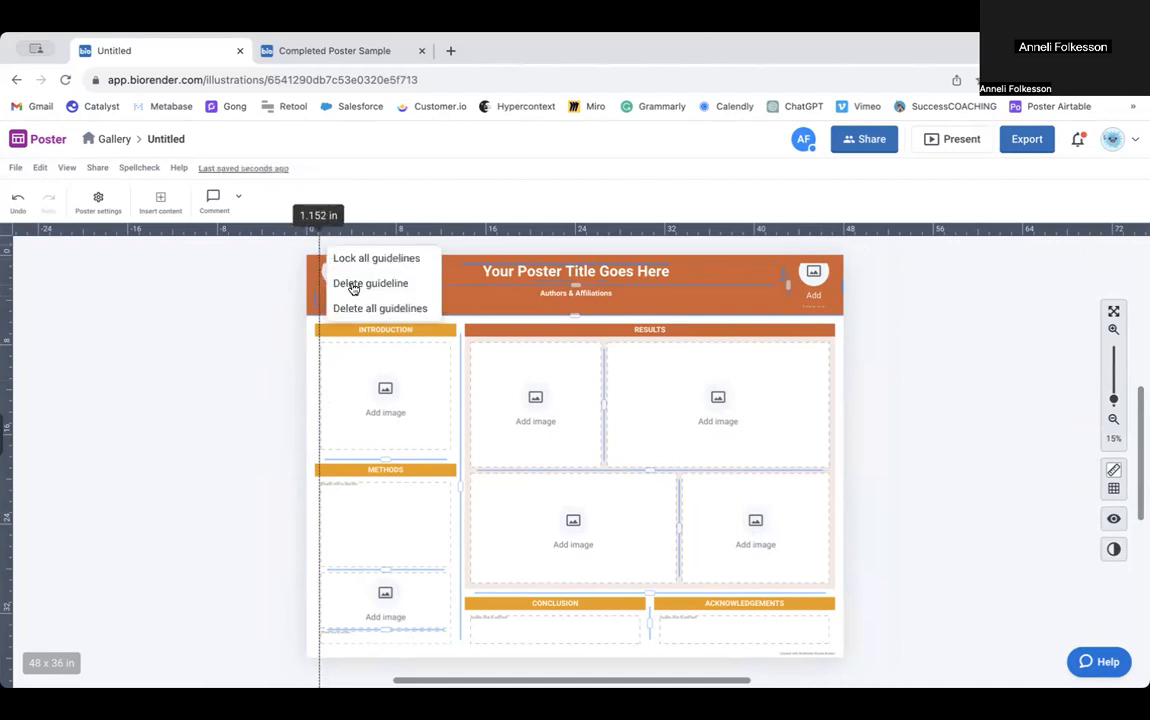
left_click(355, 308)
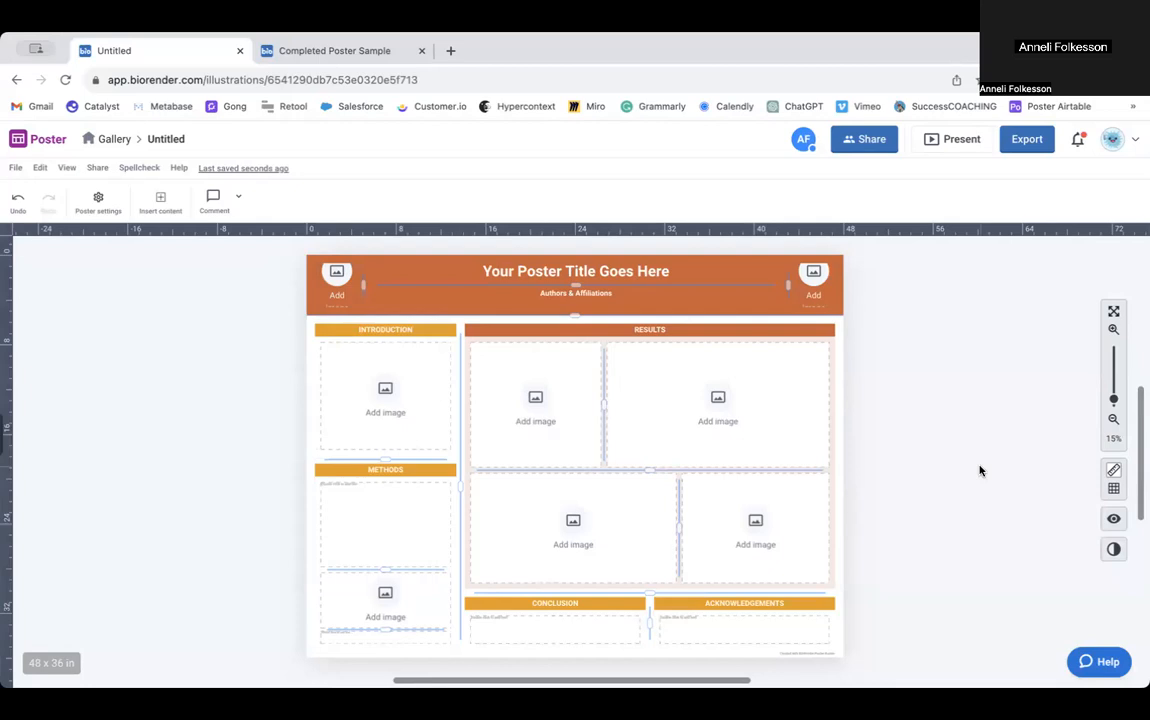
left_click(1115, 472)
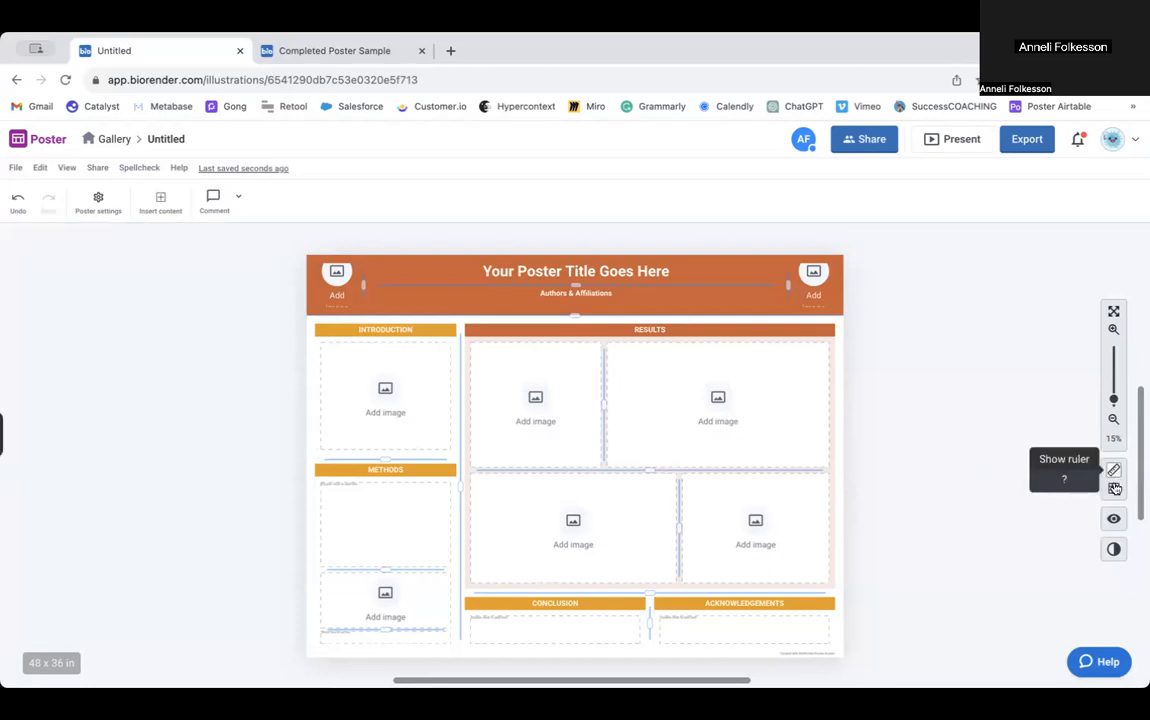
Show the canvas grid, try a larger and a smaller grid size, and hide the grid.
left_click(1115, 488)
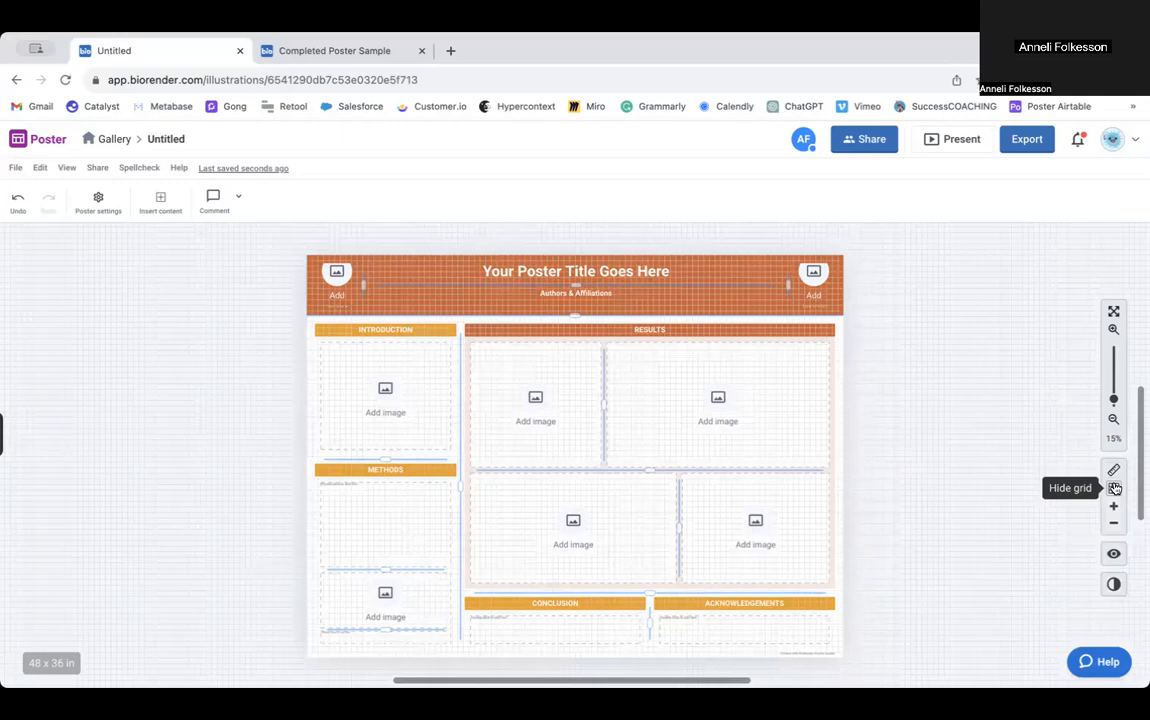
left_click(1115, 509)
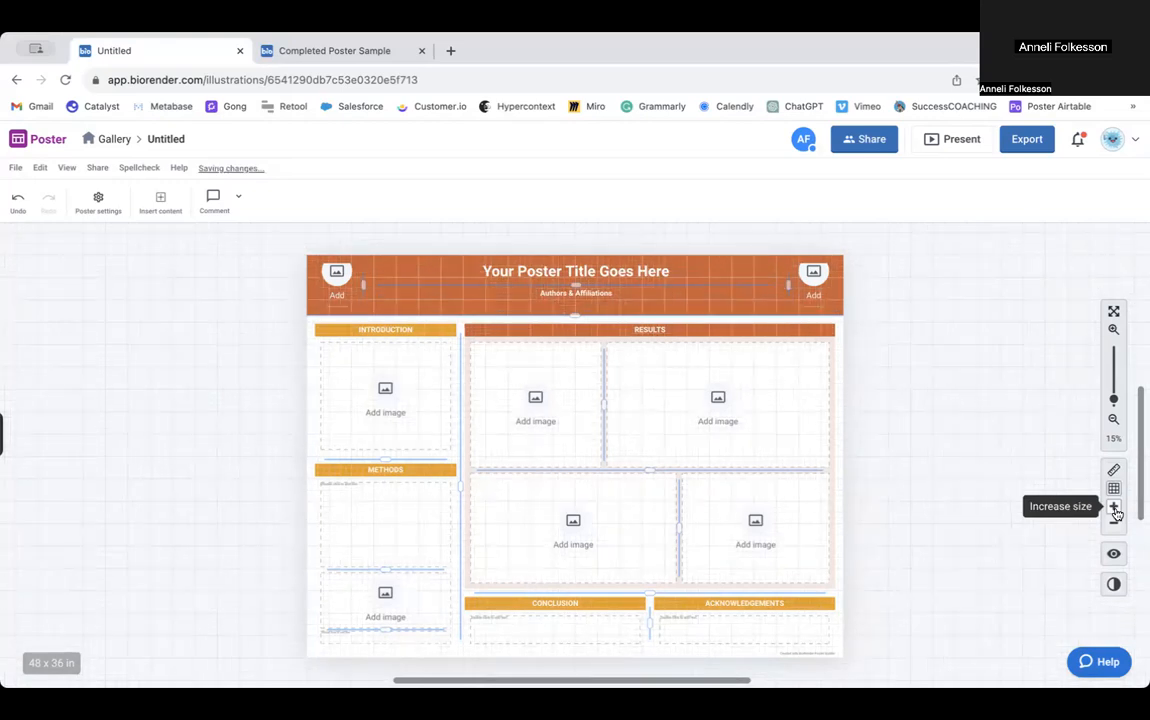
left_click(1116, 526)
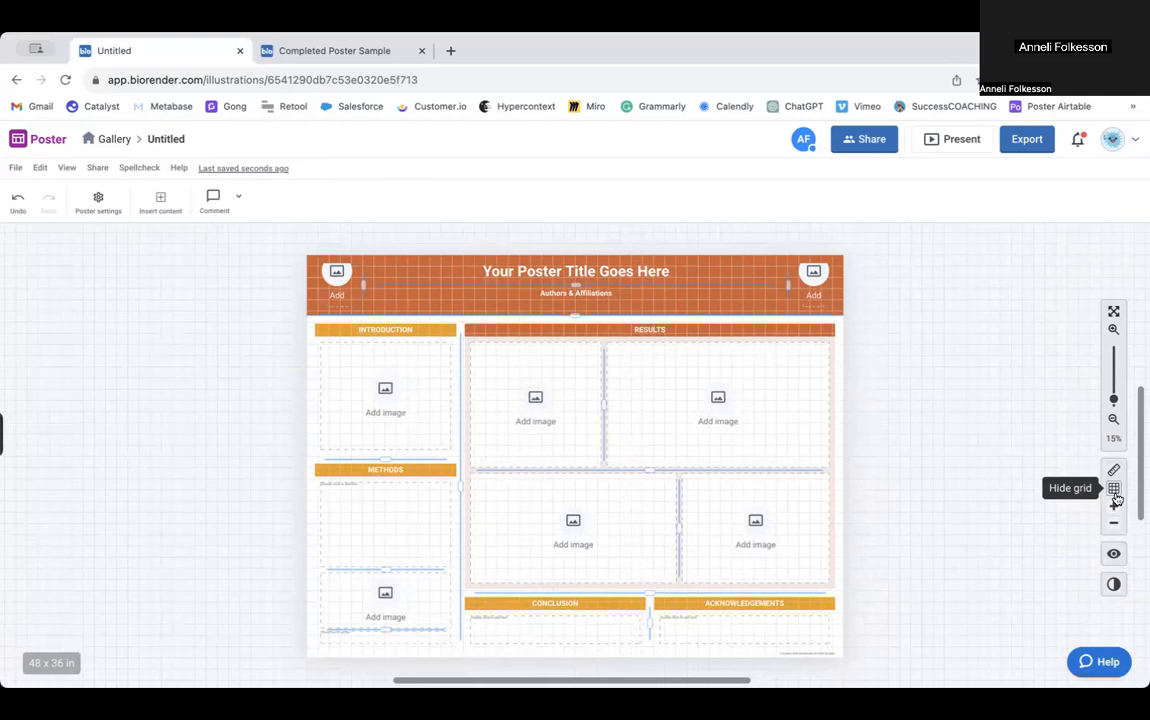
left_click(1115, 488)
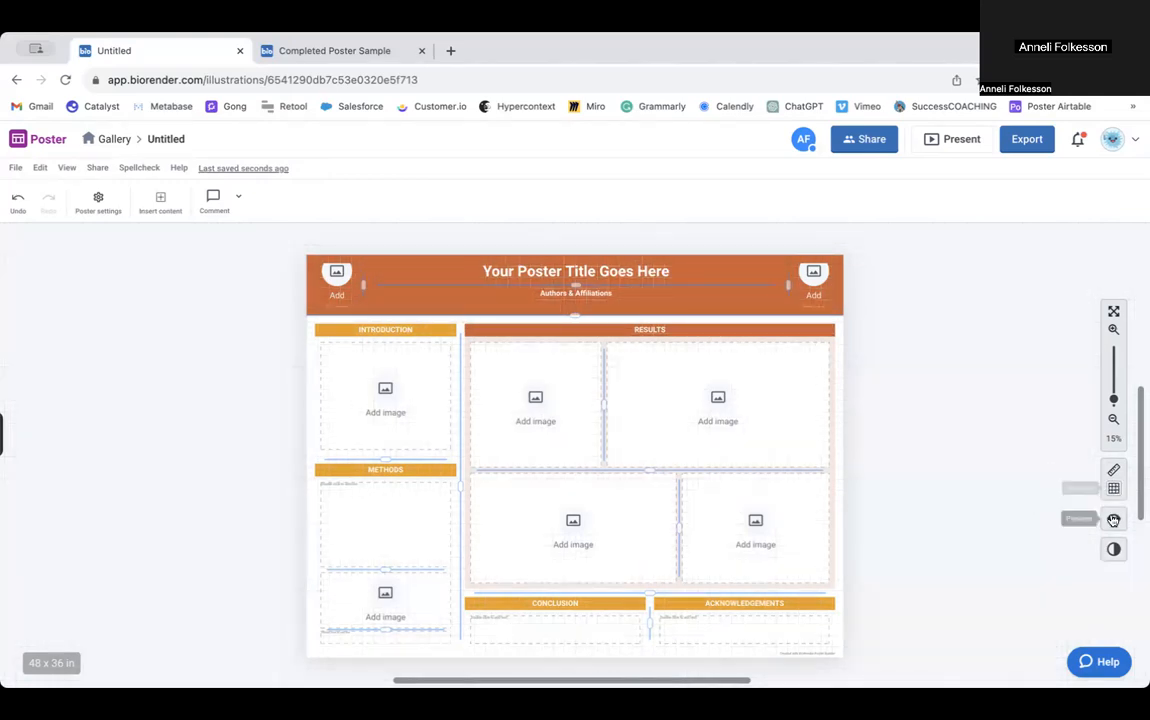
Preview the poster without editing guides and check the canvas in grayscale, returning to the color view.
left_click(1113, 519)
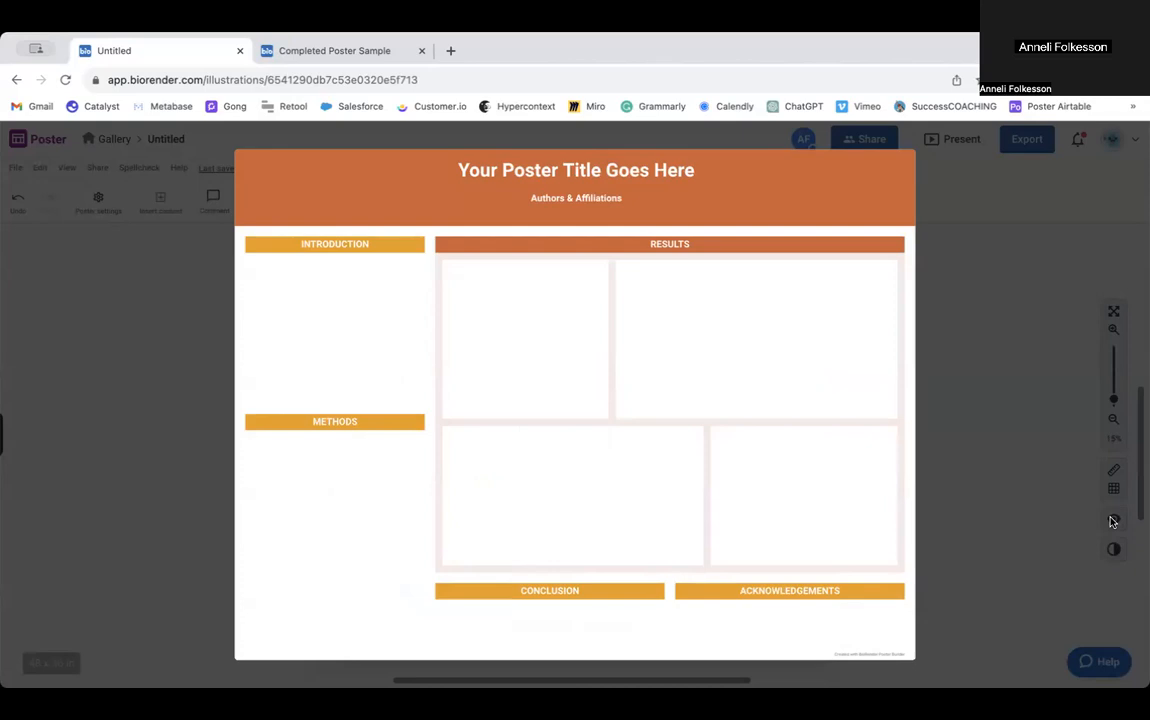
left_click(1072, 508)
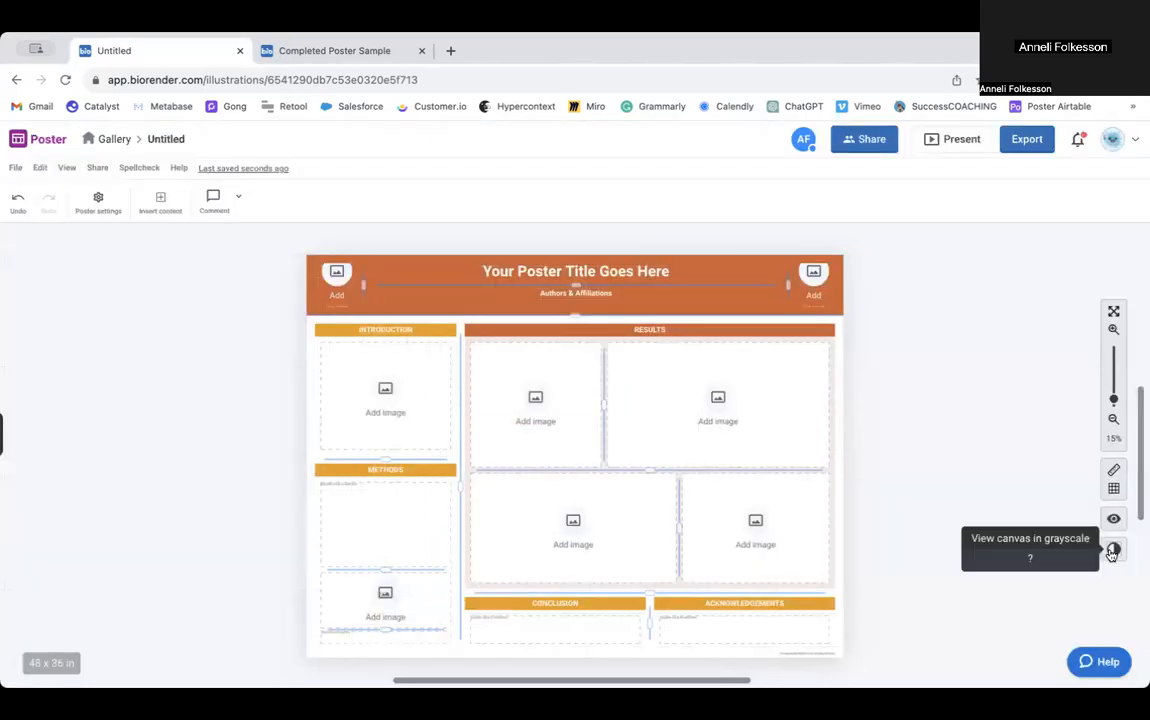
left_click(1112, 549)
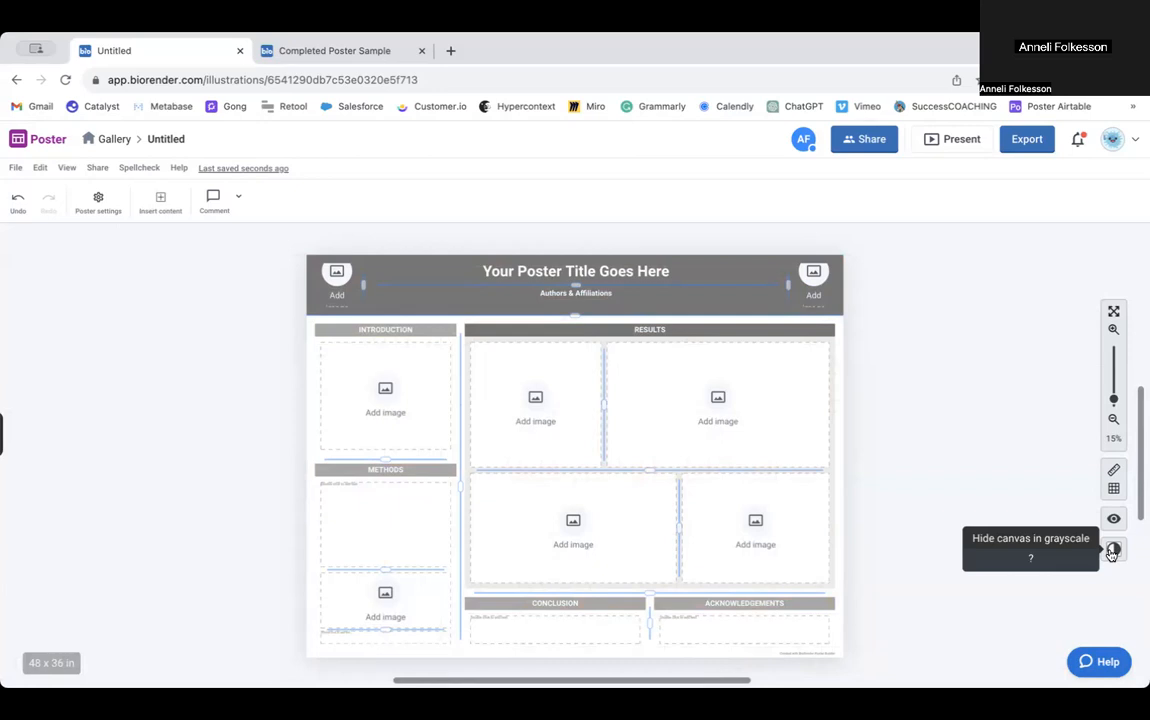
left_click(1112, 550)
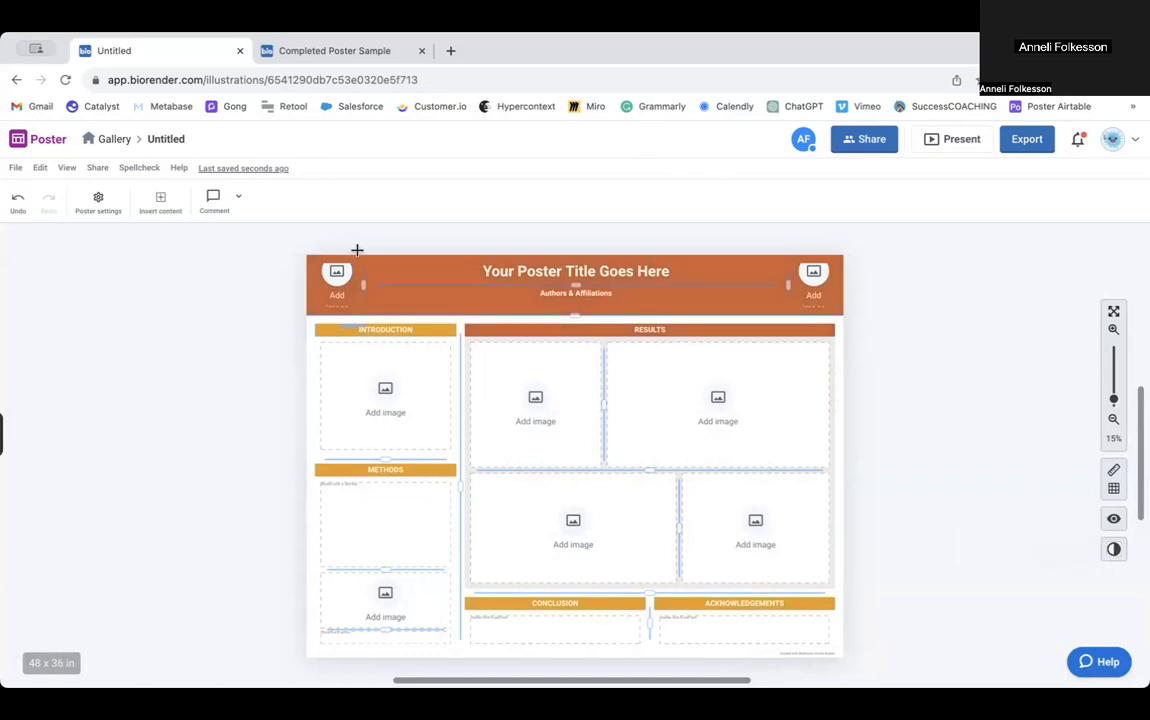
Set the poster's background fill to #F7E8E4 by sampling the light border color of the Results section.
scroll(218, 320, "left", 4)
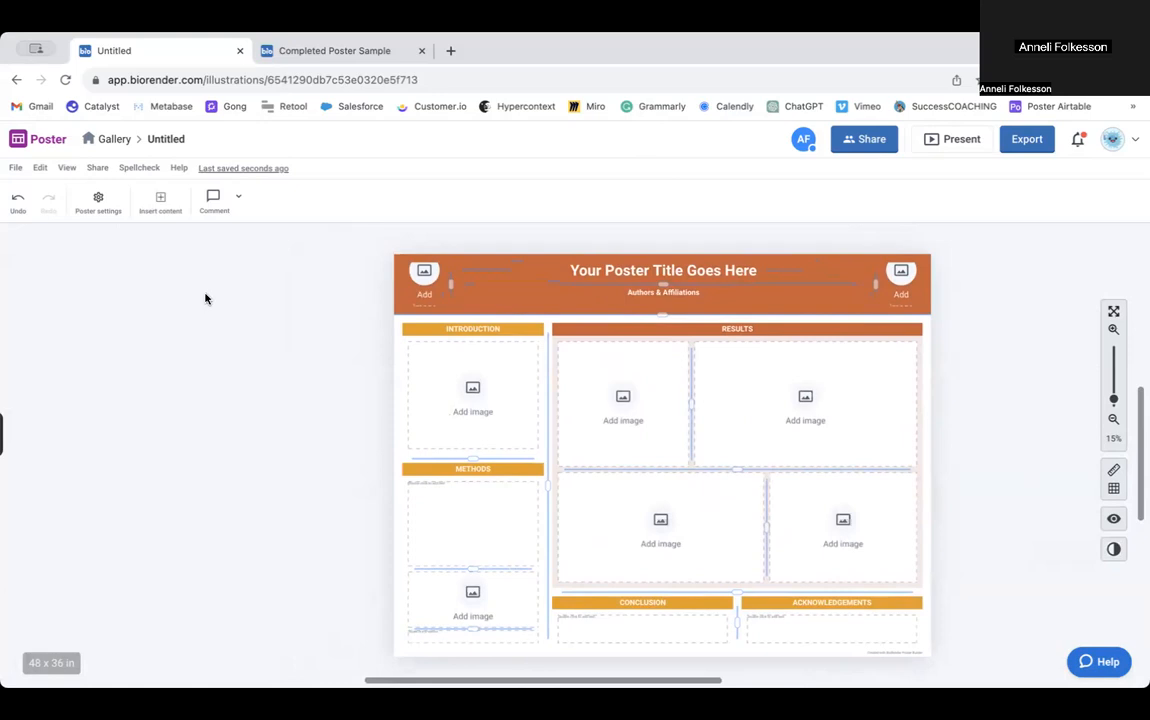
left_click(97, 203)
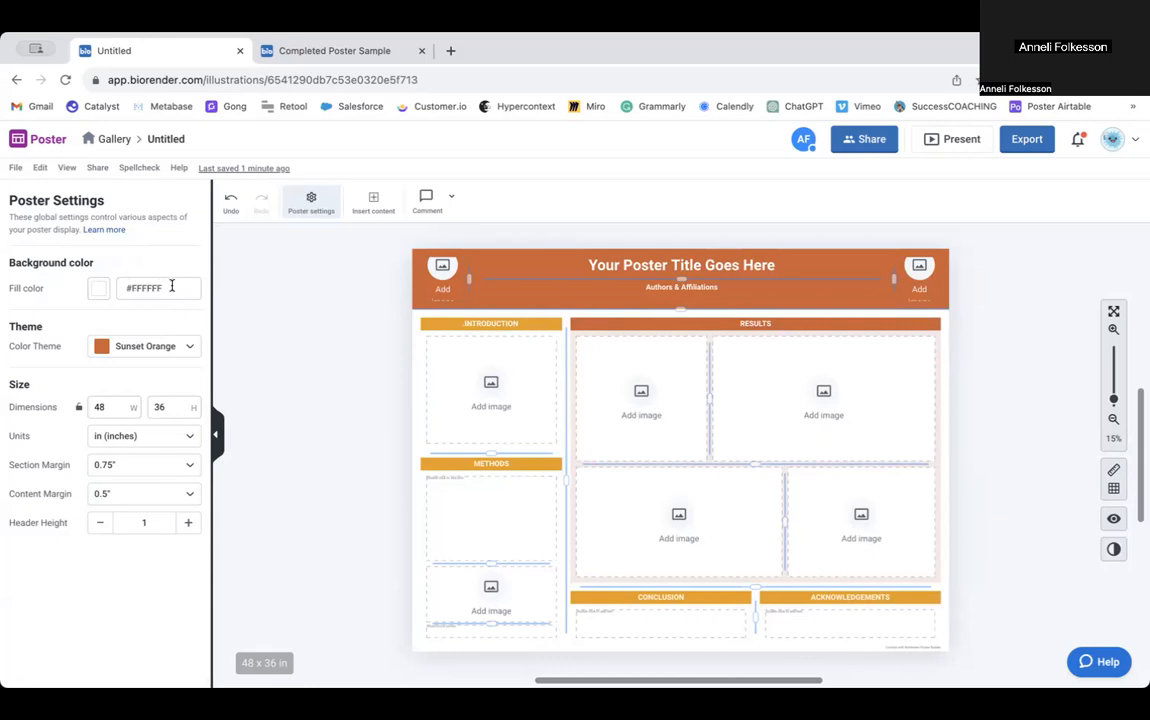
left_click(98, 288)
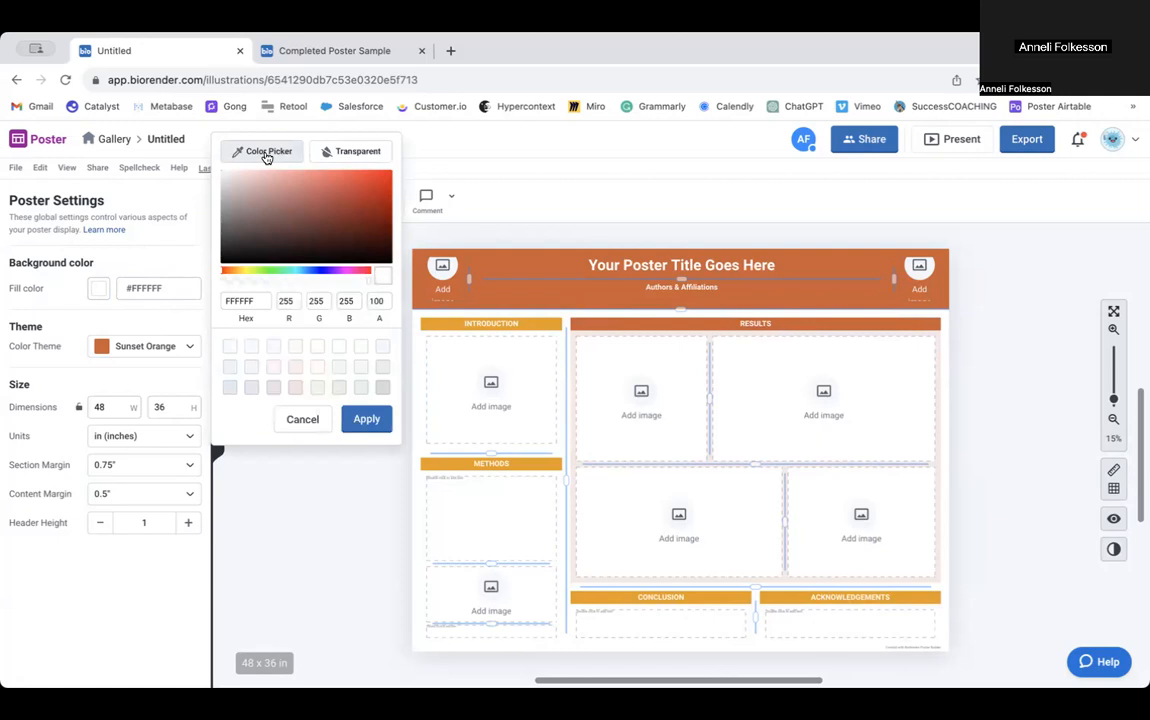
left_click(266, 154)
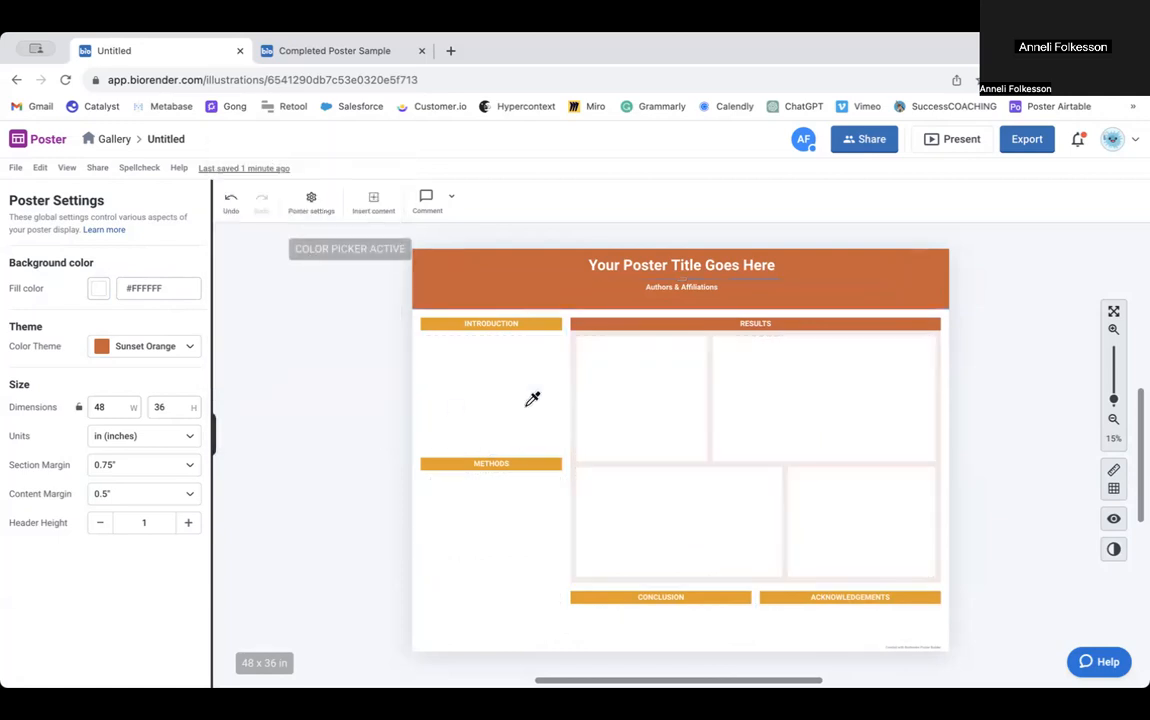
left_click(577, 387)
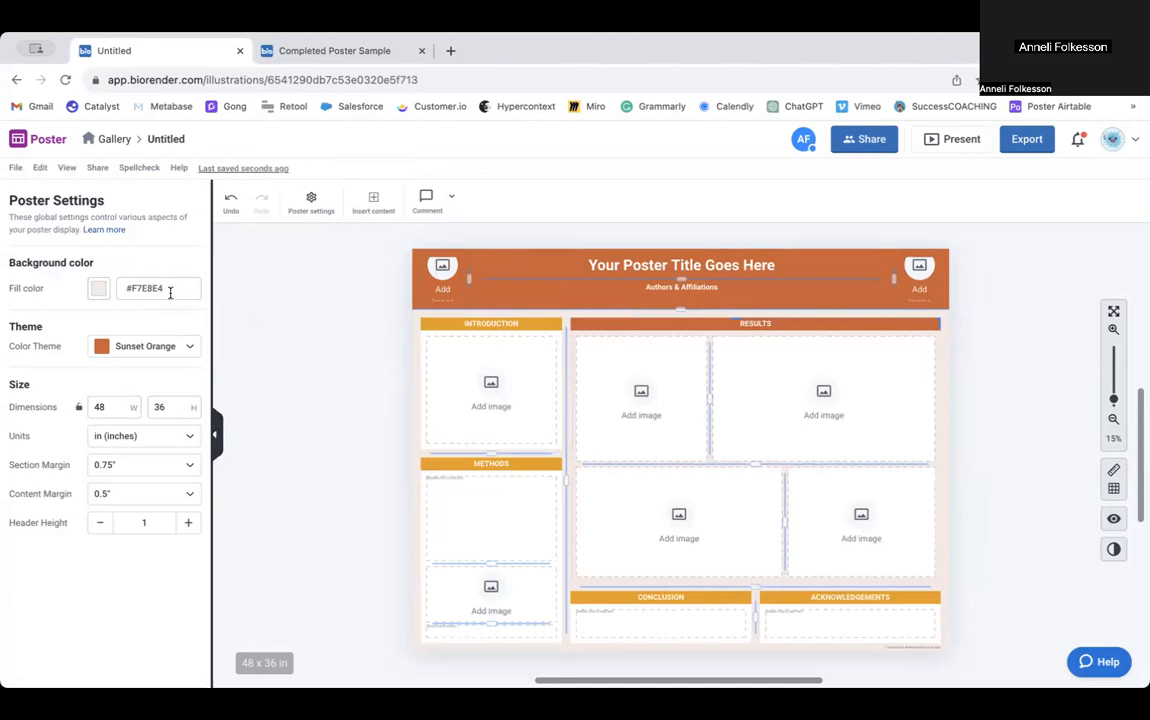
Set the poster's background fill color to #FFFFFF.
left_click(99, 291)
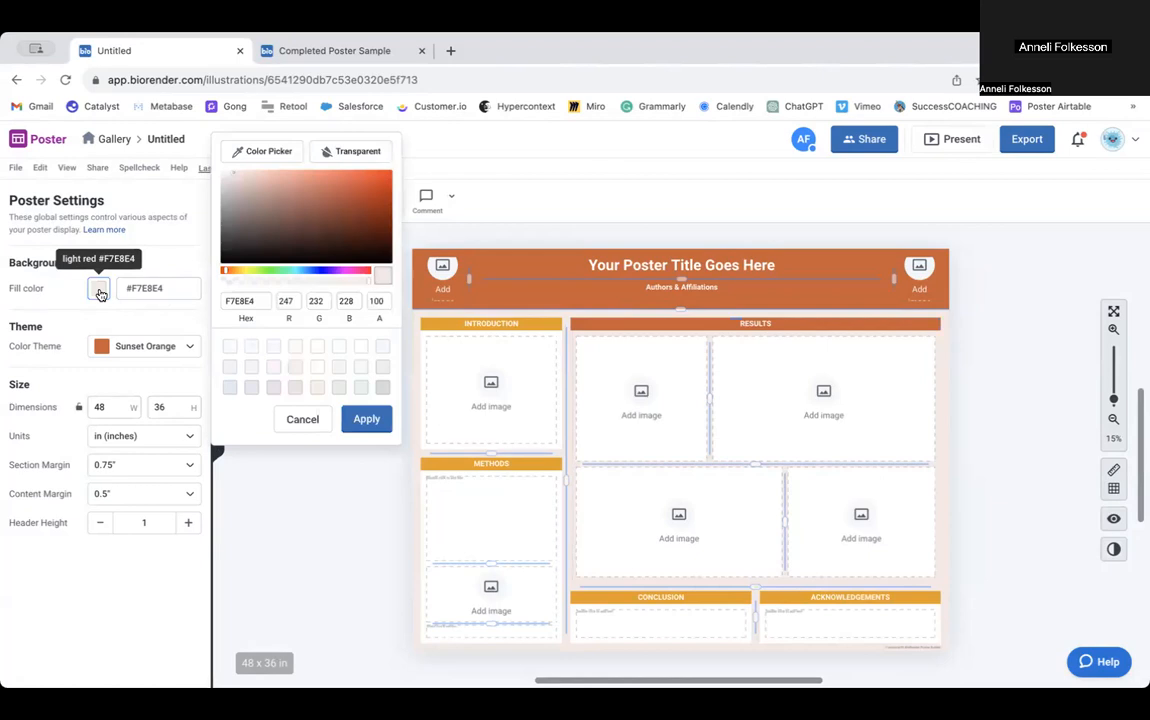
left_click_drag(162, 288, 135, 288)
type("FFF")
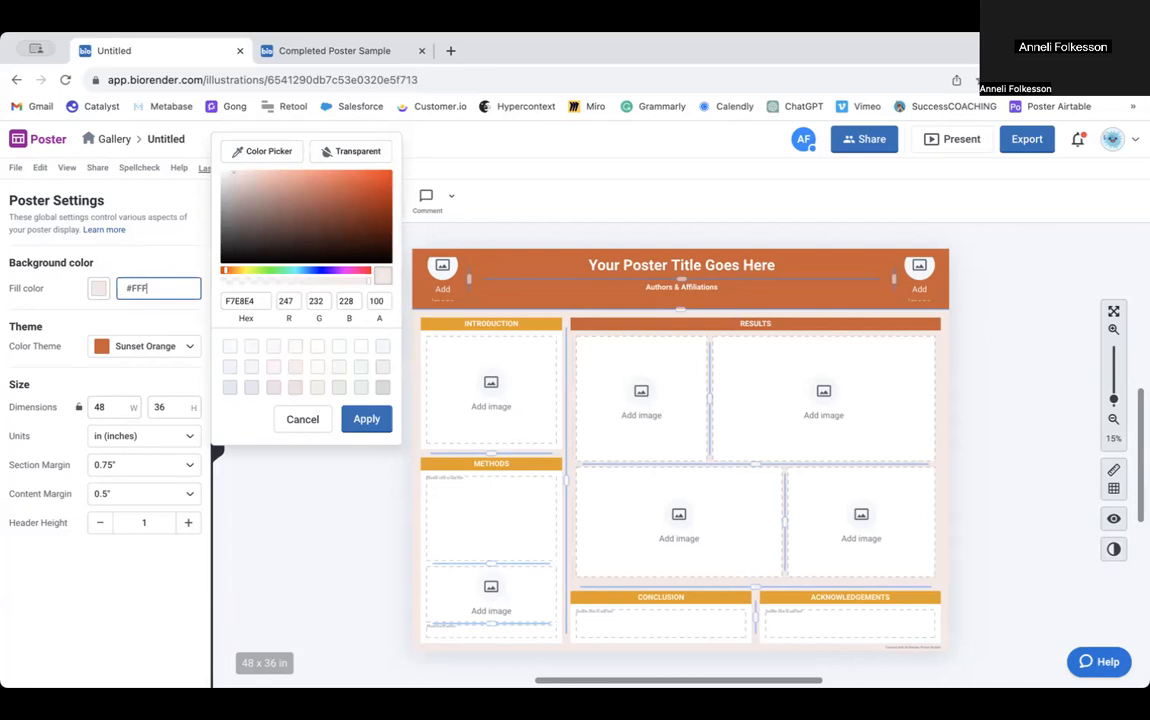
type("FFF")
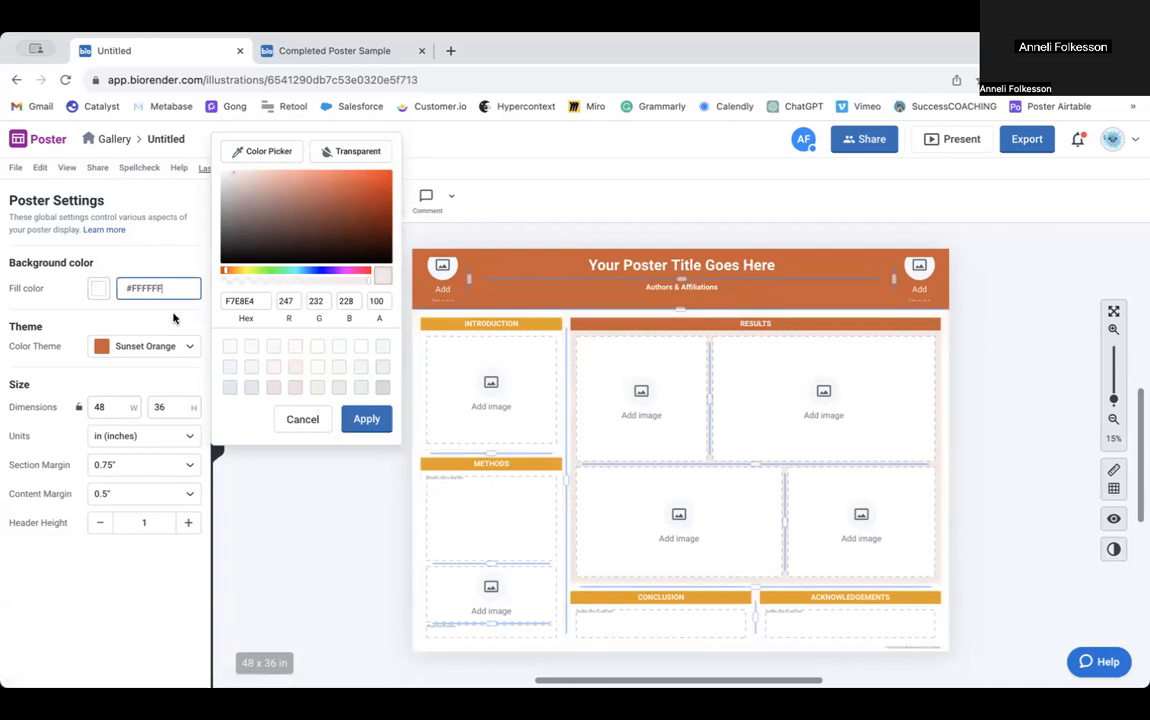
left_click(302, 419)
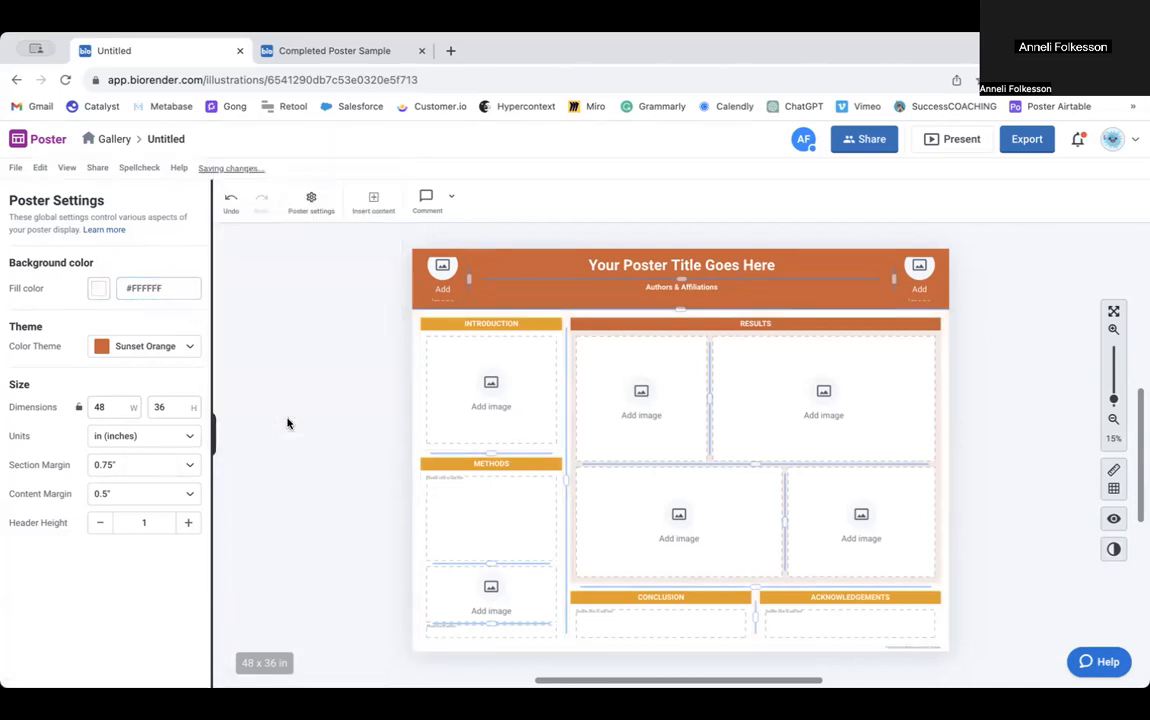
Browse the available color themes for the poster, keeping Sunset Orange.
left_click(146, 347)
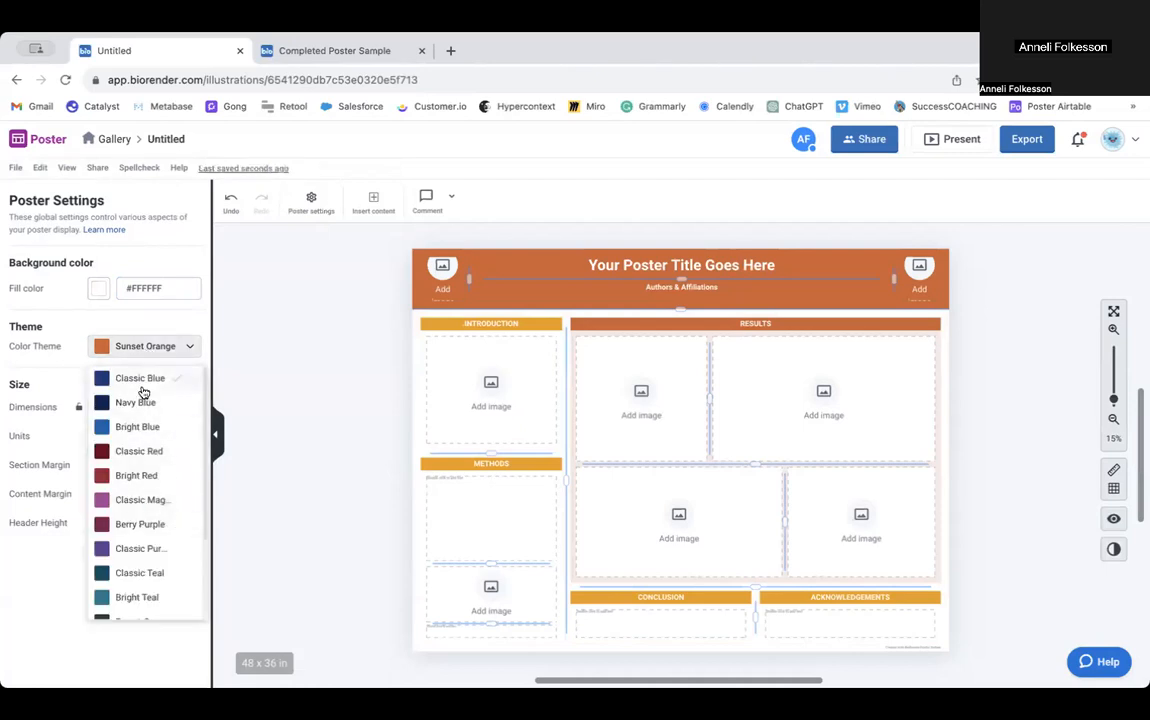
scroll(133, 547, "down", 3)
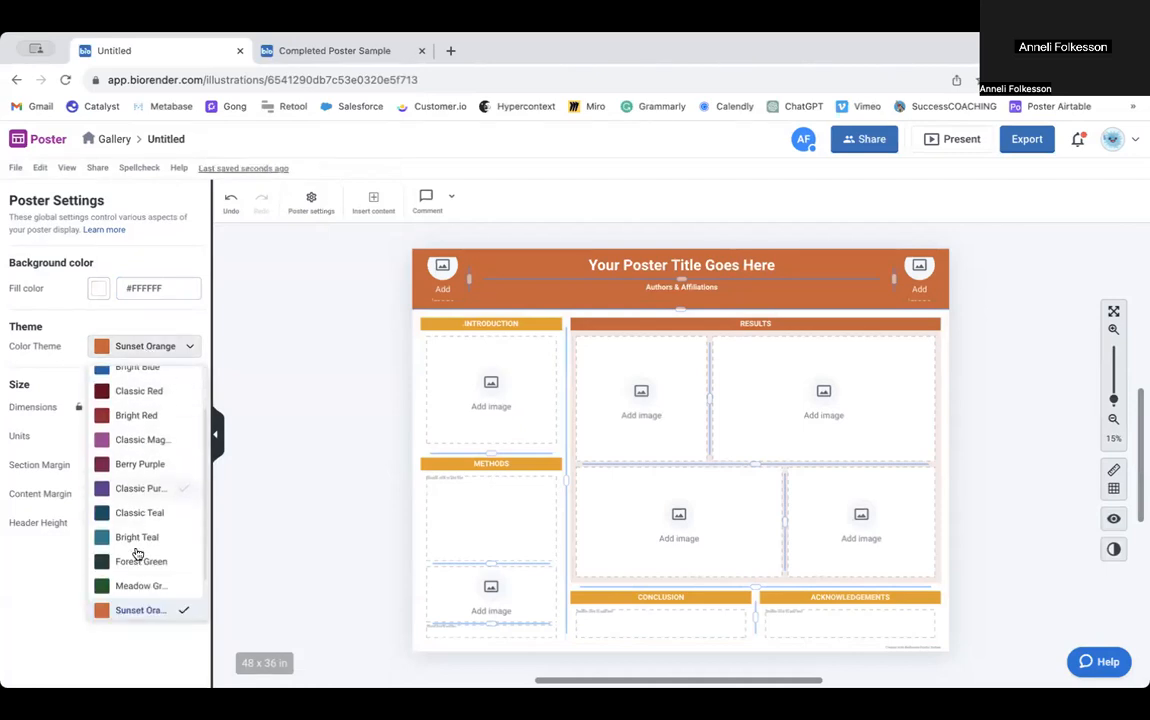
scroll(135, 550, "up", 3)
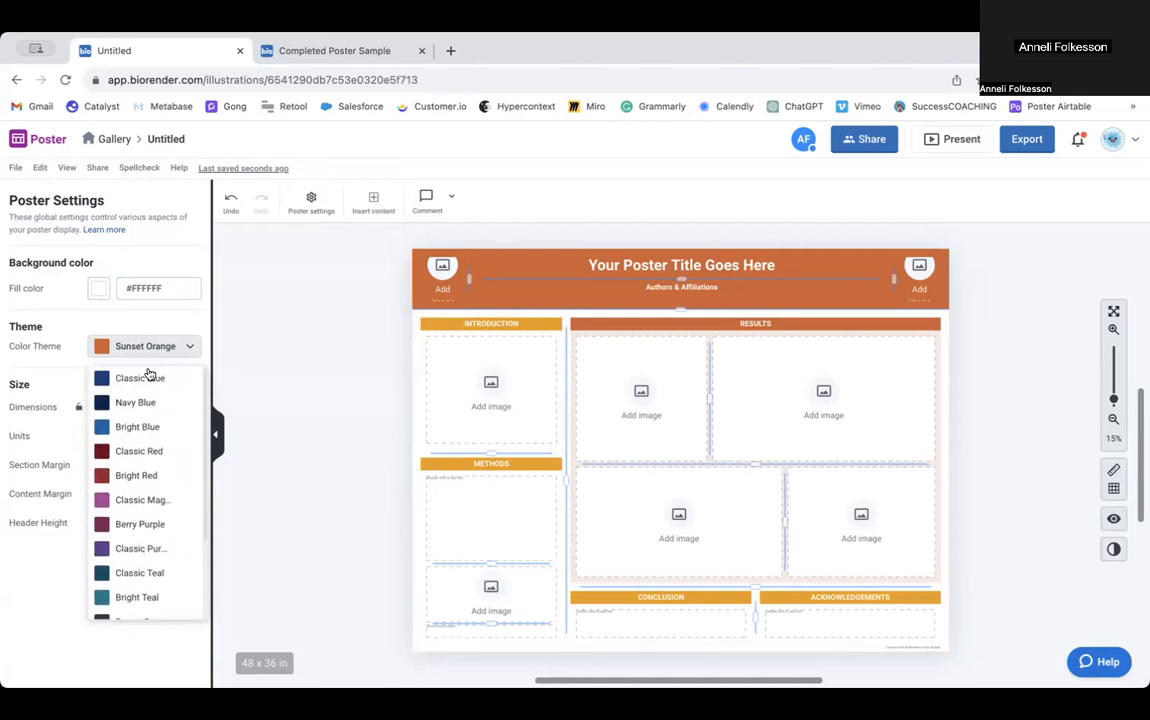
left_click(263, 370)
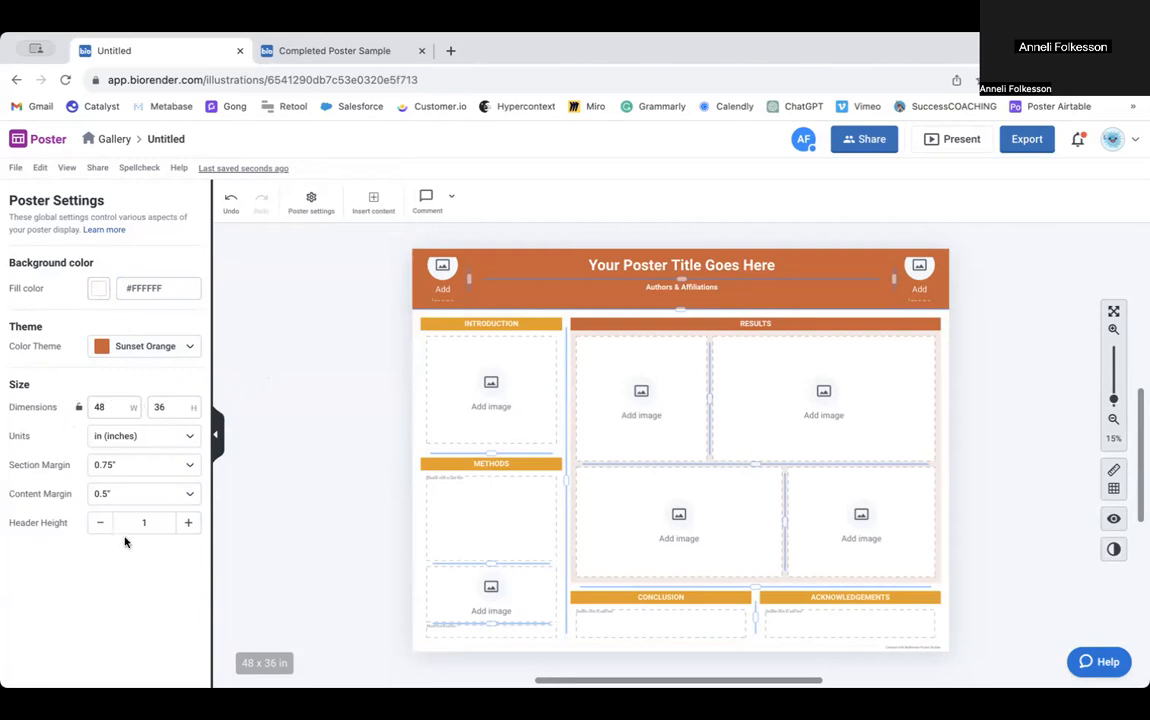
Try a square poster size by setting the dimensions to 45 by 45 inches.
left_click(114, 407)
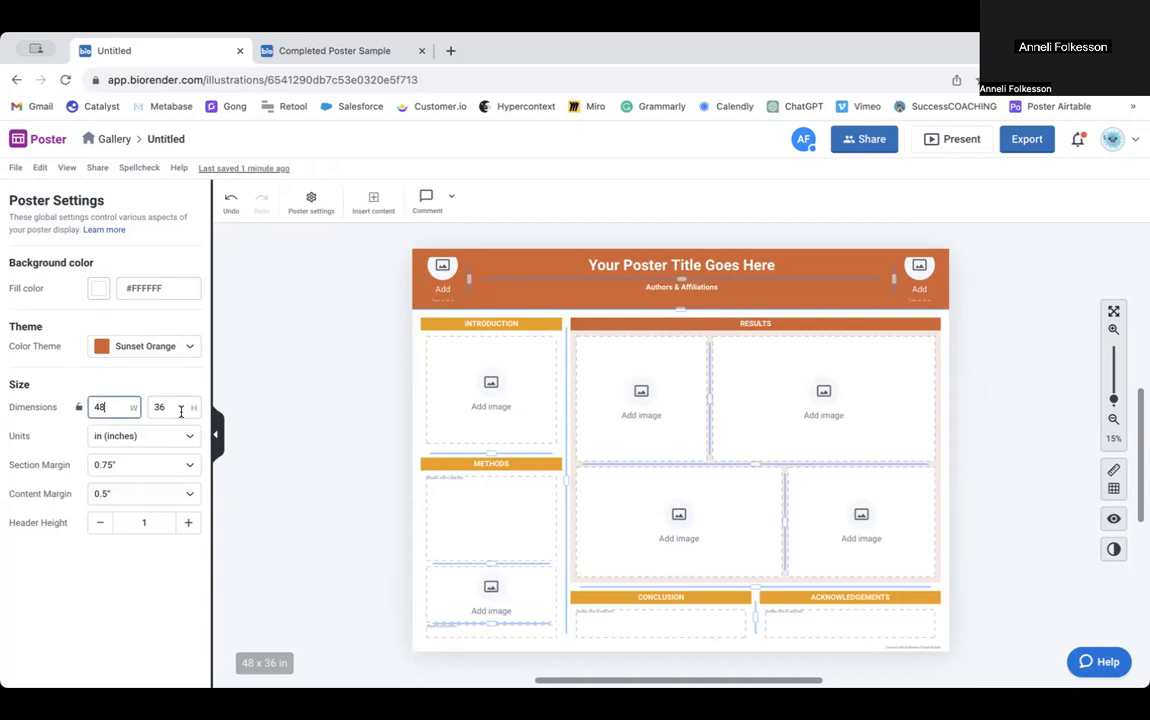
left_click(158, 407)
key("BackSpace")
type("45")
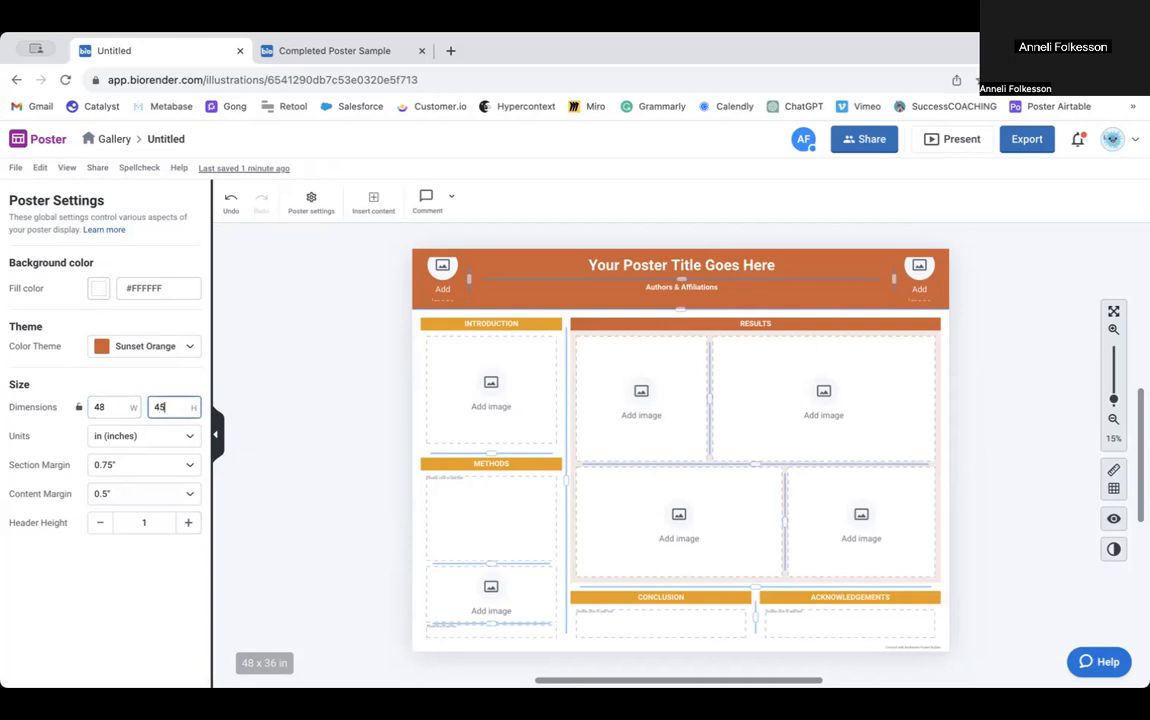
key("shift+Tab")
type("45")
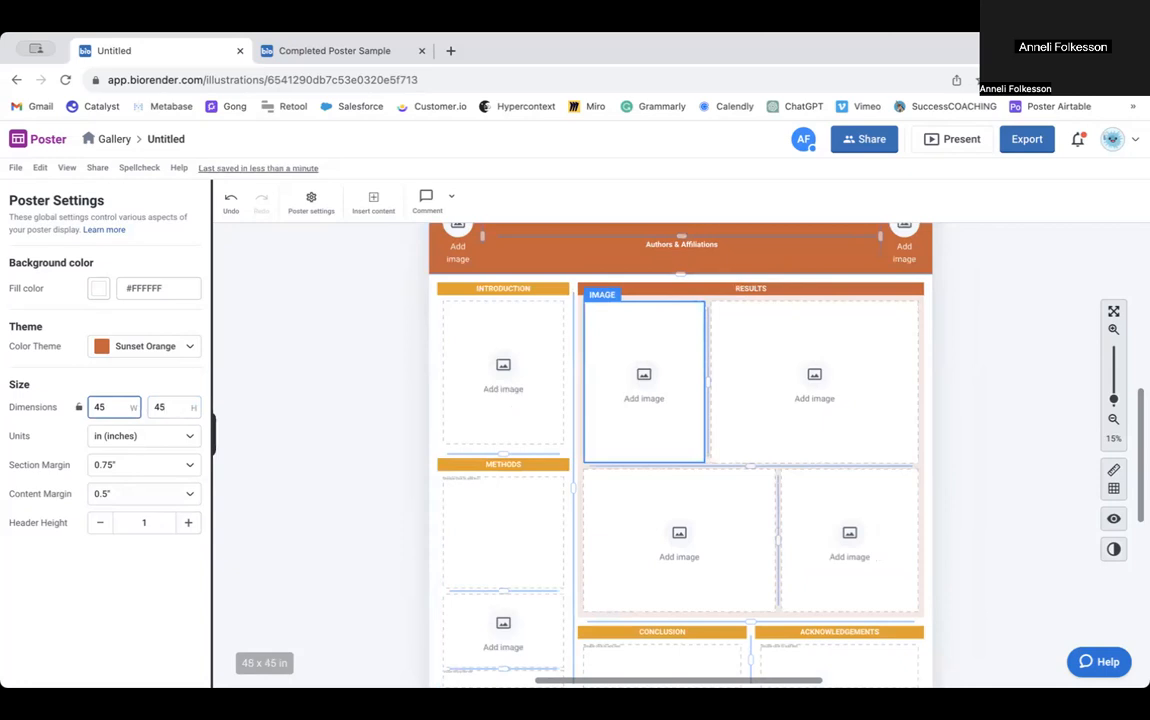
left_click(1112, 420)
left_click(1112, 420)
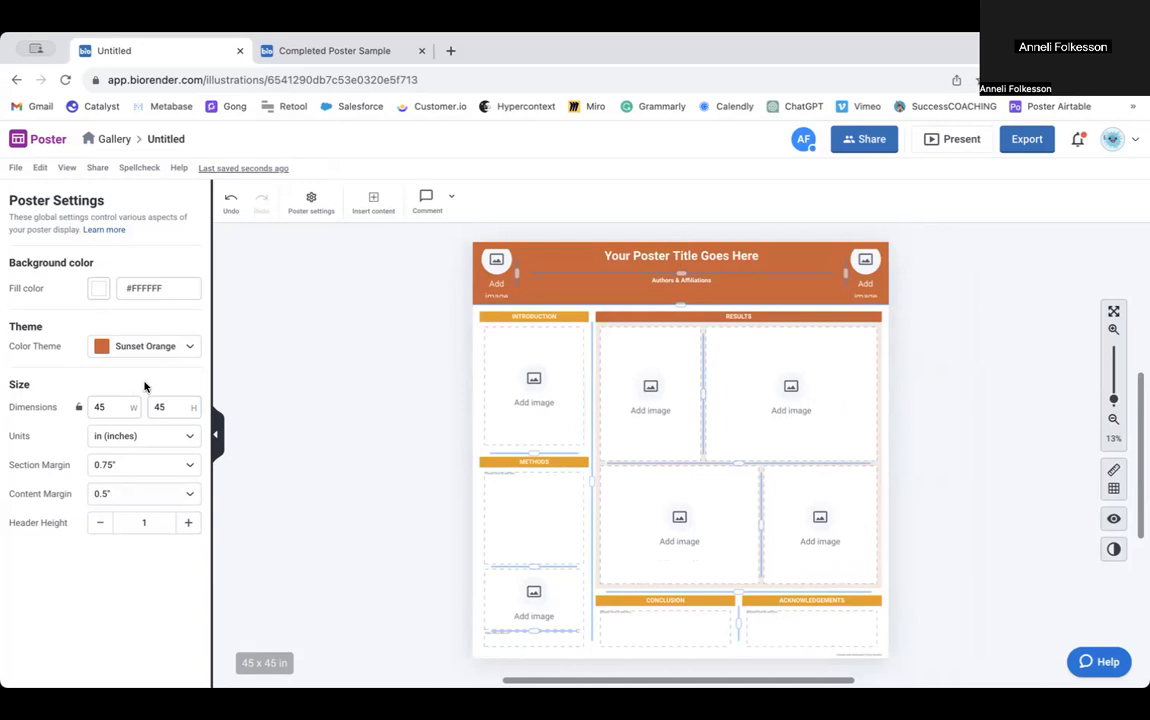
Set the poster dimensions to 48 inches wide and 36 inches high.
left_click(110, 406)
key("BackSpace")
type("8")
left_click(155, 406)
type("36")
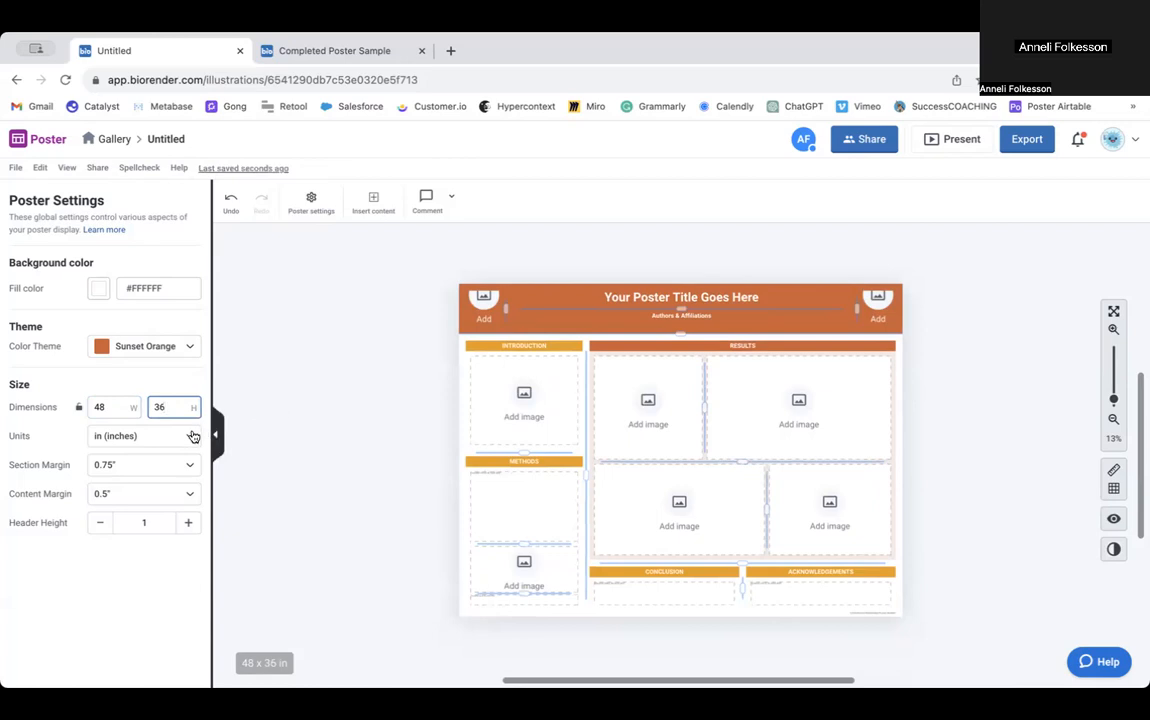
Check the available measurement units and try a section margin of 1", setting it back to 0.75".
left_click(189, 435)
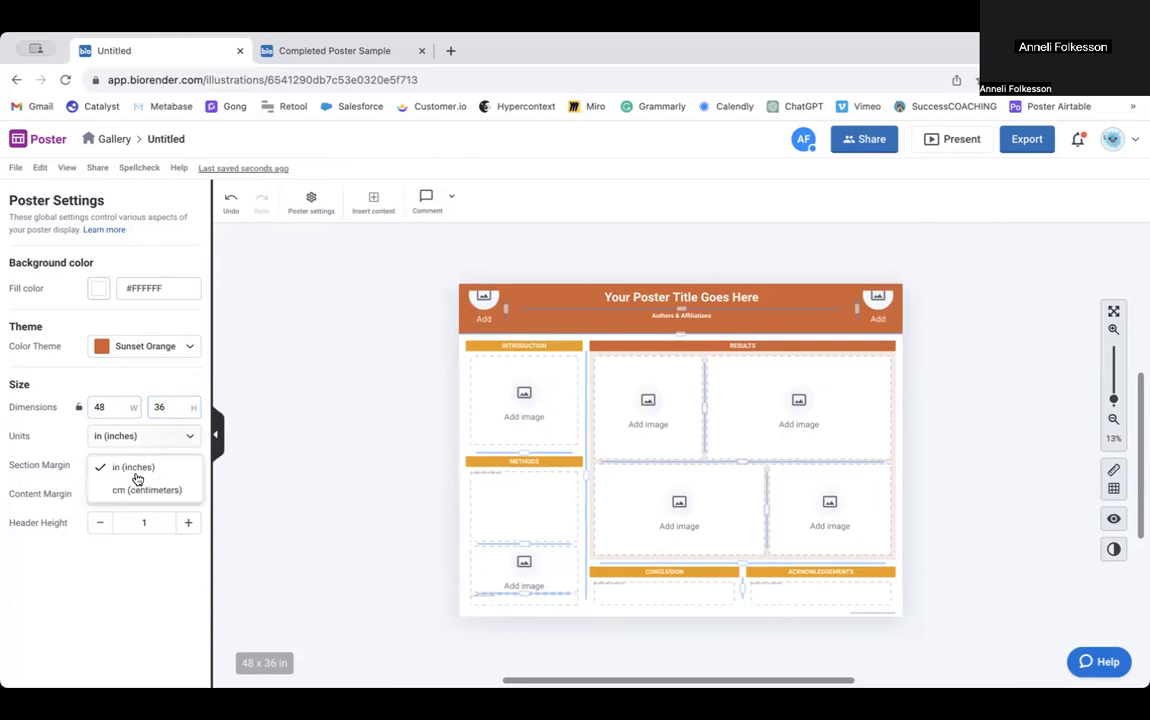
left_click(275, 480)
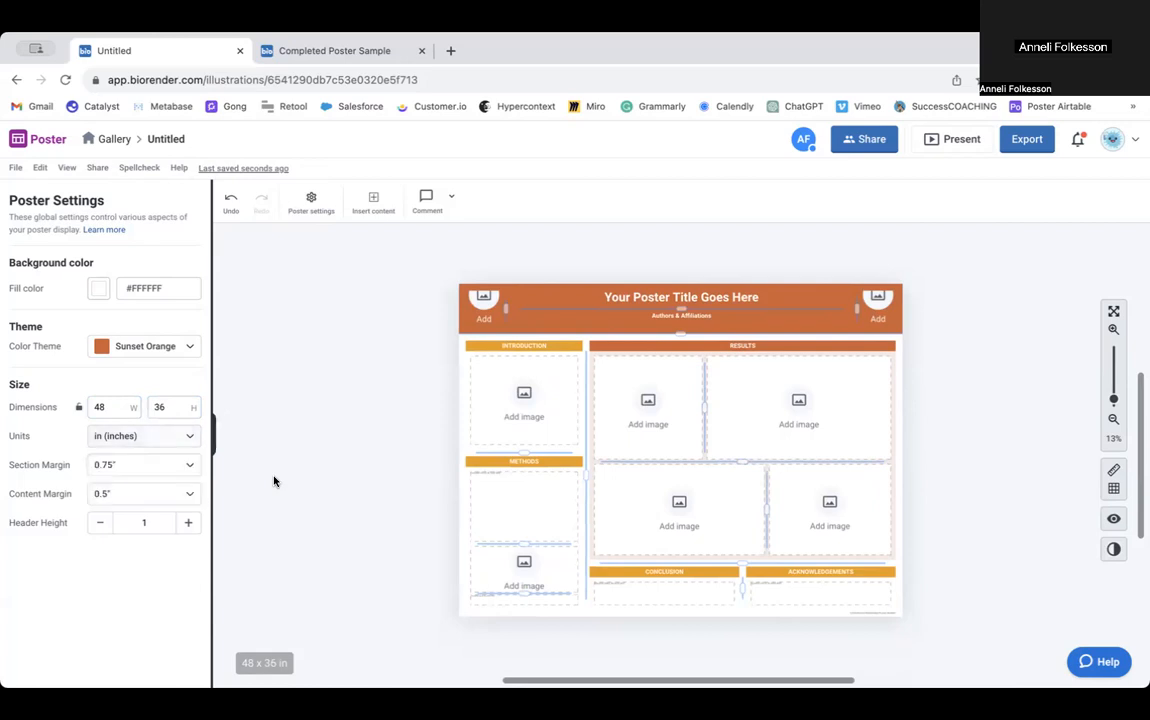
left_click(181, 466)
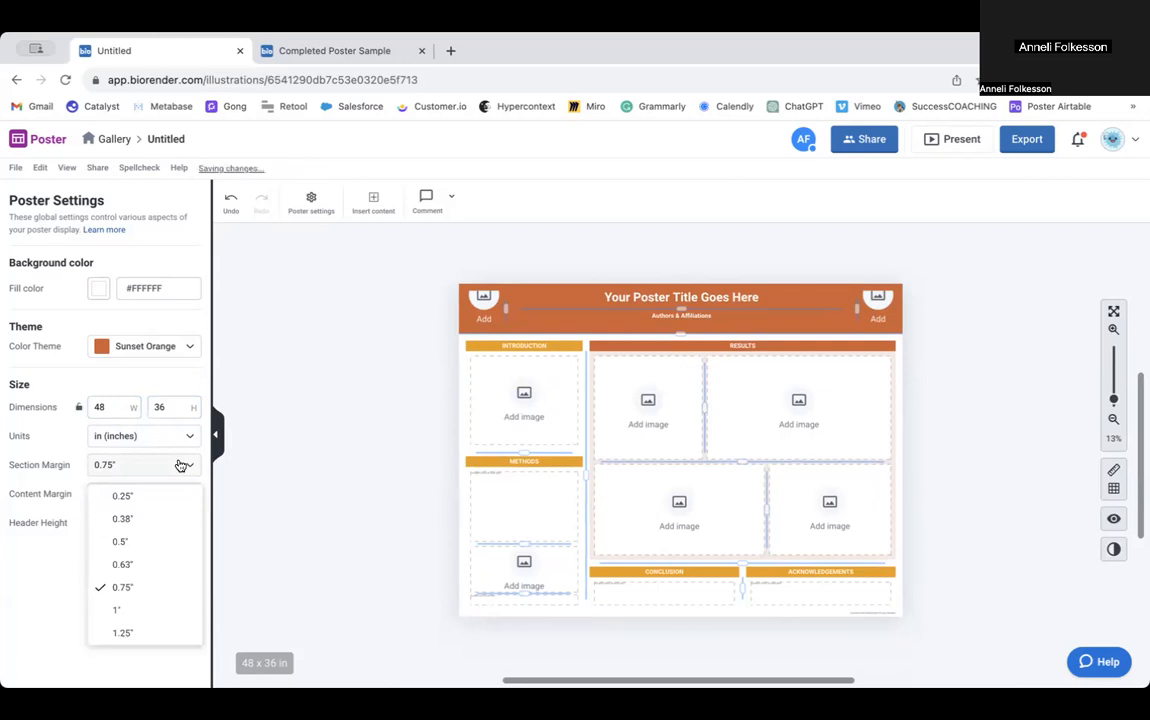
left_click(118, 610)
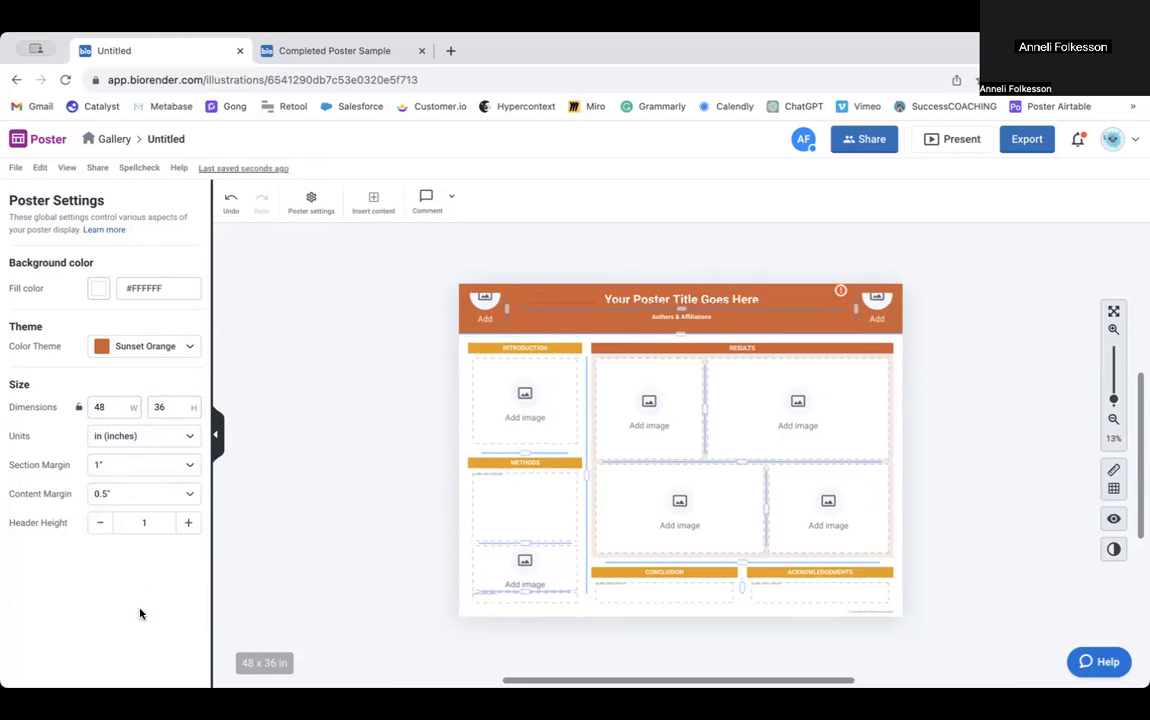
left_click(126, 464)
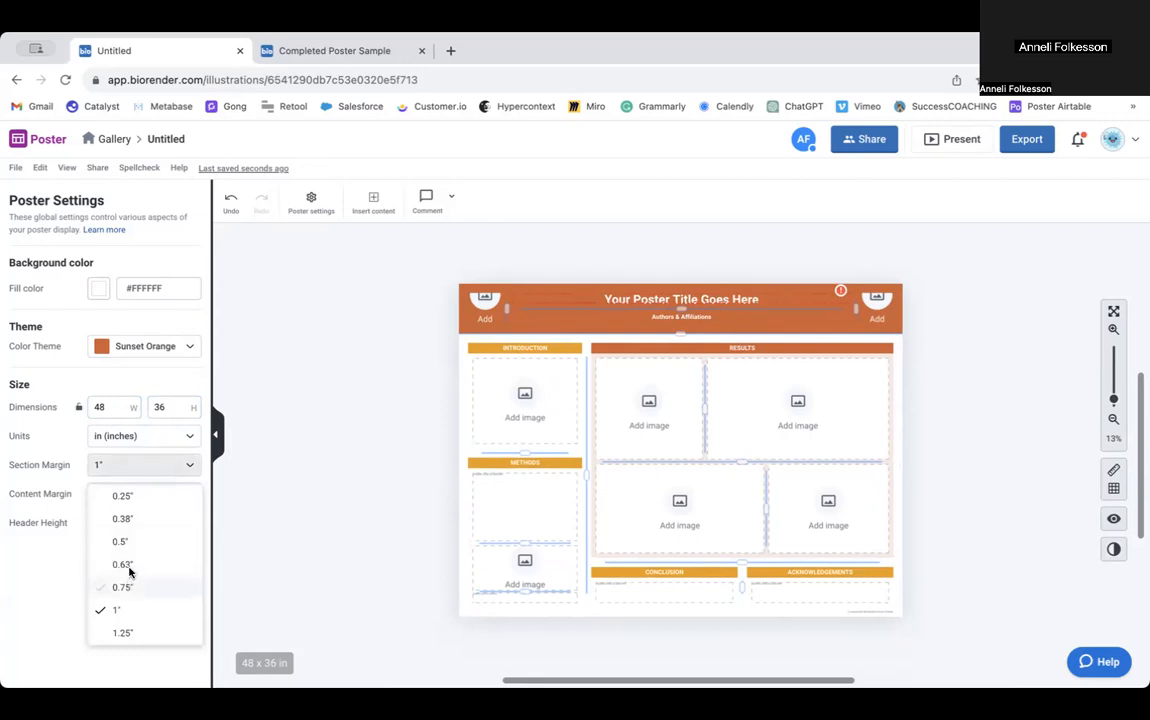
left_click(126, 587)
Try a content margin of 0.63" and set it to 0.75".
left_click(135, 493)
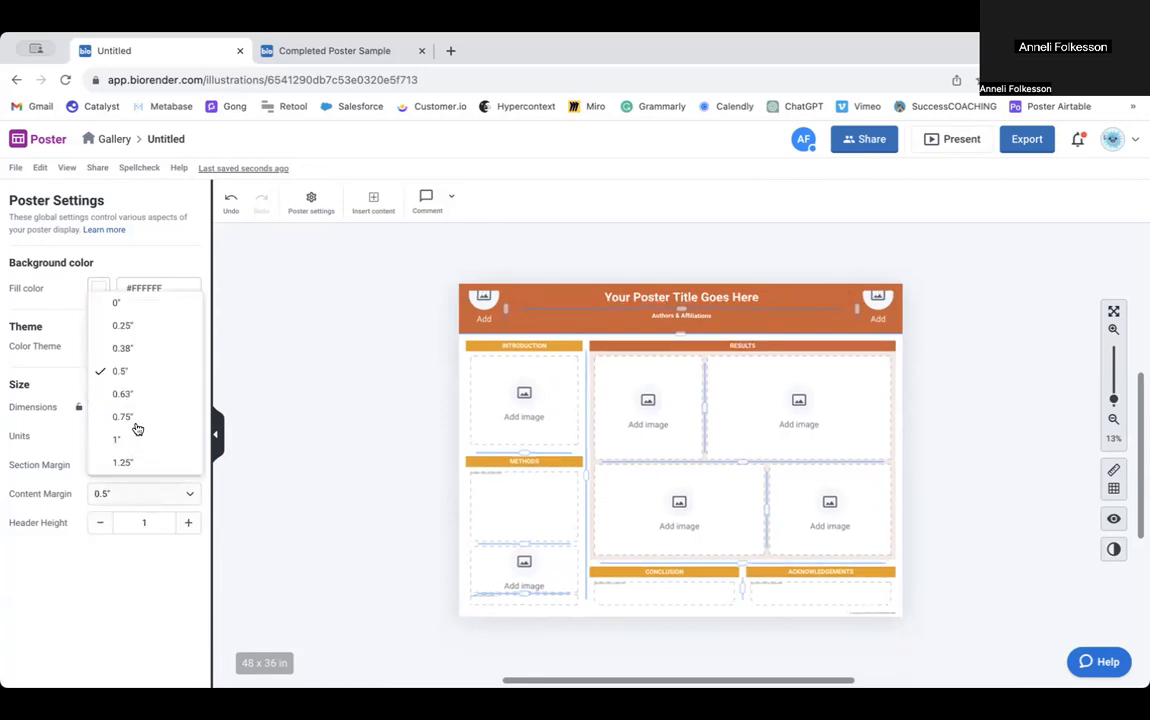
left_click(133, 396)
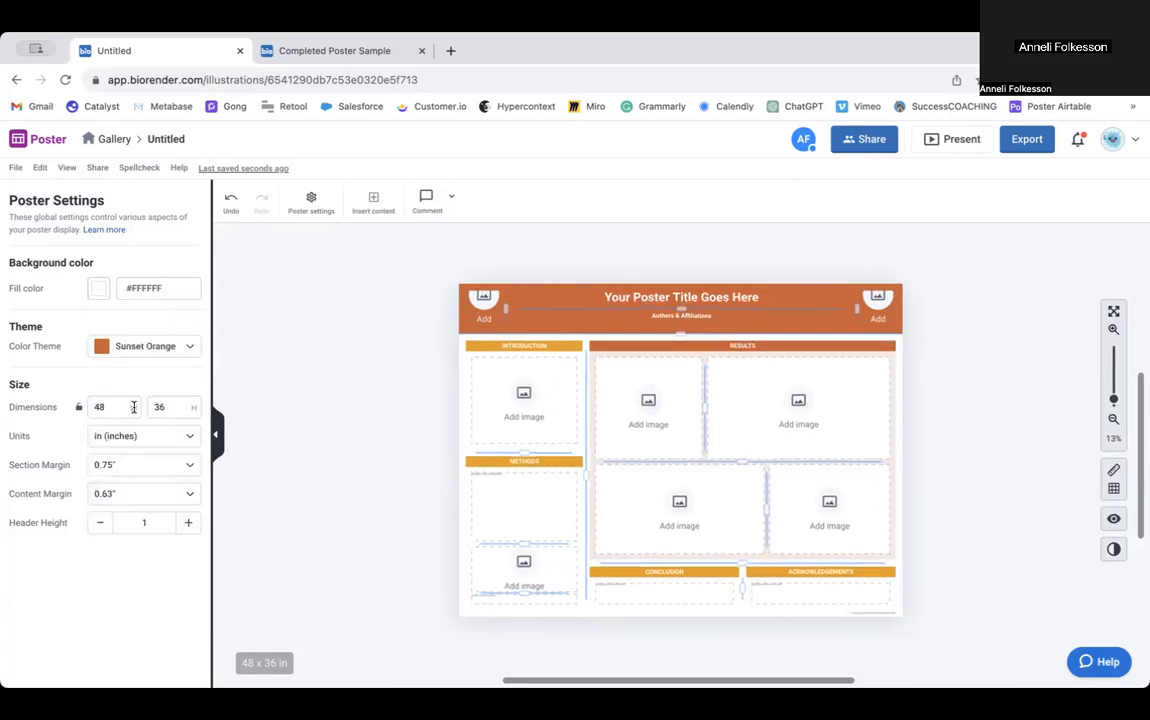
left_click(126, 493)
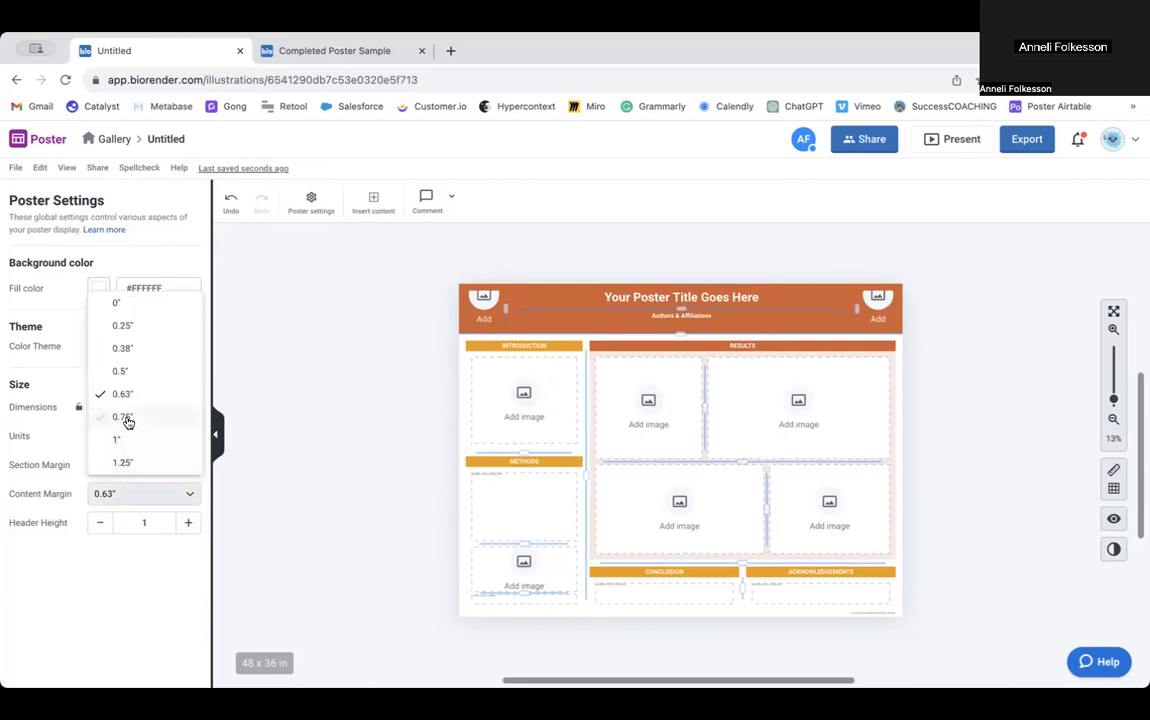
left_click(126, 420)
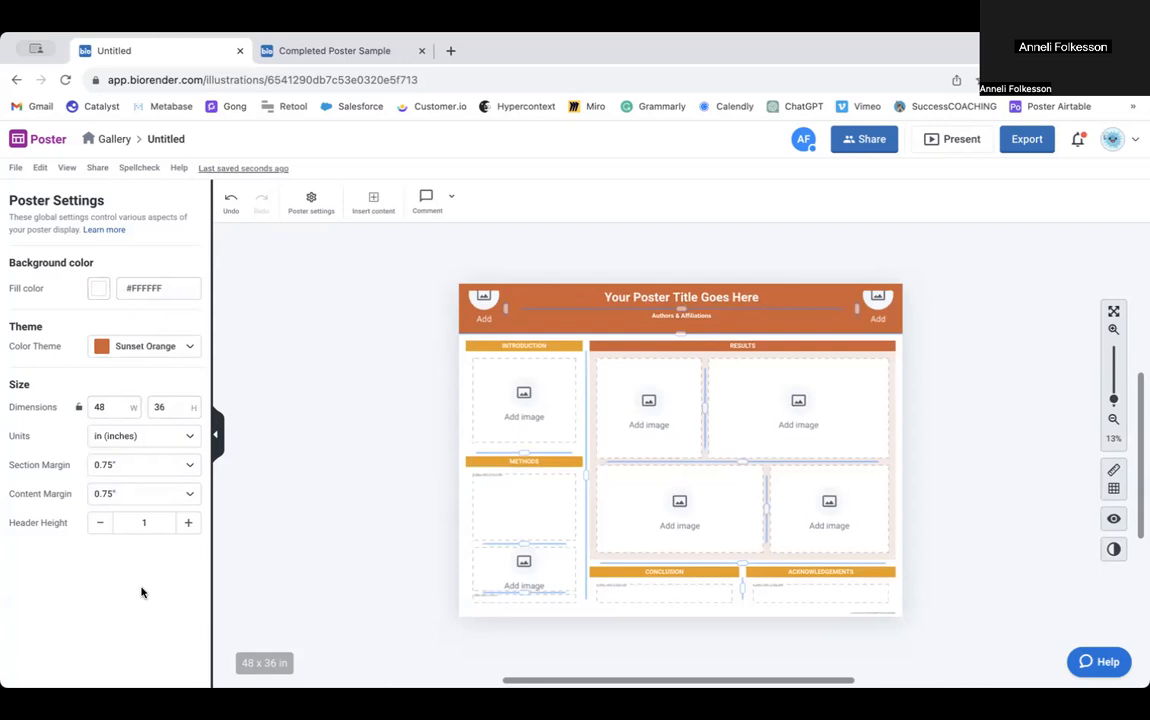
Try a section header height of 3 and set it back to 1.
left_click(188, 523)
left_click(188, 523)
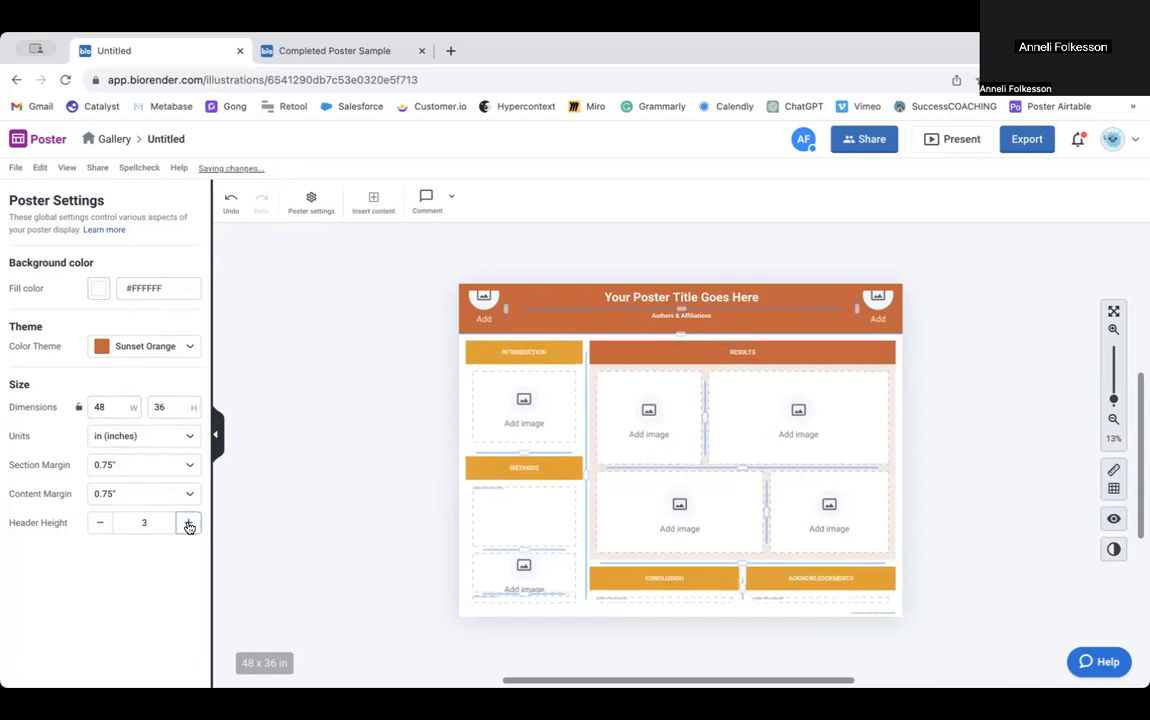
left_click(99, 523)
left_click(99, 523)
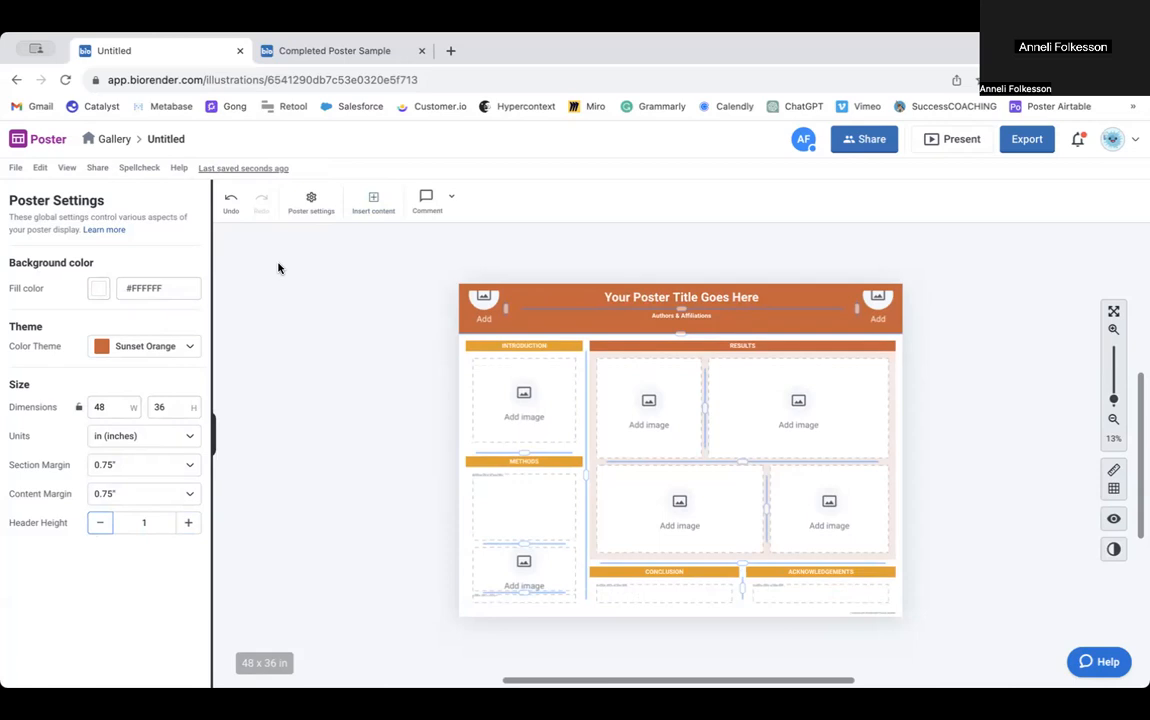
Open the content insertion options and examine the layout of the Completed Poster Sample, returning to the untitled poster.
left_click(374, 202)
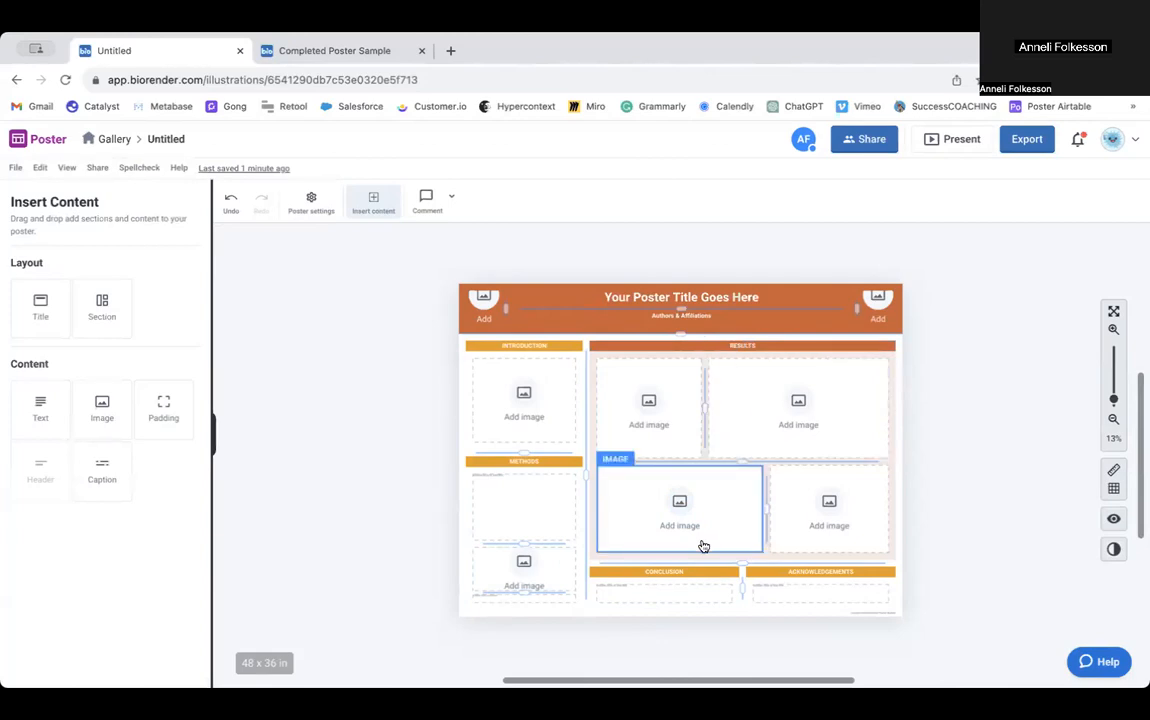
left_click(374, 52)
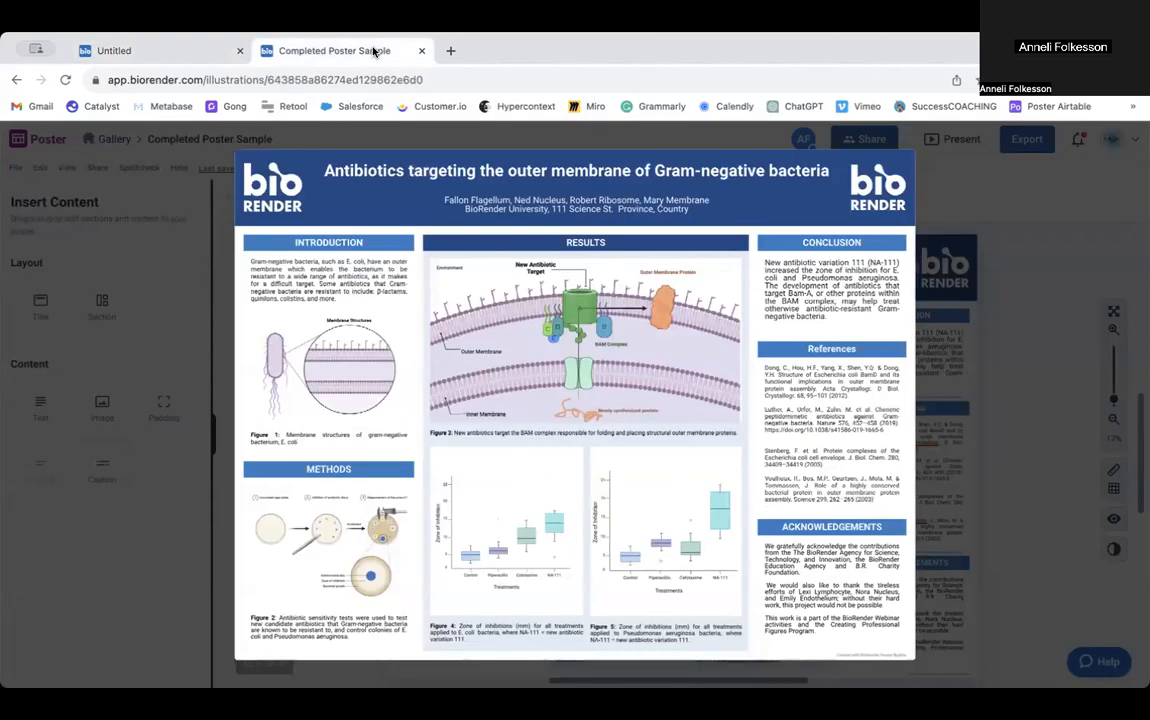
left_click(155, 52)
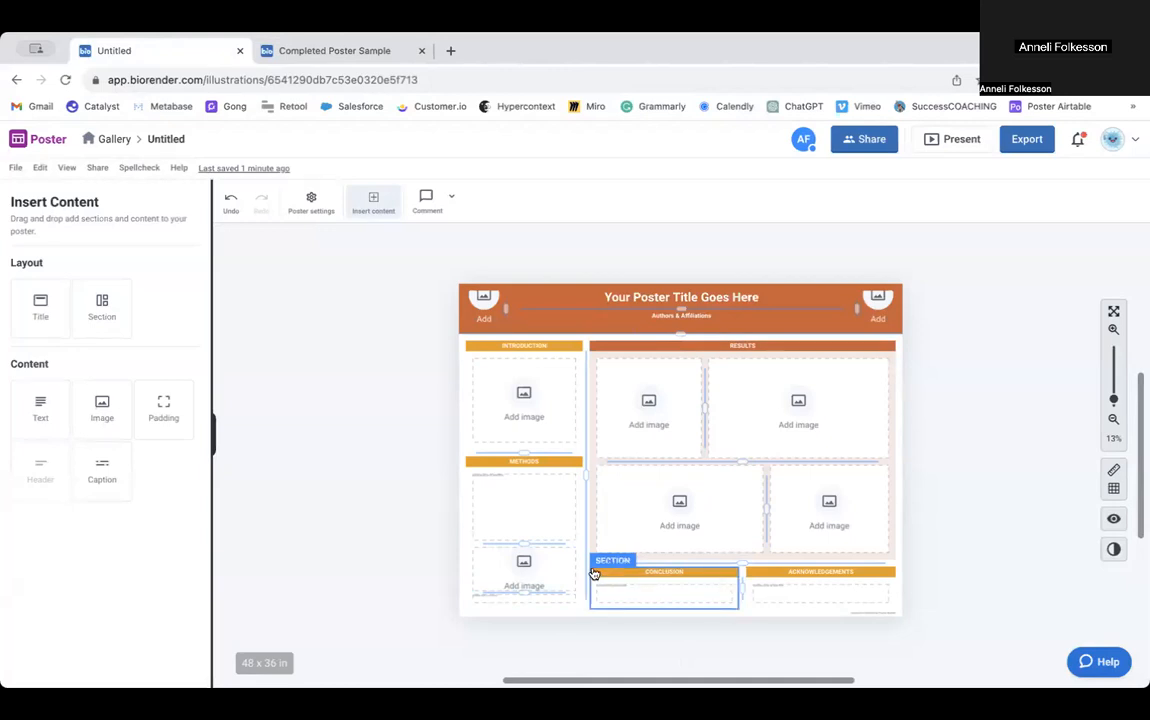
Move the Conclusion section to a new column right of Results with Acknowledgements beneath it, and adjust the column widths to widen Results.
left_click_drag(596, 573, 896, 404)
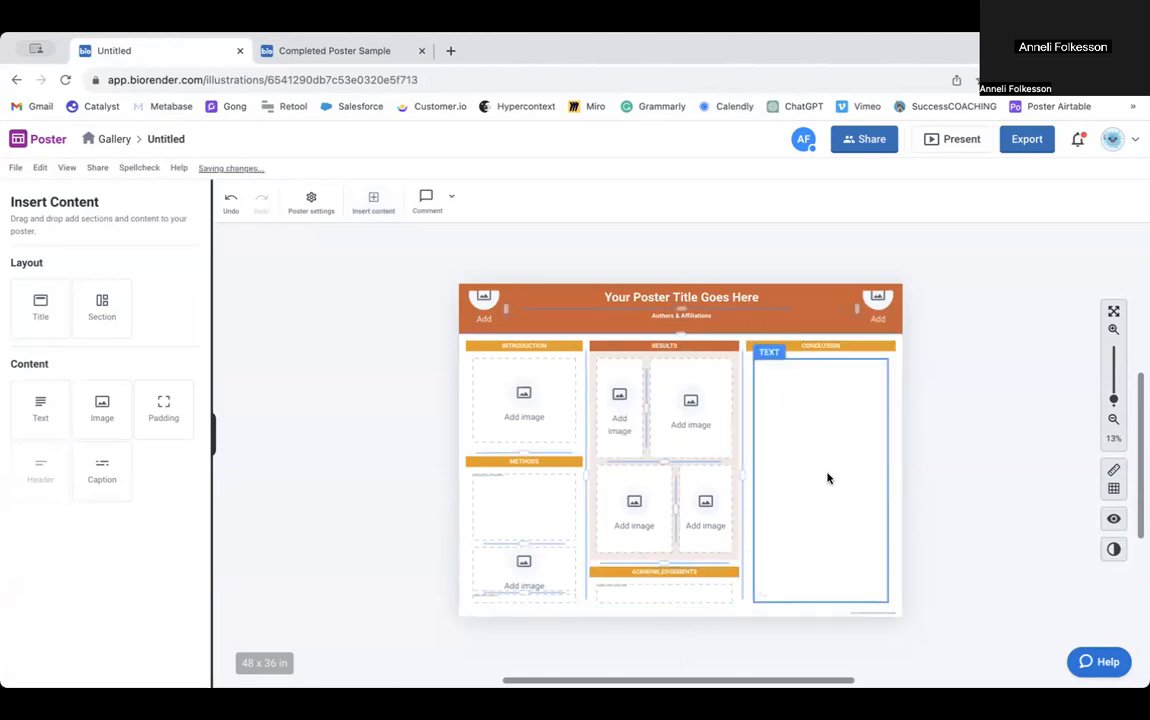
left_click_drag(742, 472, 775, 472)
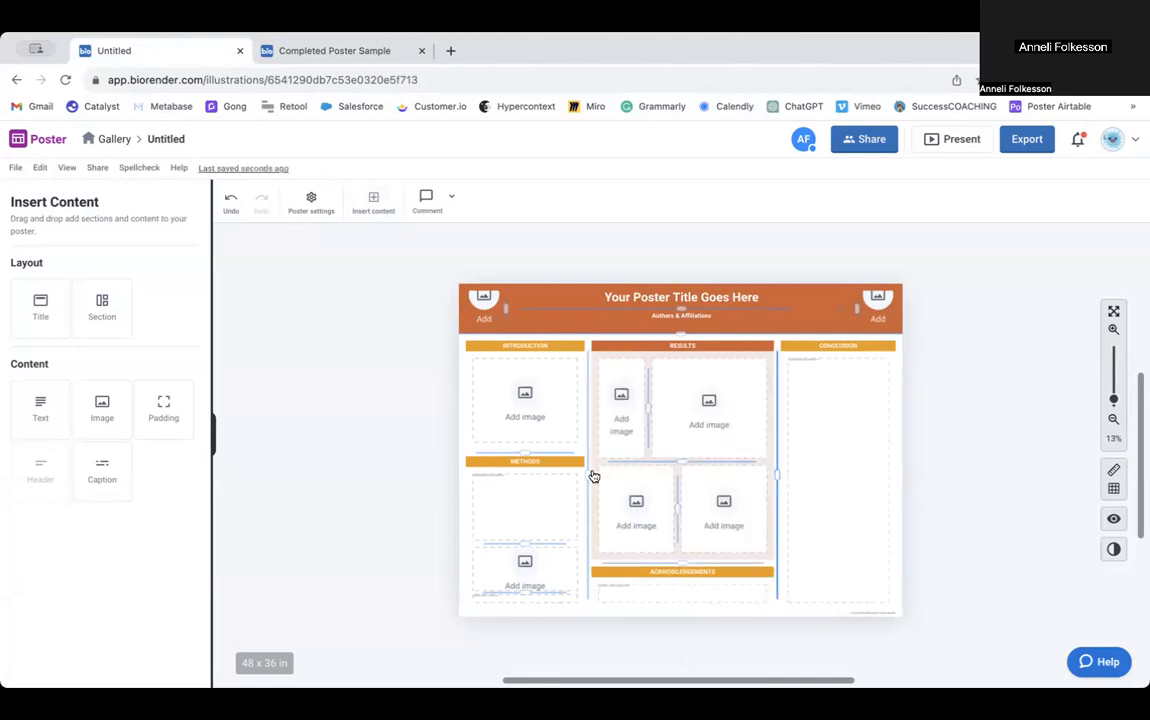
left_click_drag(587, 472, 576, 472)
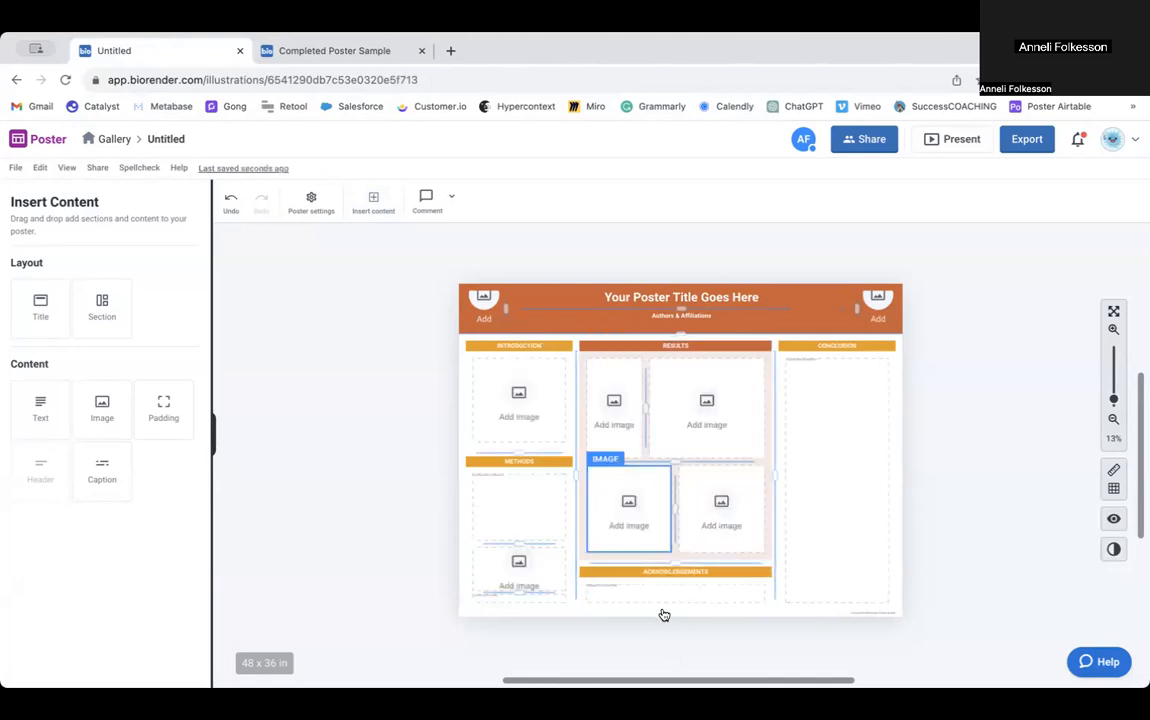
left_click_drag(660, 582, 841, 610)
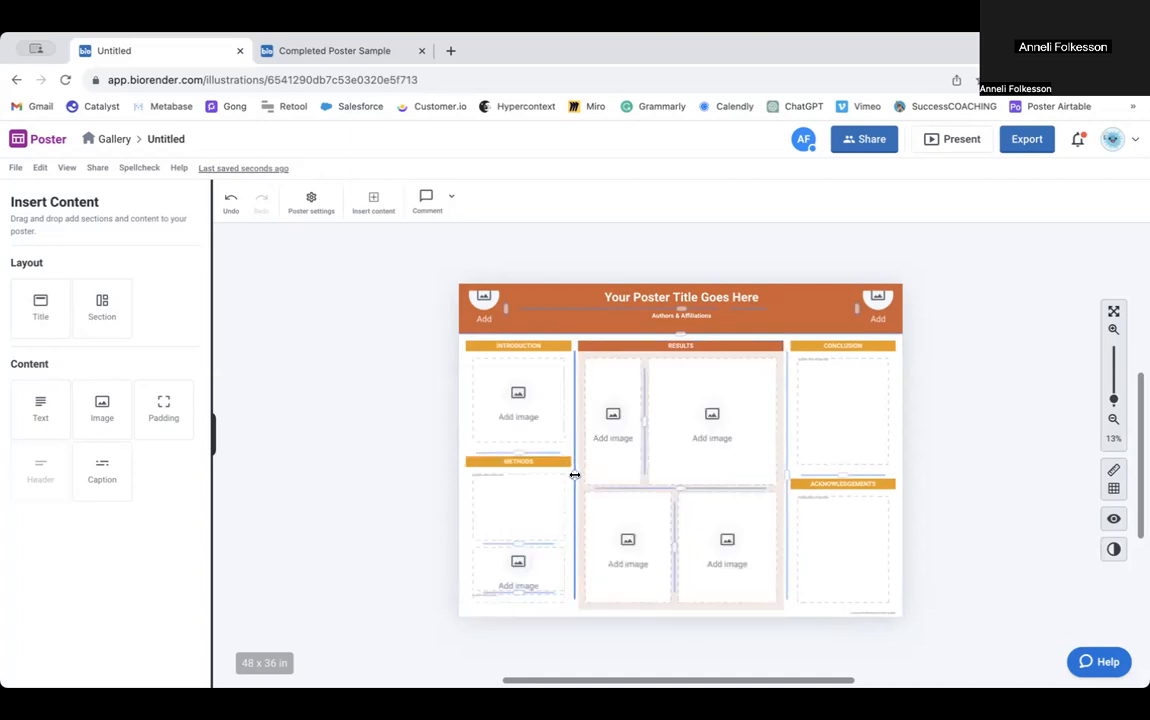
Delete the narrow upper-left image placeholder in the Results section and even out the widths of the two lower placeholders.
left_click(614, 412)
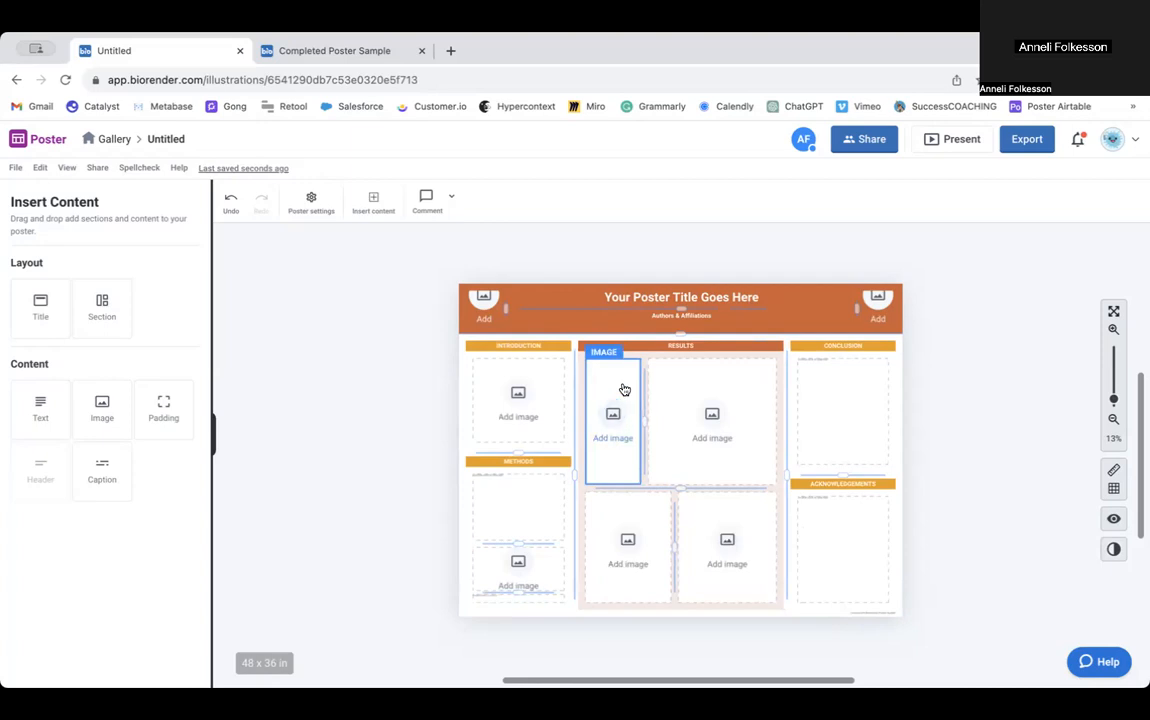
left_click(624, 389)
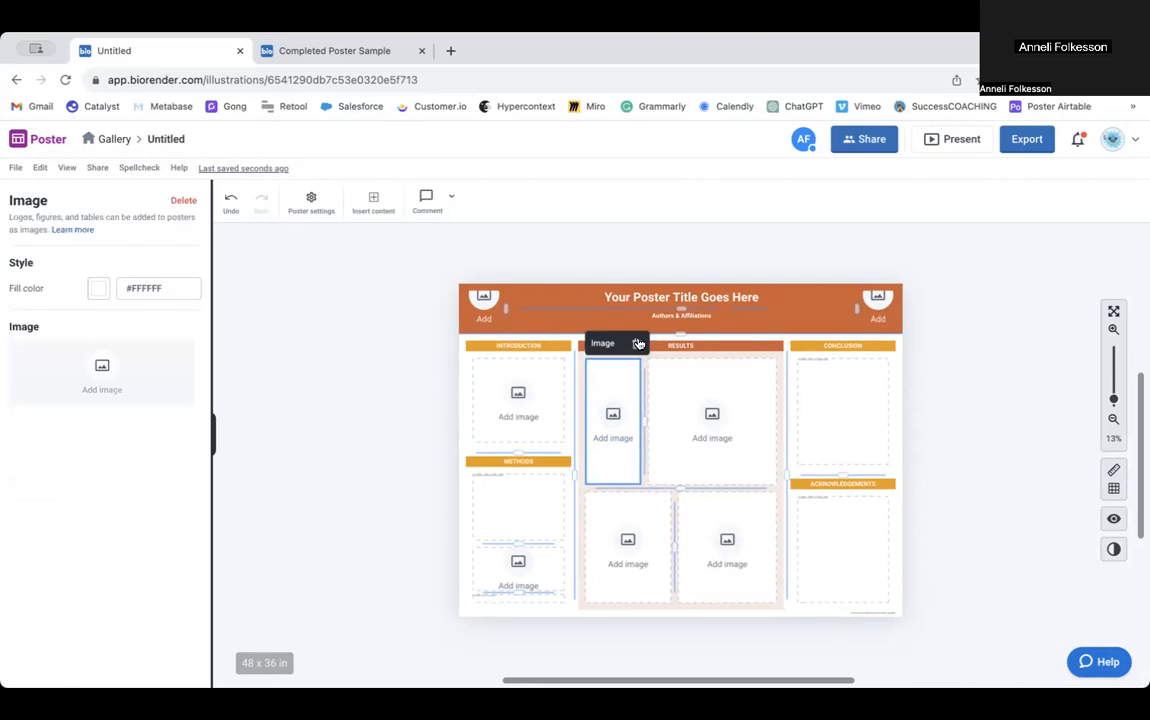
left_click(638, 343)
left_click_drag(673, 543, 679, 543)
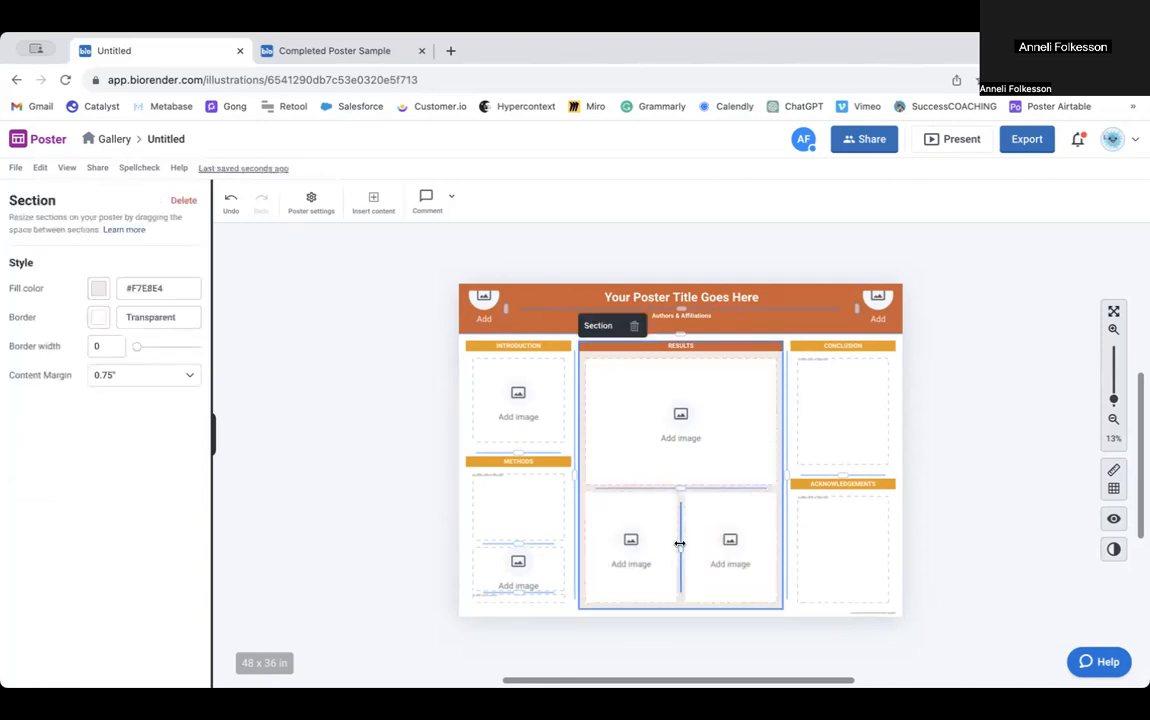
left_click(374, 204)
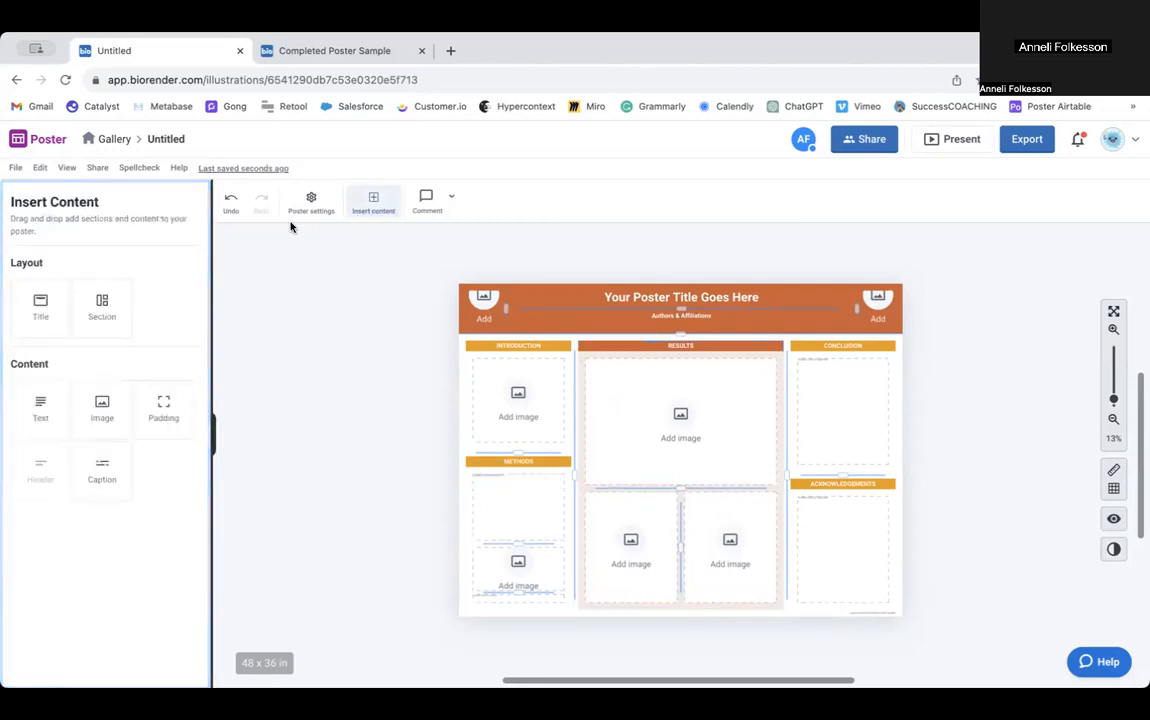
Add a text box above the image placeholder in the Introduction section and make that section taller by shortening Methods.
left_click(48, 430)
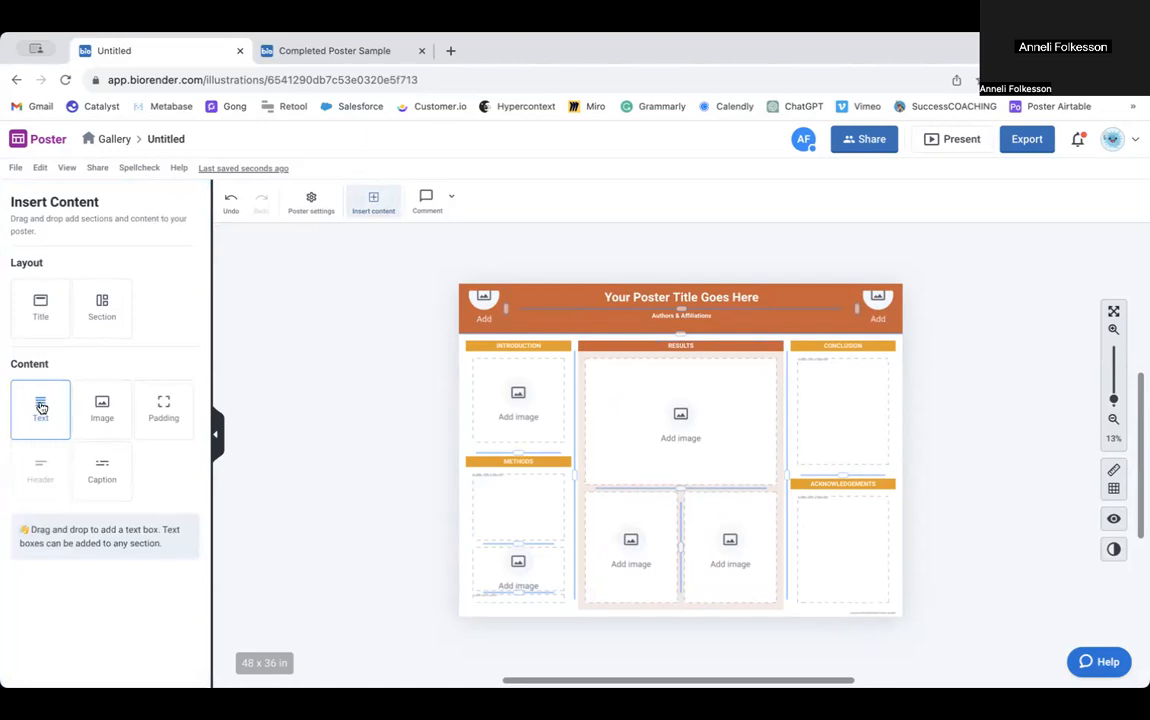
mouse_move(41, 407)
left_mouse_down()
mouse_move(167, 436)
mouse_move(295, 439)
mouse_move(533, 372)
left_mouse_up()
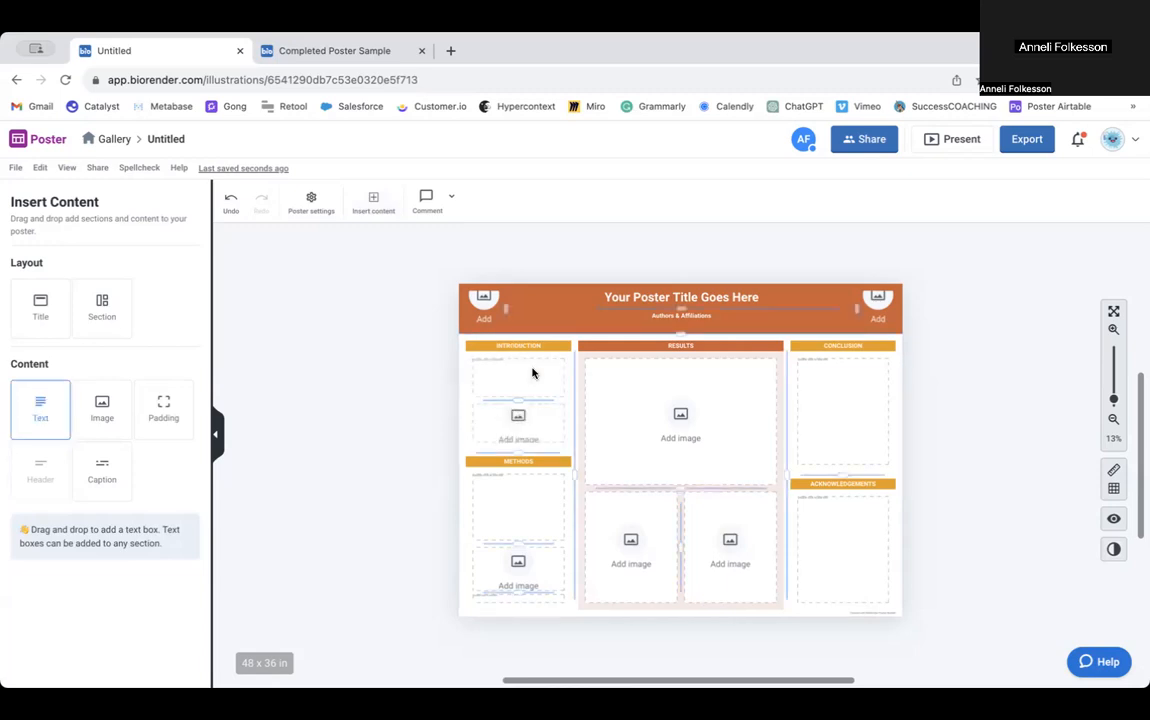
left_click_drag(519, 453, 519, 475)
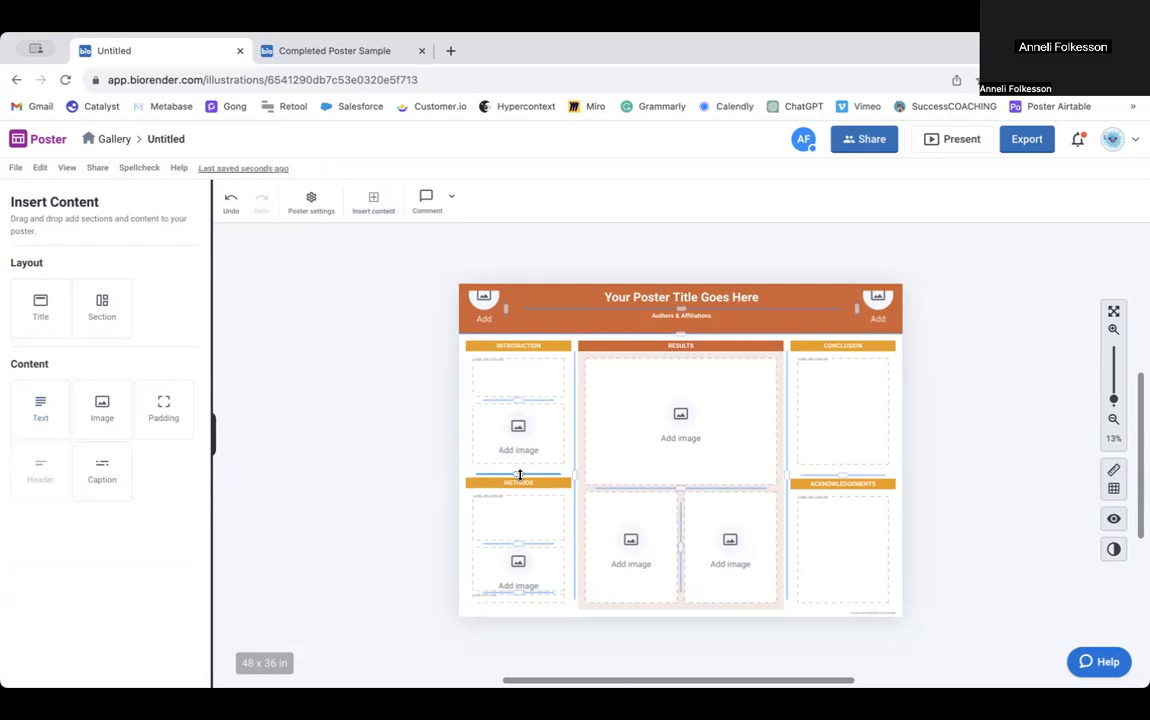
Check the Completed Poster Sample's layout, and add a section containing a text box between Conclusion and Acknowledgements in the untitled poster.
left_click(355, 59)
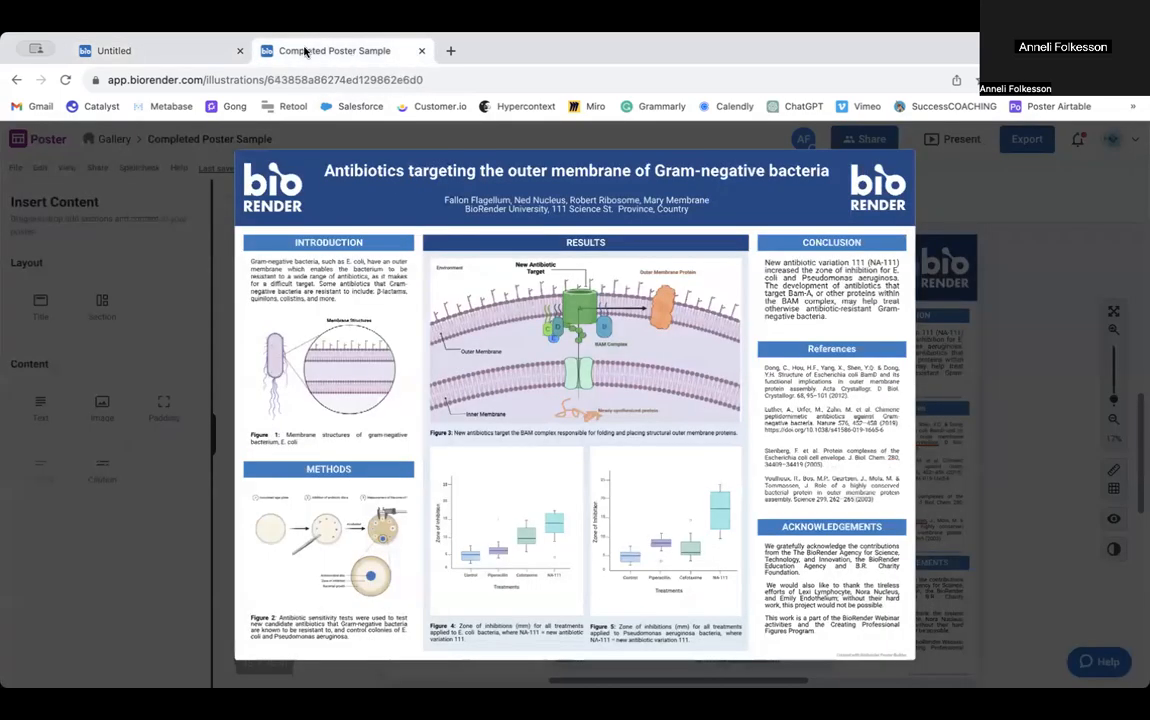
left_click(176, 47)
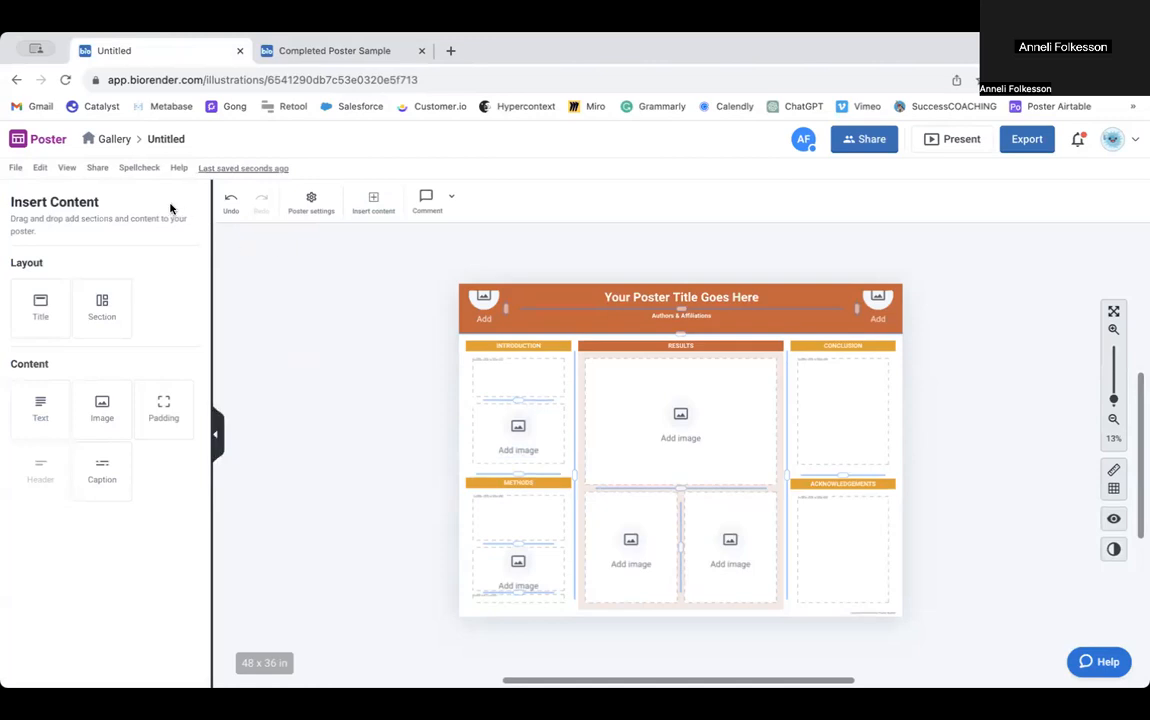
left_click(104, 304)
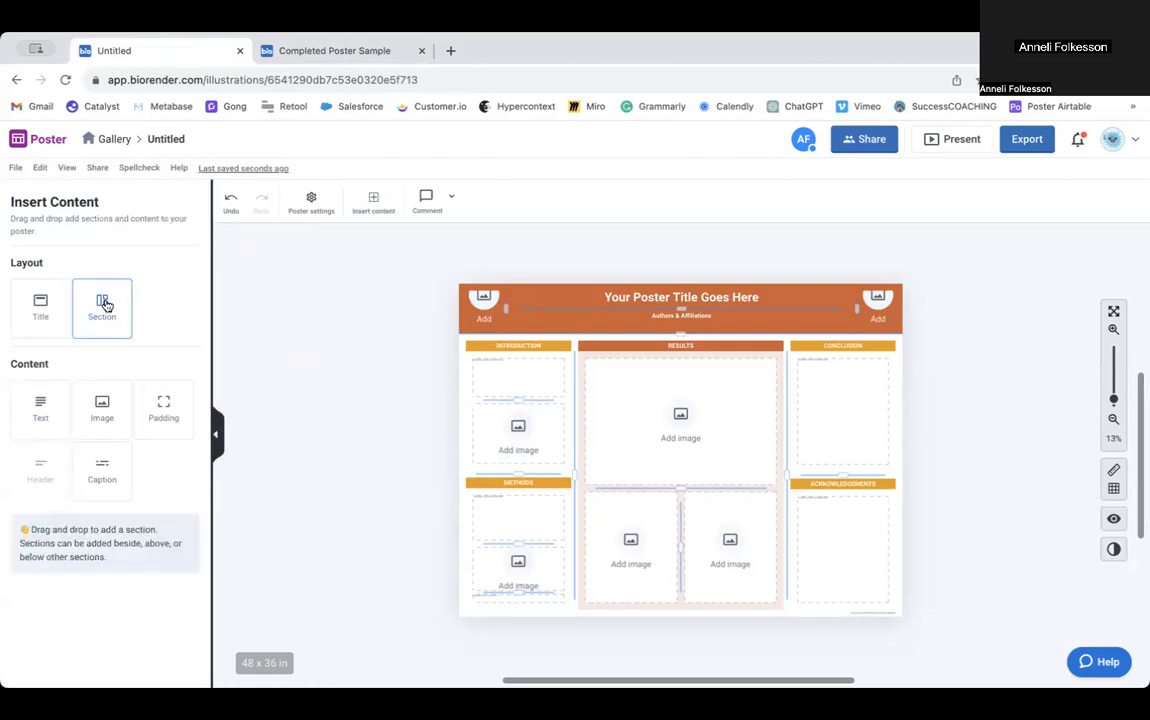
left_click_drag(104, 304, 852, 485)
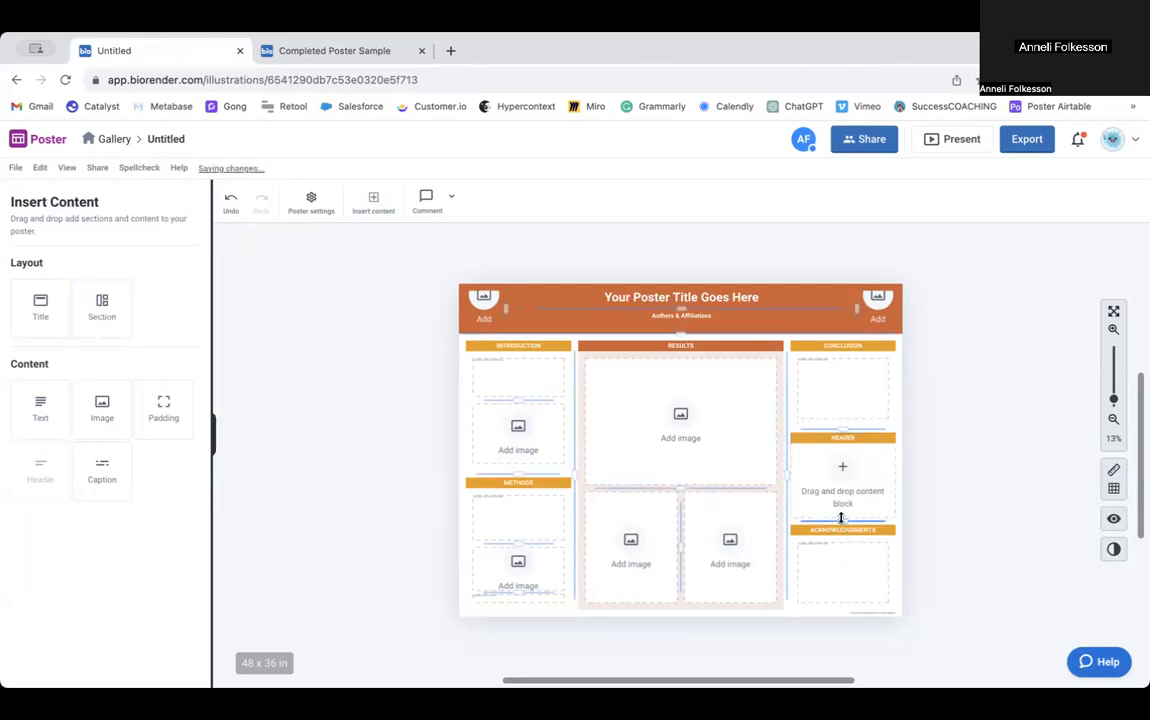
left_click_drag(46, 311, 308, 465)
left_click_drag(40, 408, 838, 497)
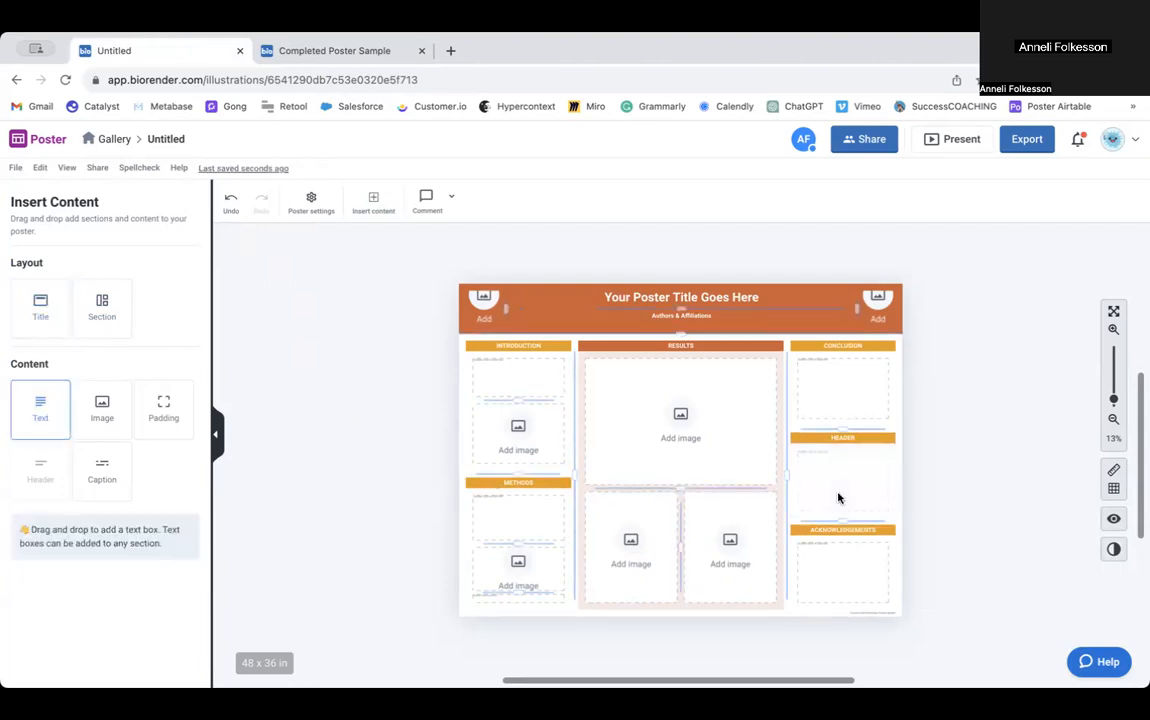
Rename the header of the new section between Conclusion and Acknowledgements as REFERENCES.
left_click(859, 438)
left_click(859, 438)
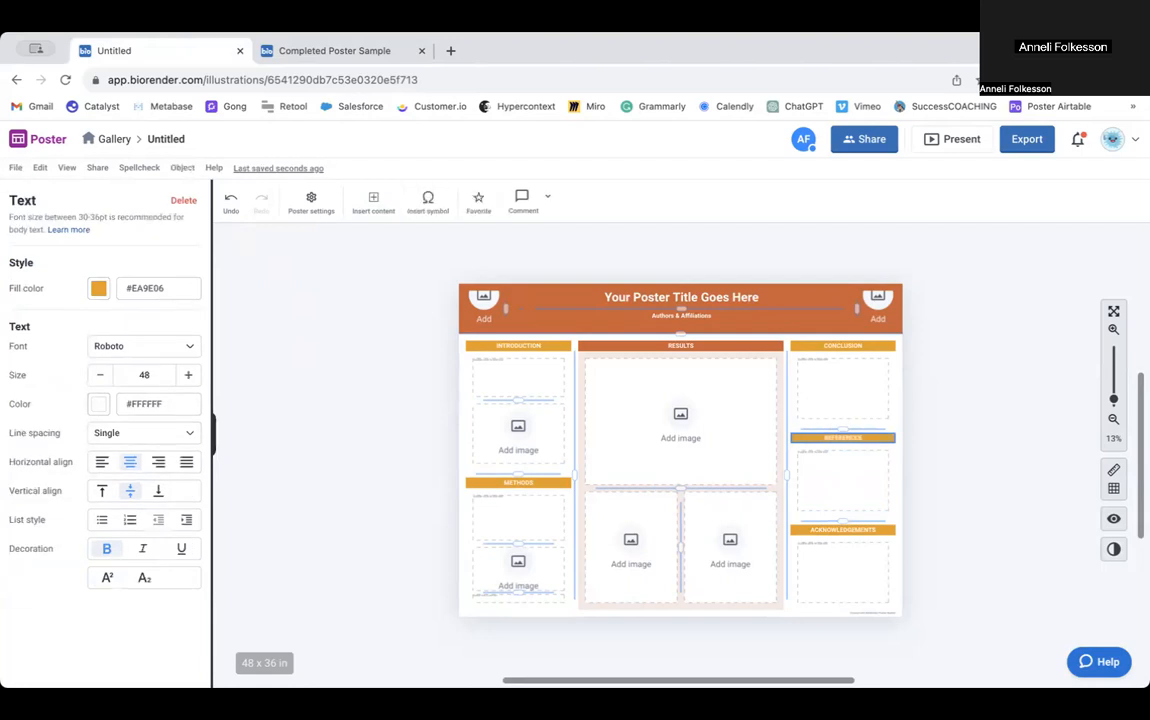
left_click(1005, 484)
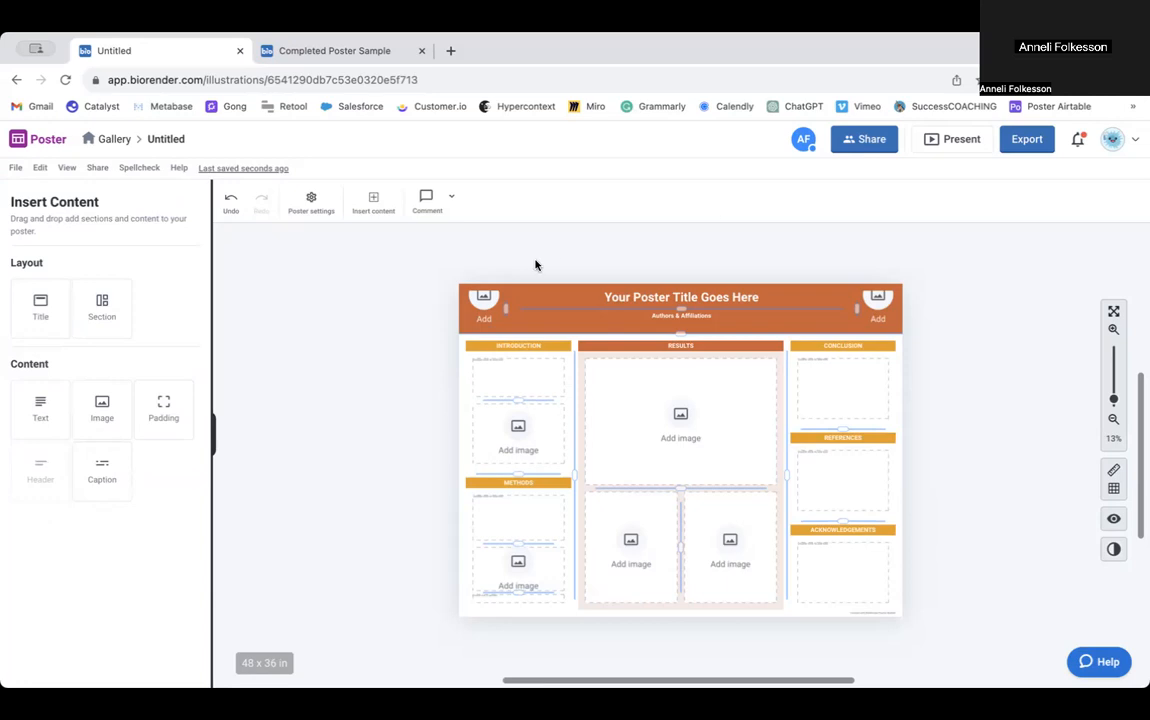
Insert the uploaded WCM Logo.png into the image placeholder to the left of the poster title.
left_click(481, 300)
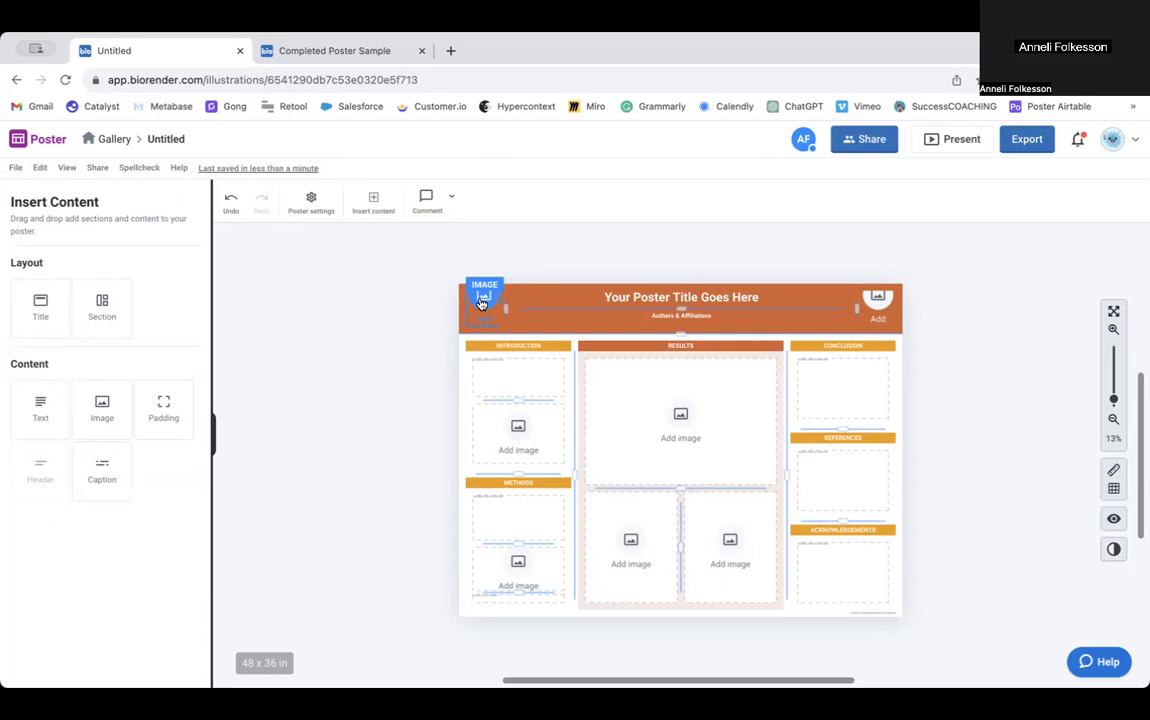
left_click(481, 300)
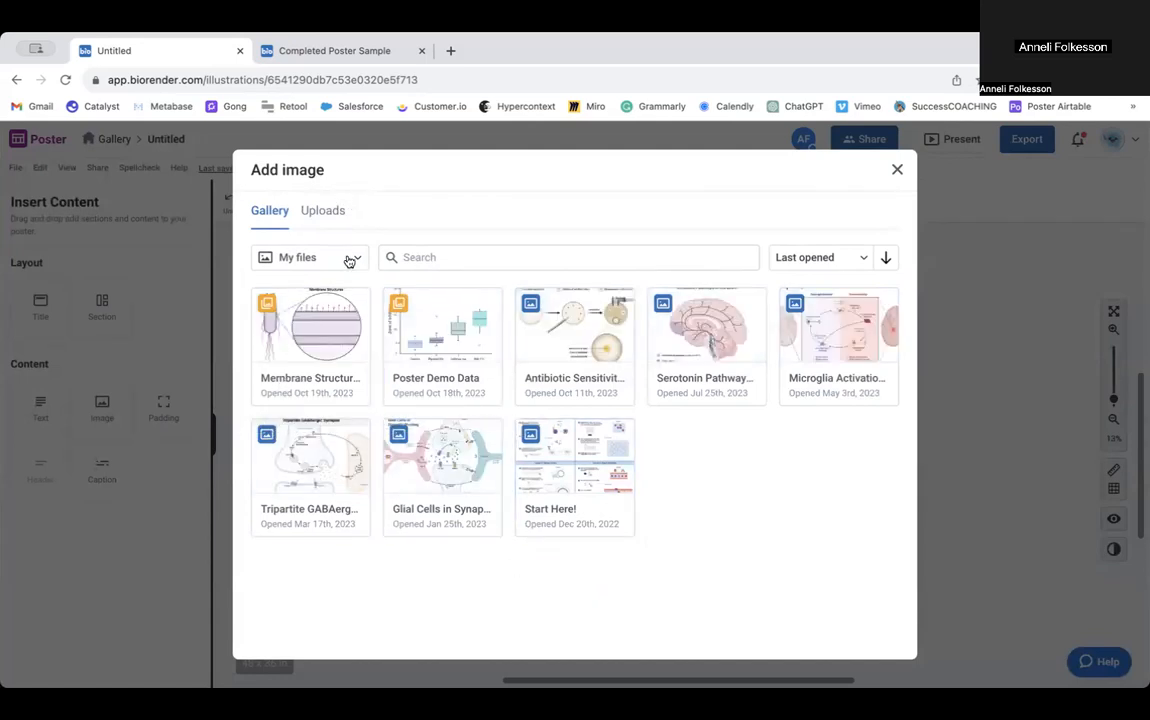
left_click(325, 212)
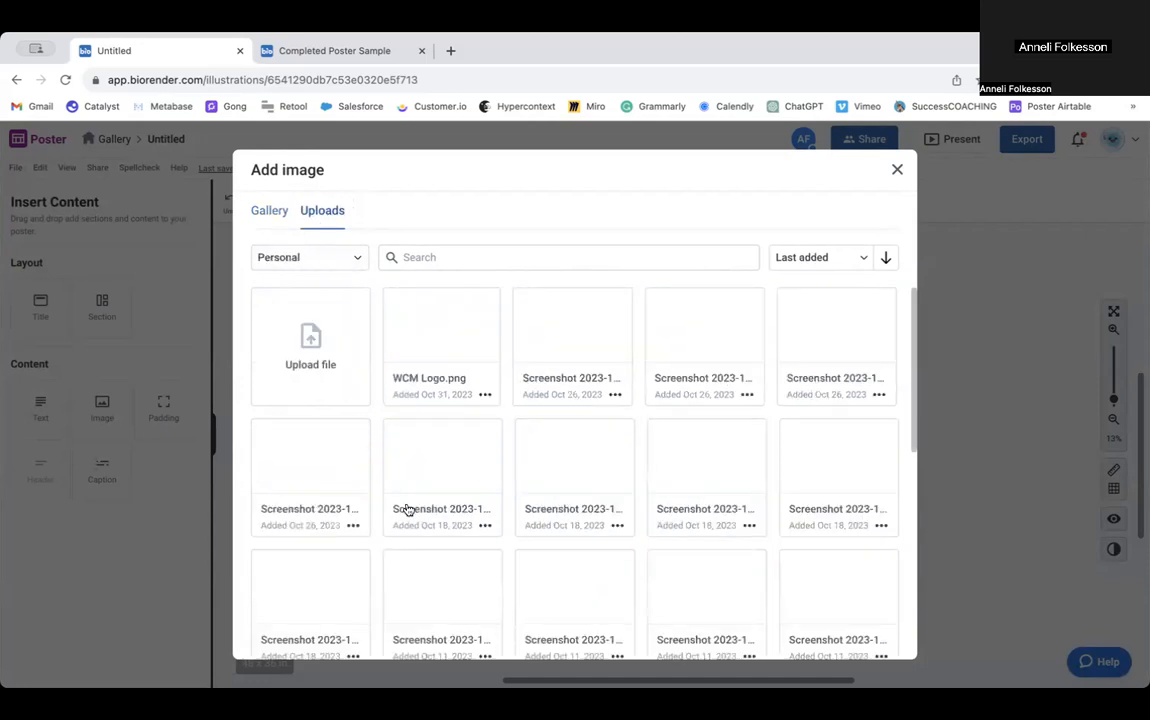
left_click(447, 320)
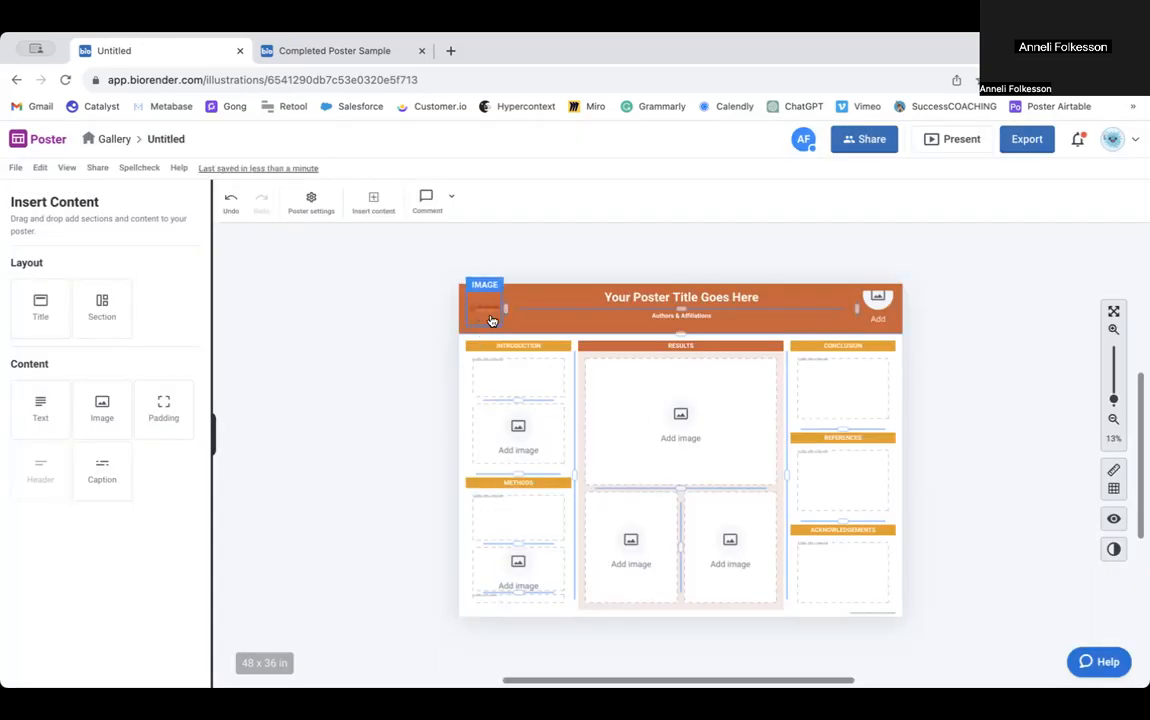
Set the fill color behind the logo image to white, #FFFFFF.
left_click(491, 320)
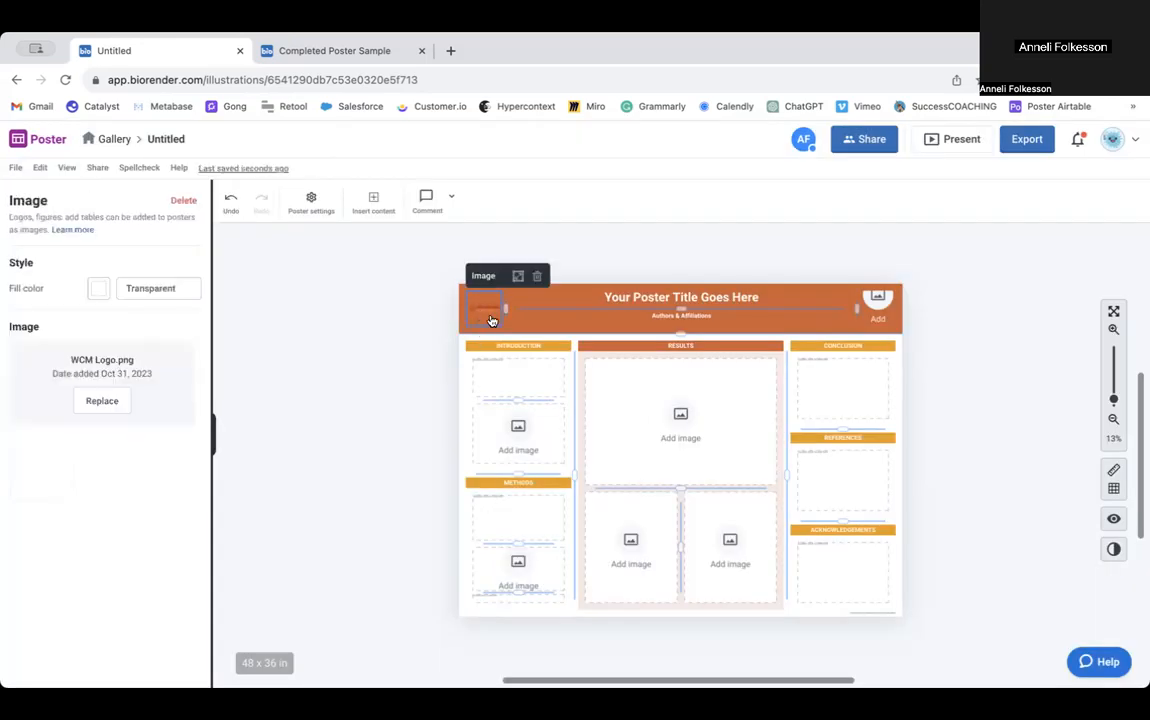
left_click(99, 288)
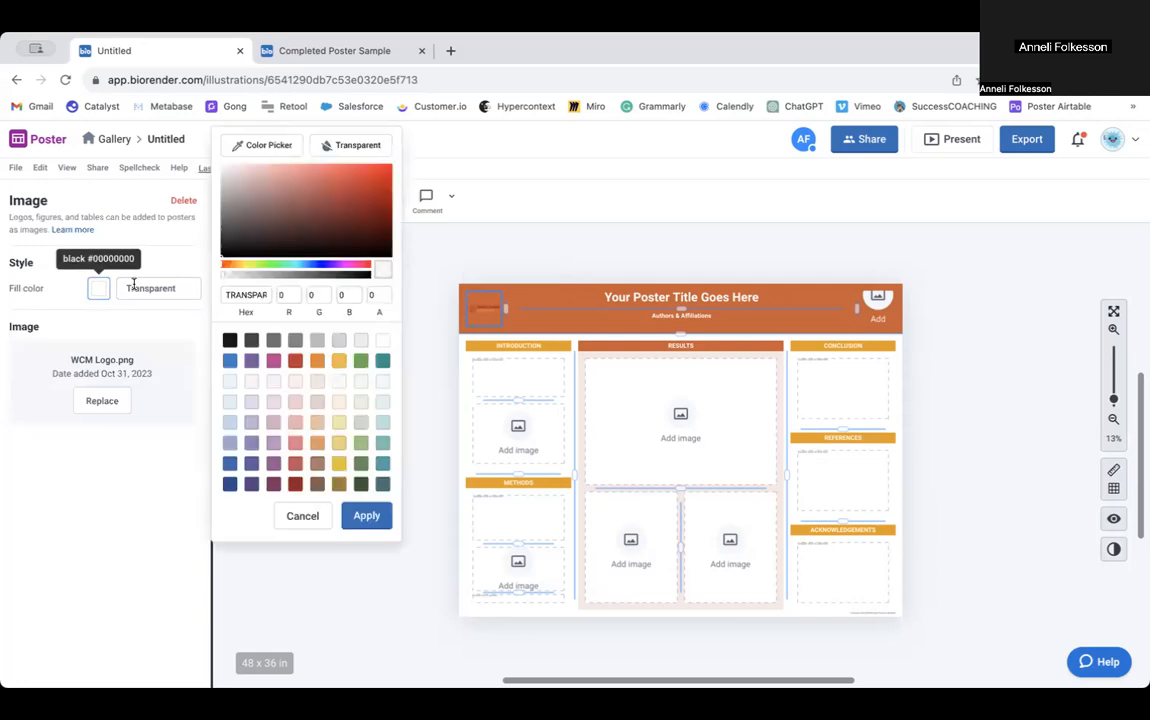
left_click(382, 342)
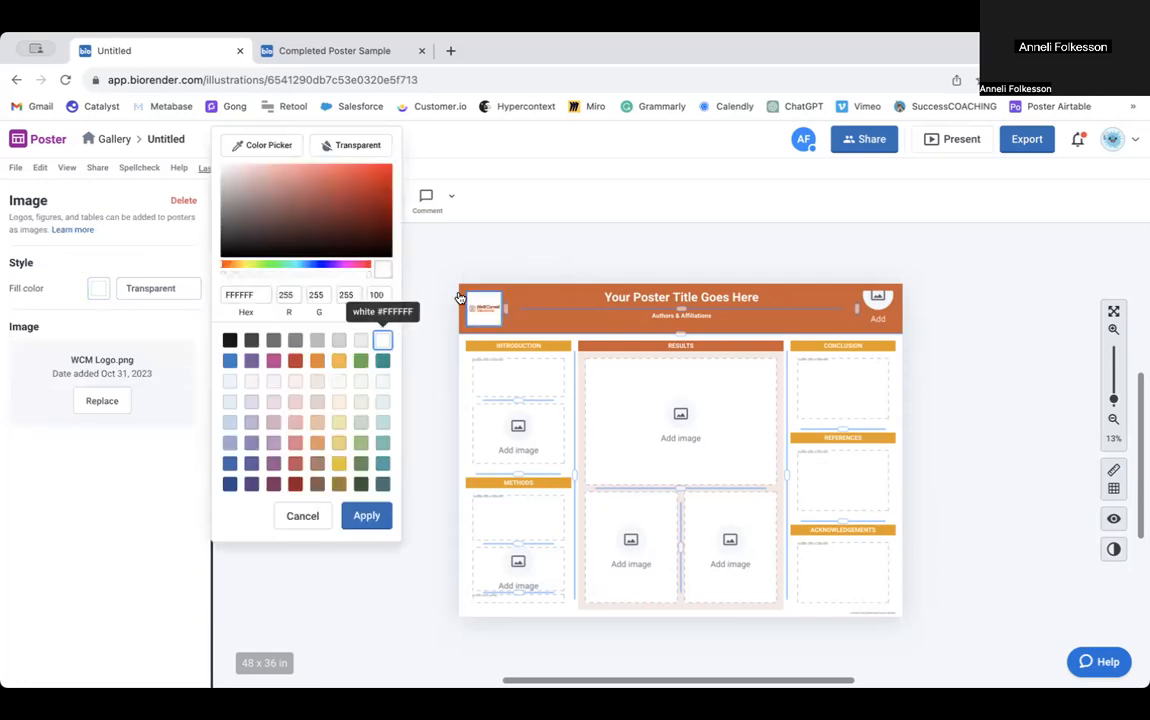
left_click(914, 329)
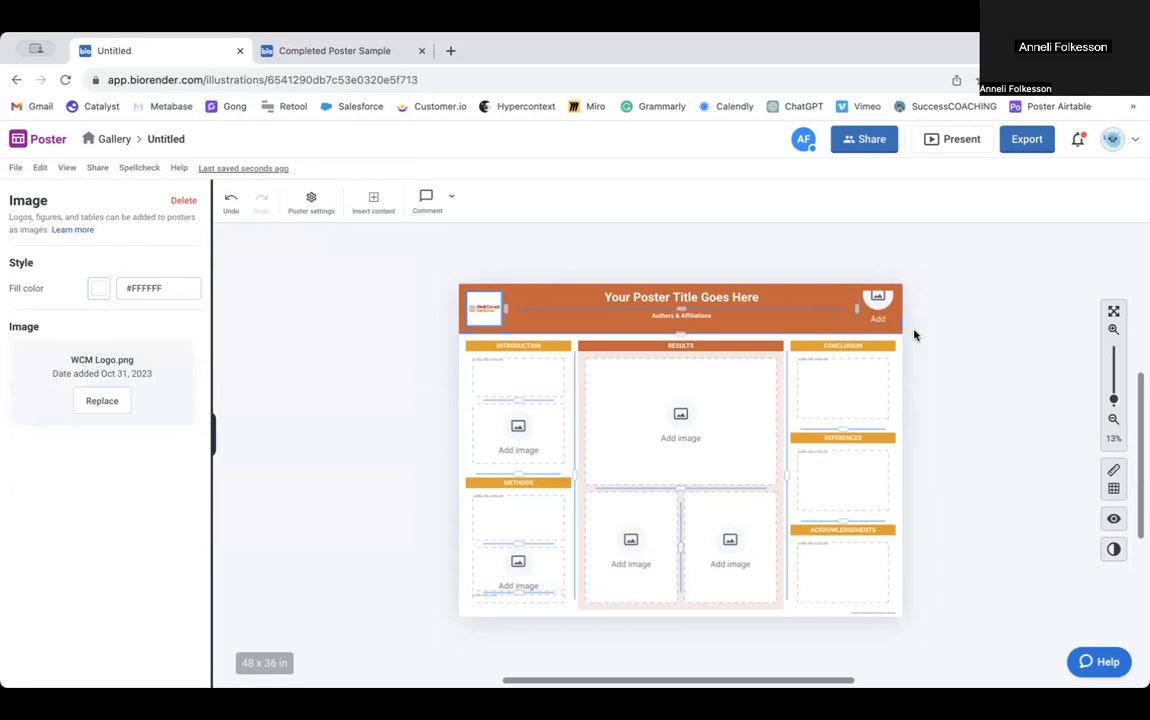
left_click(950, 302)
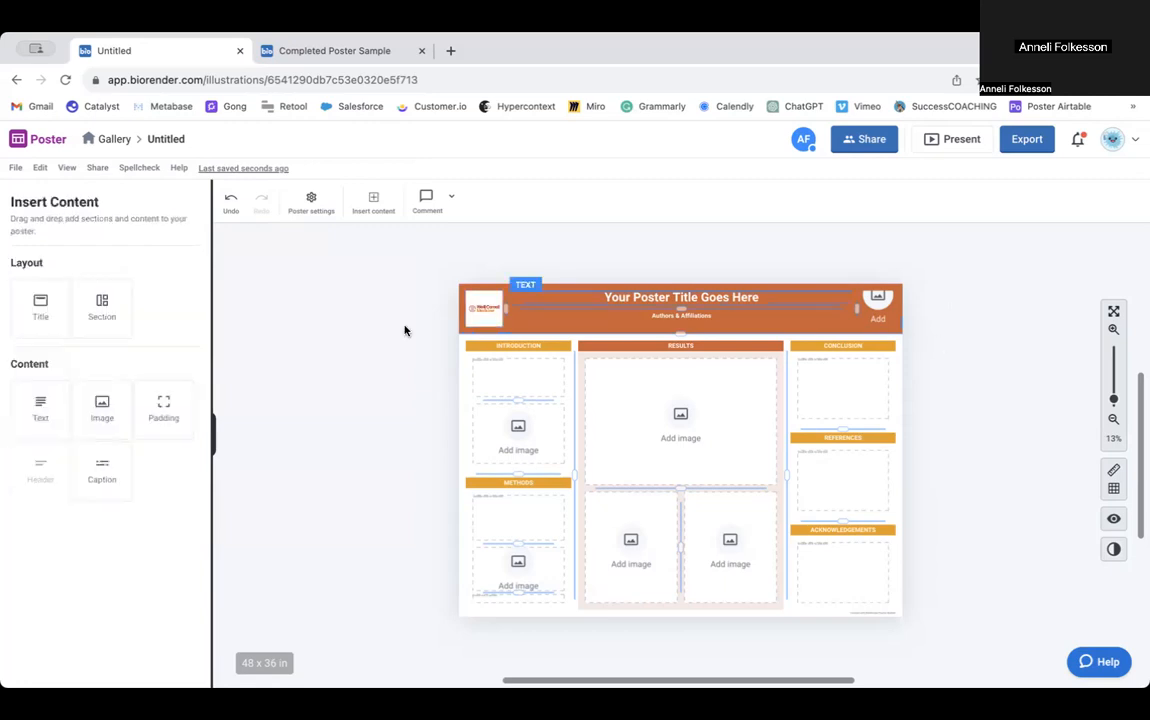
Set the Results header's fill to the red sampled from the Weill Cornell Medicine logo, #B62525.
scroll(405, 332, "up", 5, "ctrl")
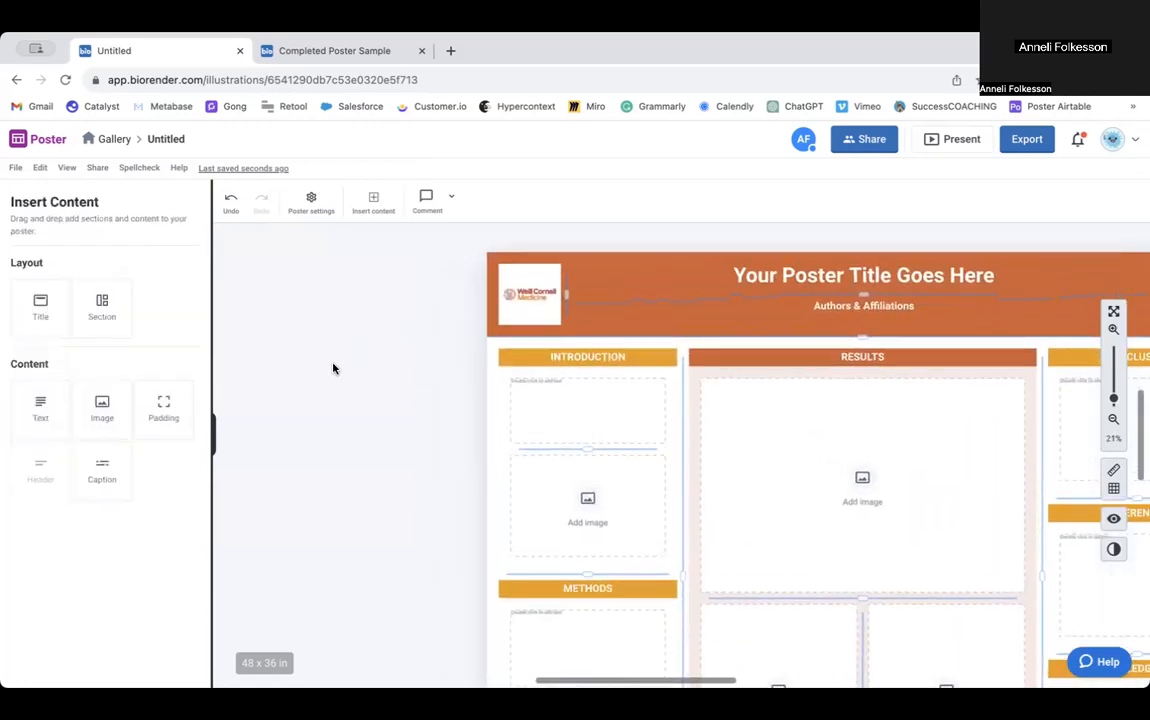
scroll(331, 367, "up", 2, "ctrl")
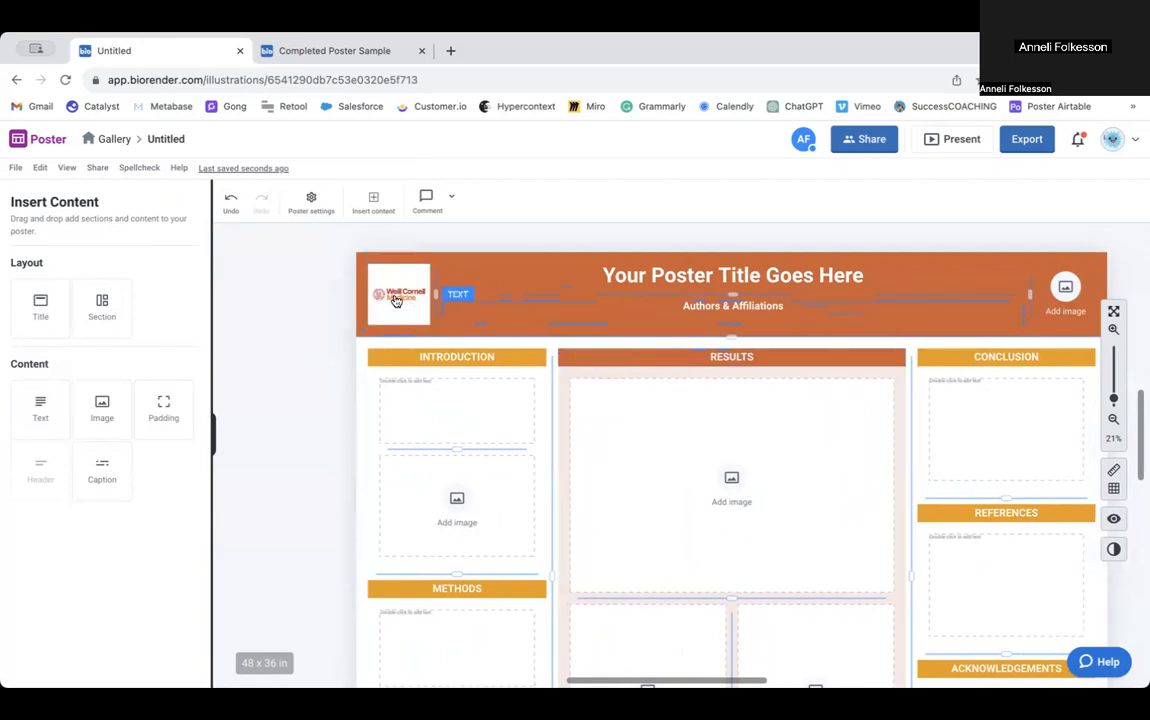
scroll(417, 298, "up", 5)
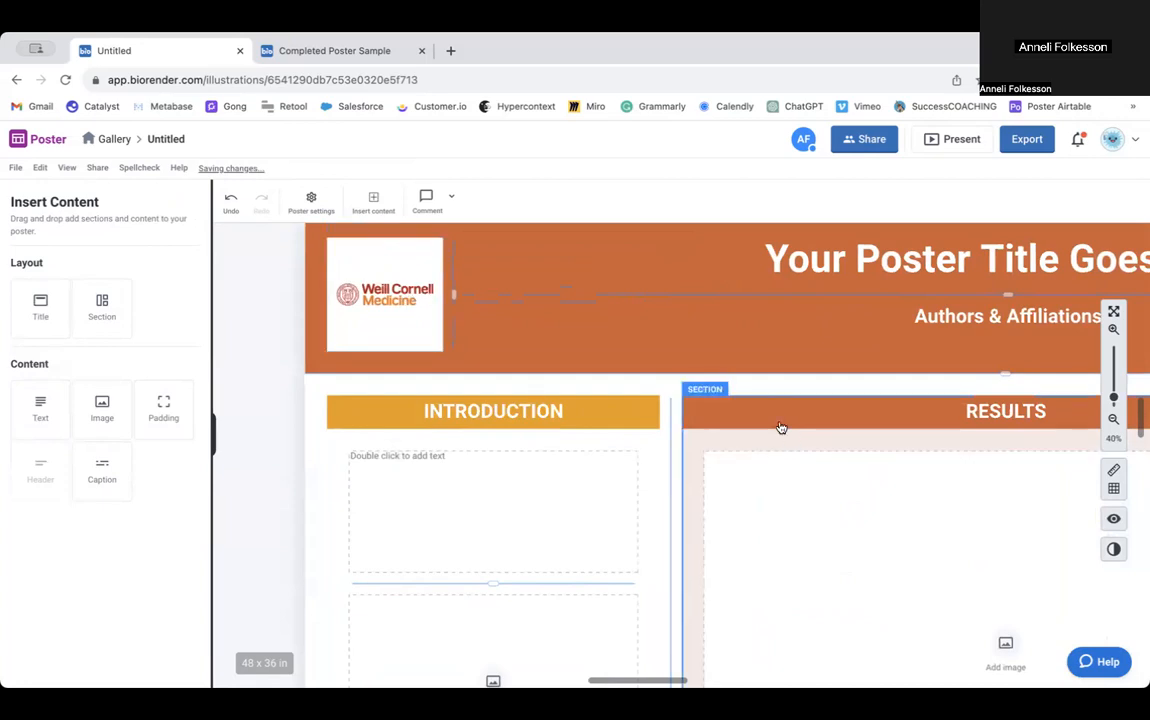
left_click(767, 420)
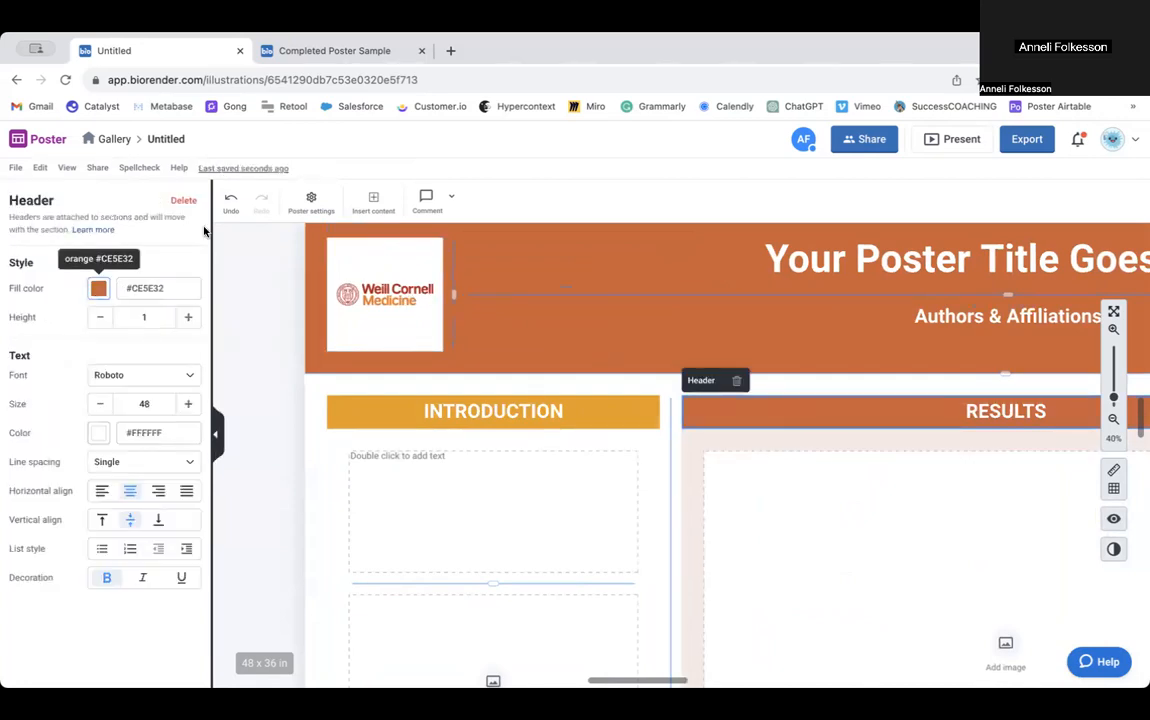
left_click(98, 289)
left_click(265, 149)
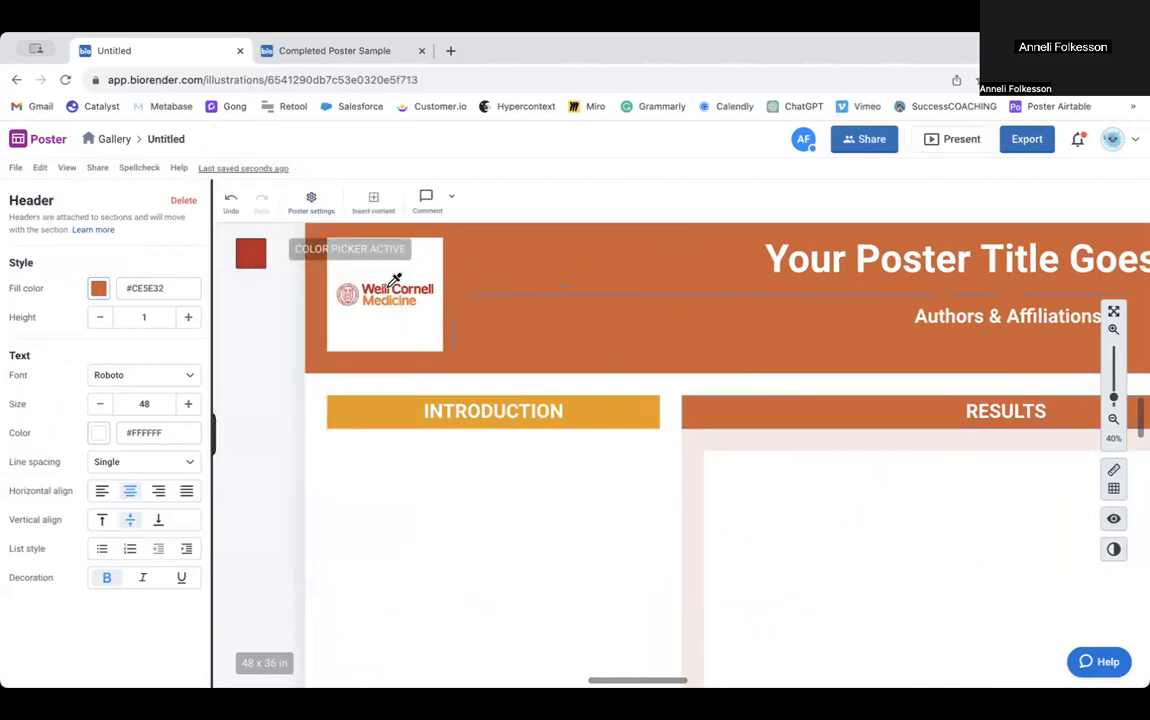
left_click(387, 294)
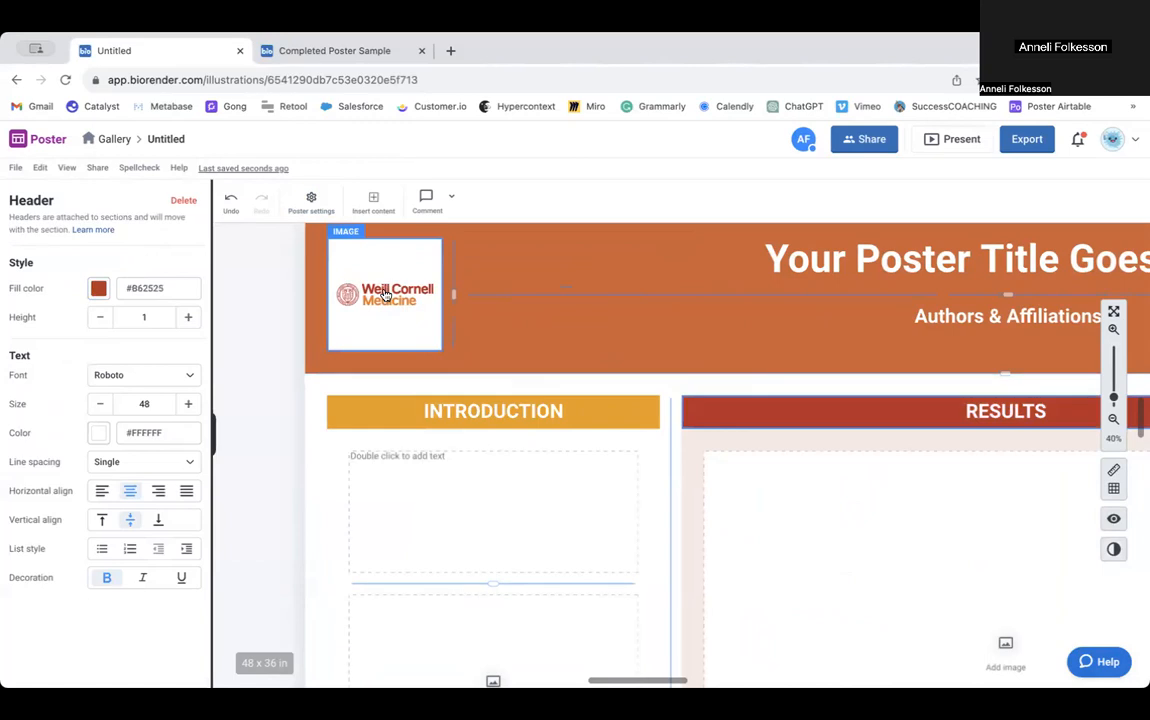
Set the poster title banner's fill to the red sampled from the Results header, #B62525.
scroll(637, 389, "right", 3)
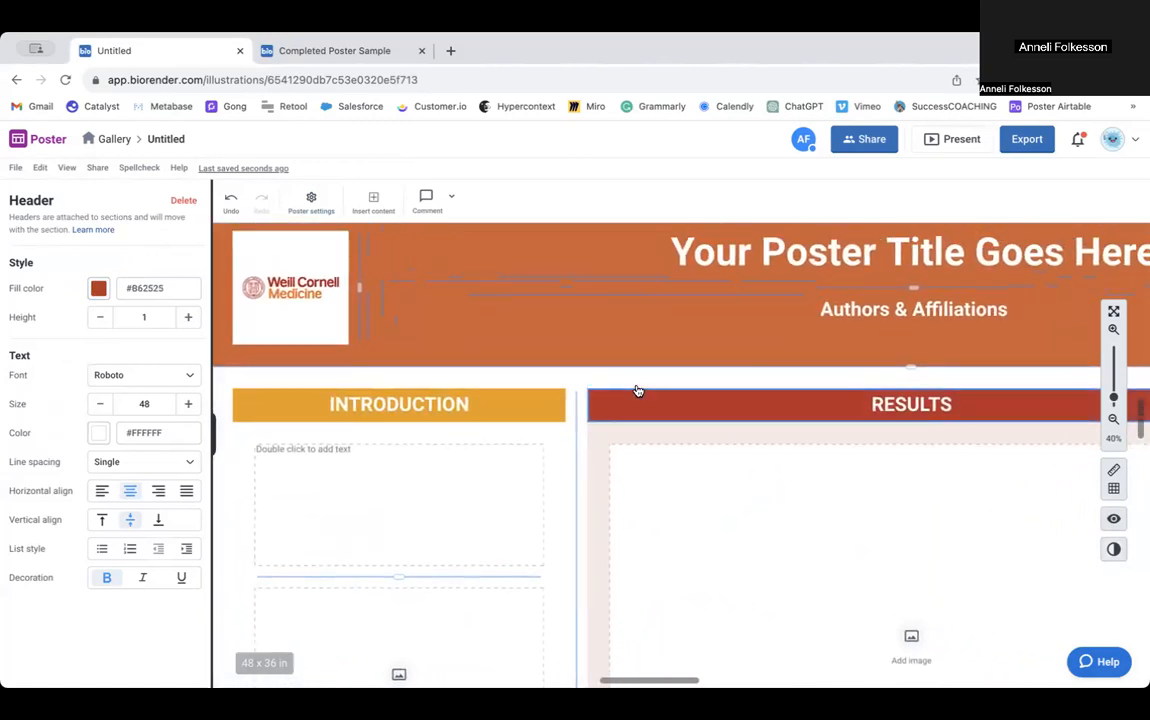
scroll(637, 389, "down", 3, "ctrl")
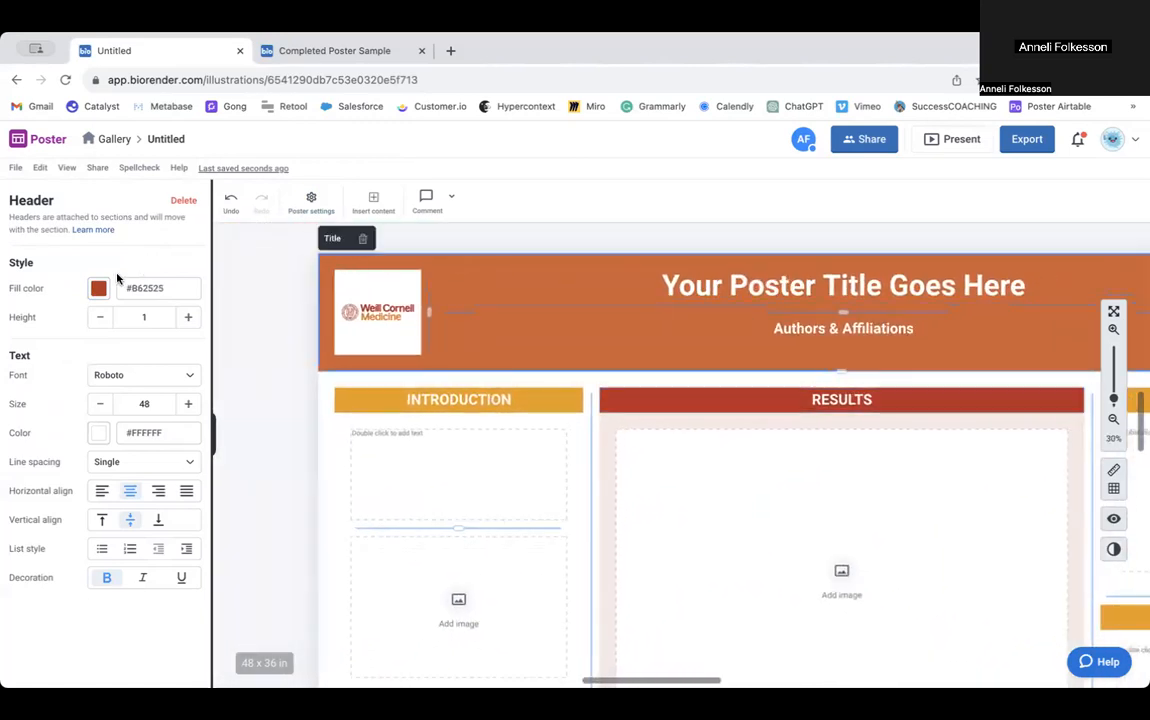
left_click(98, 300)
left_click(245, 145)
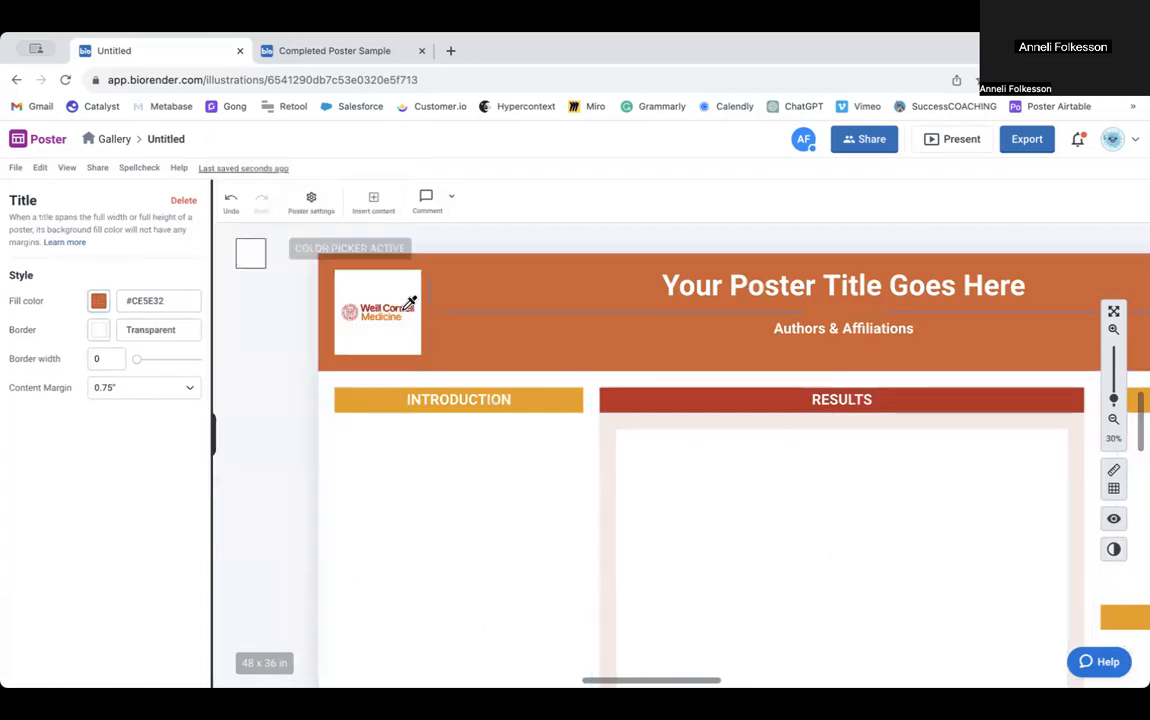
left_click(685, 403)
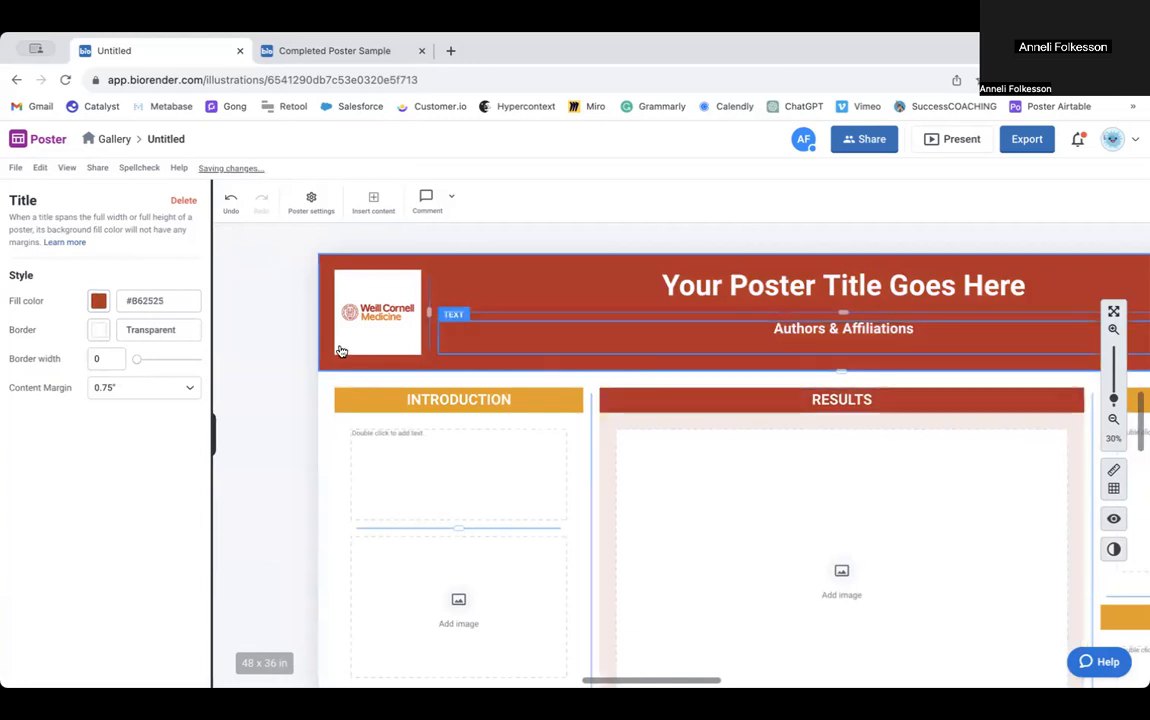
scroll(461, 438, "down", 5)
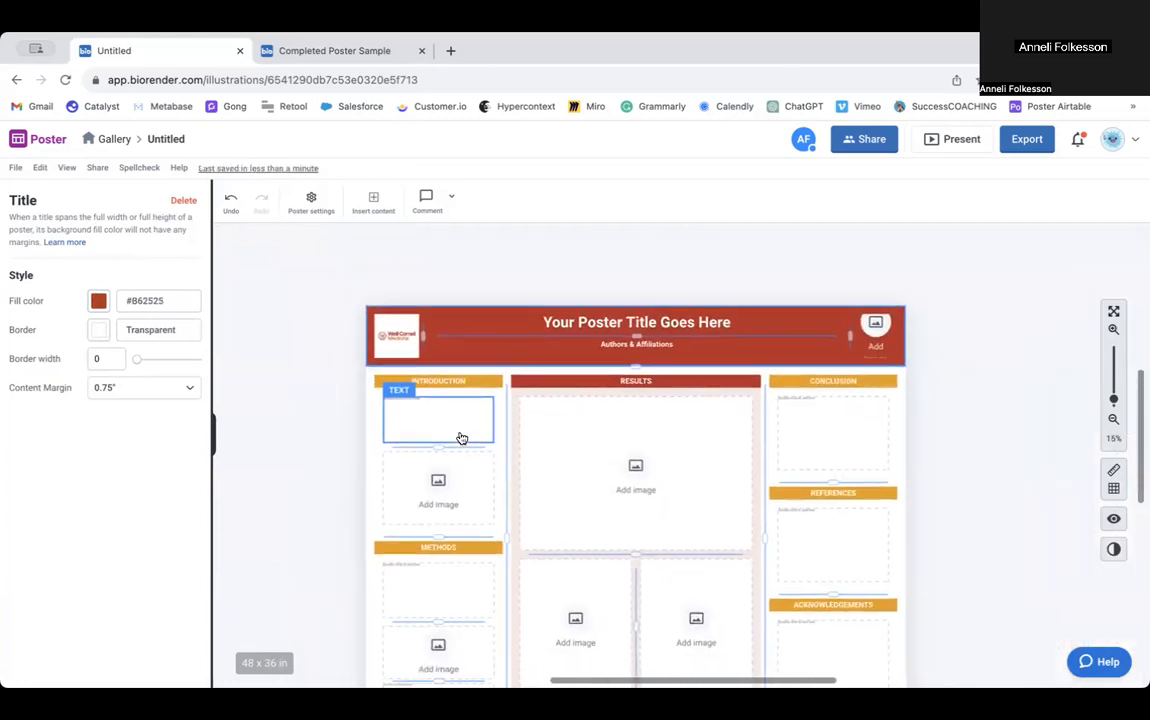
scroll(461, 438, "down", 2)
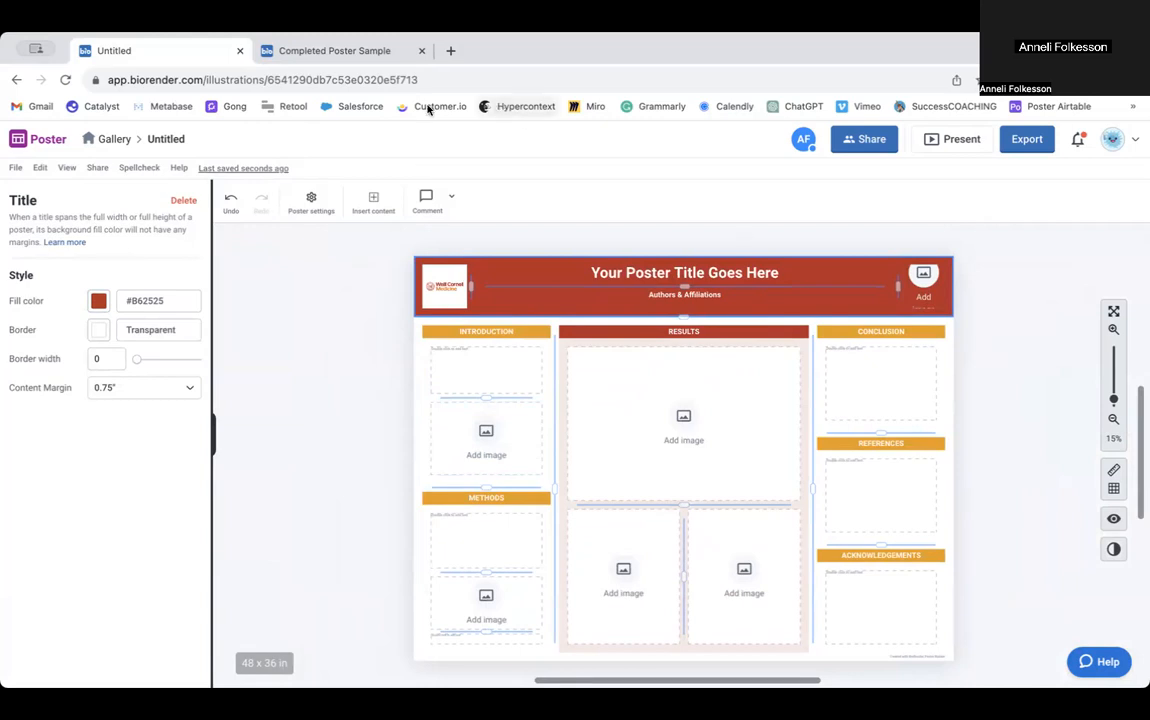
Replace the placeholder poster title with the one copied from the completed sample, "Antibiotics targeting the outer membrane of Gram-negative bacteria".
left_click(316, 51)
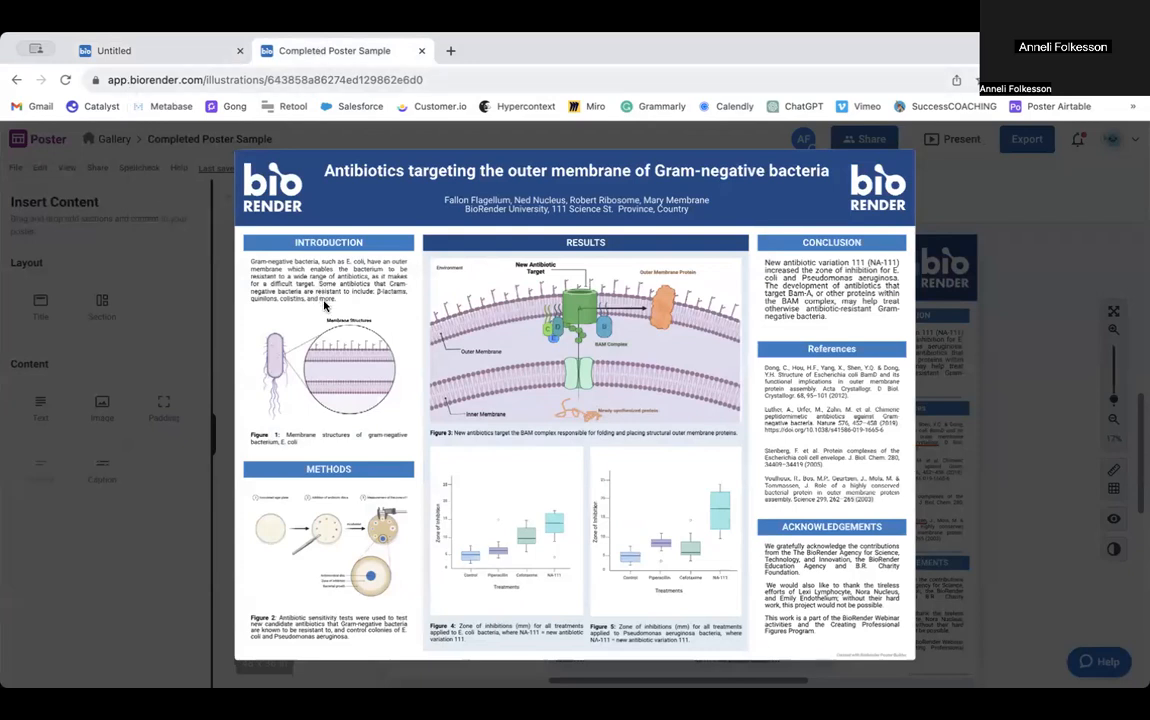
left_click(1025, 377)
left_click(478, 352)
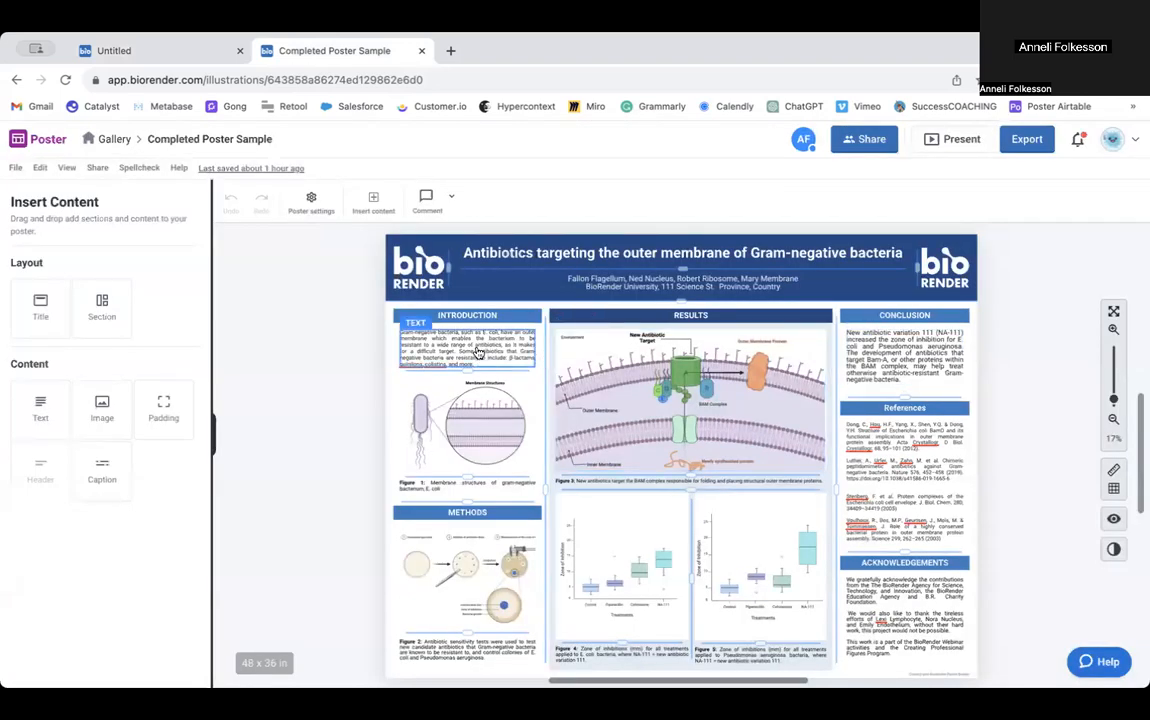
left_click(594, 256)
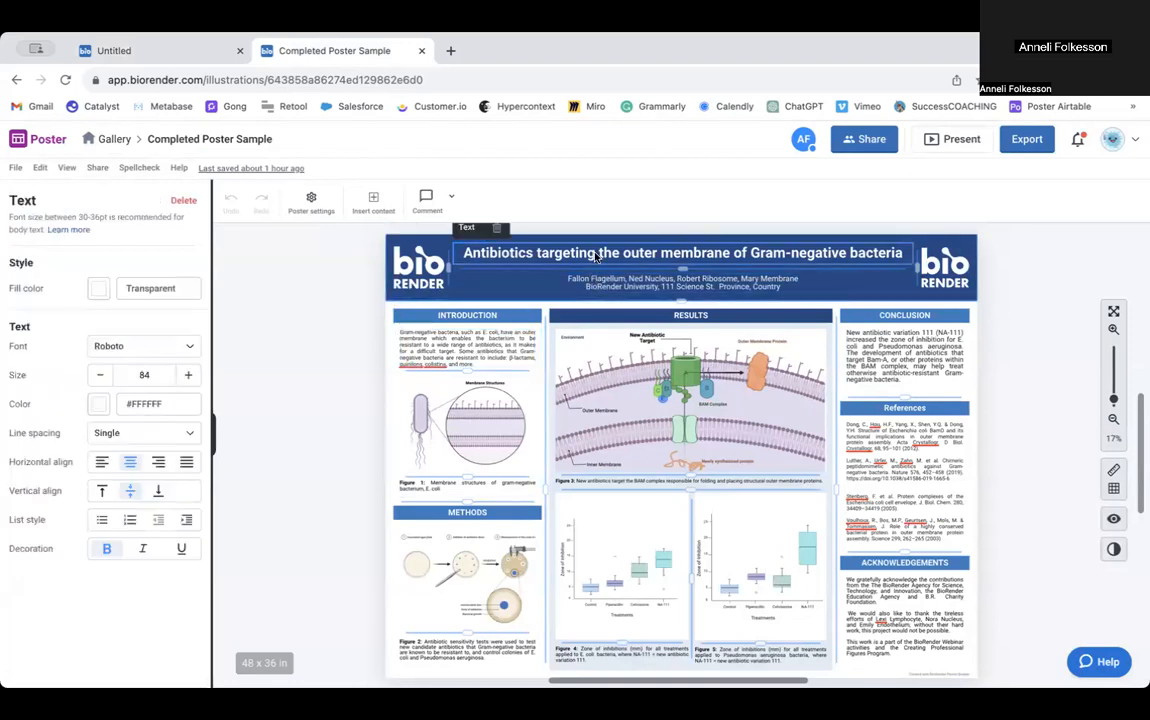
left_click(600, 253)
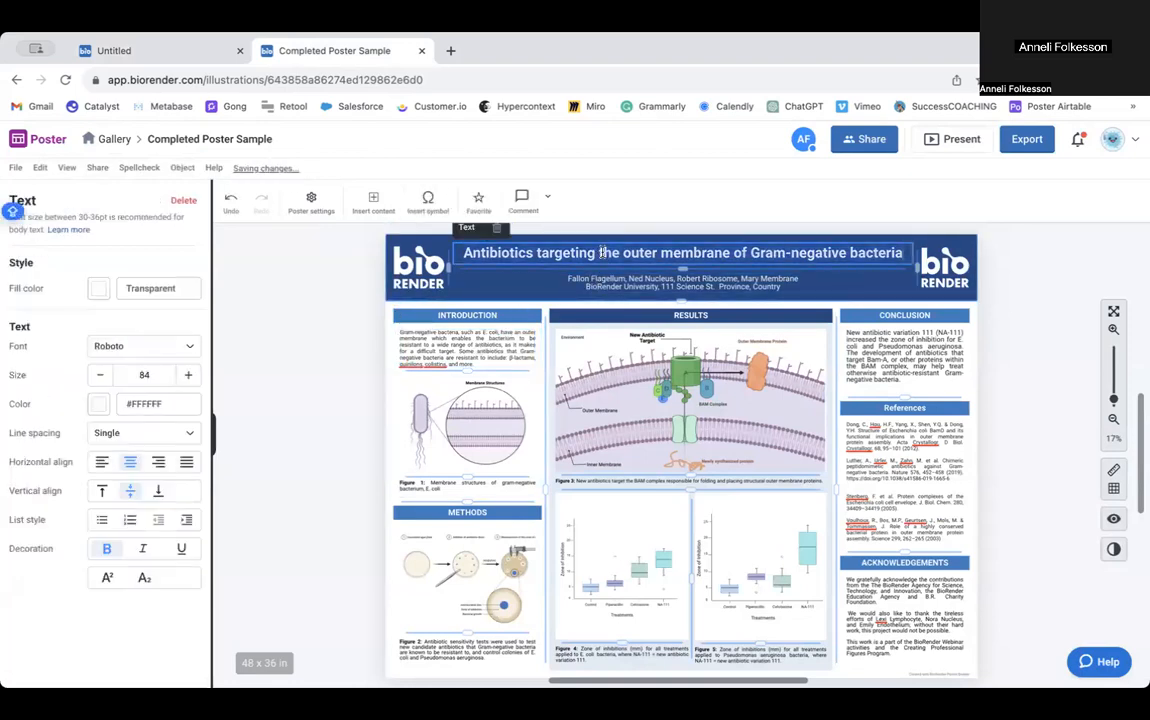
left_click(108, 50)
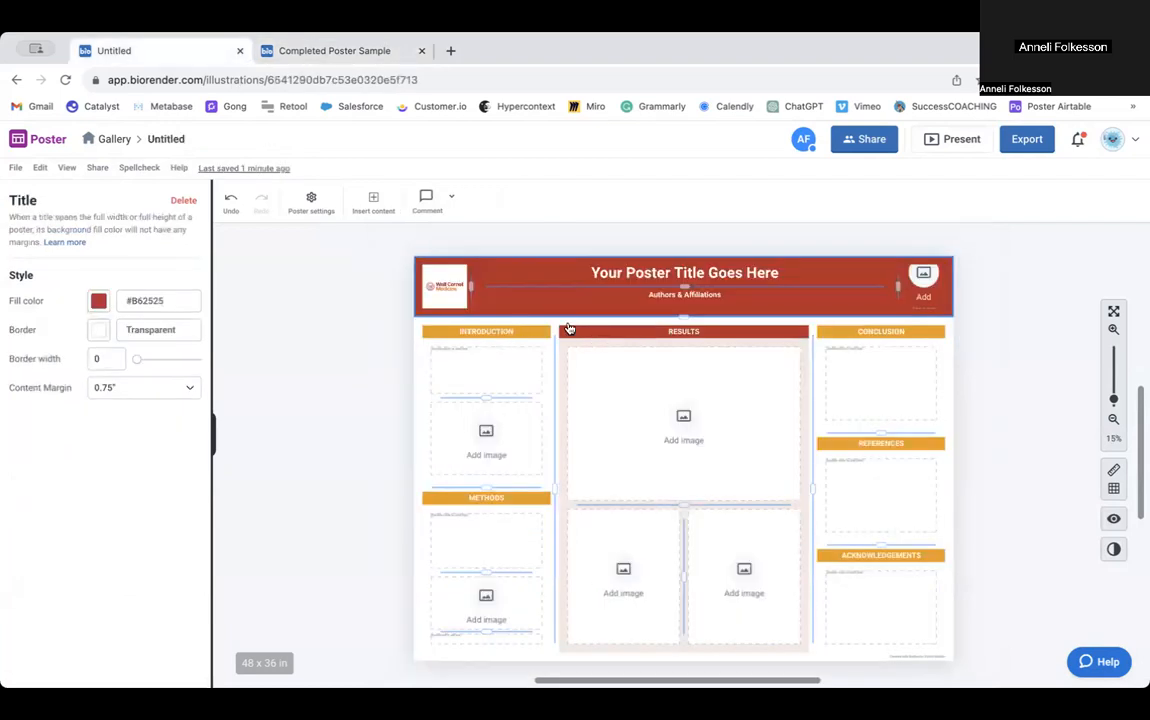
left_click(688, 273)
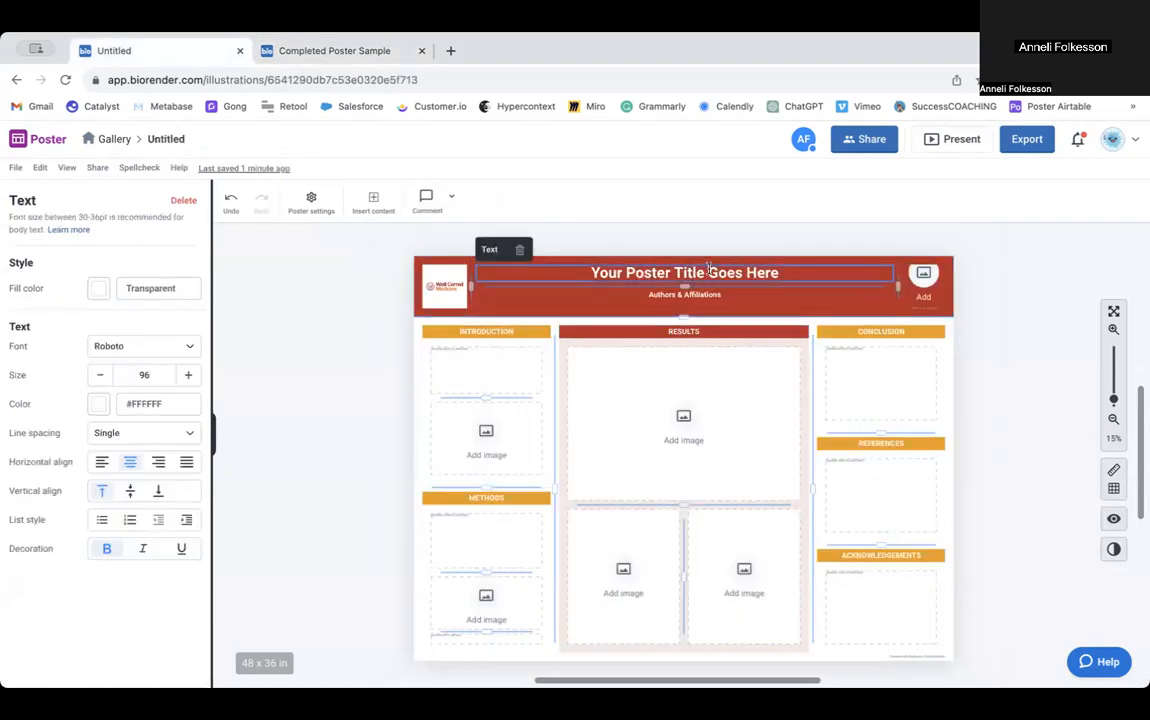
key("ctrl+v")
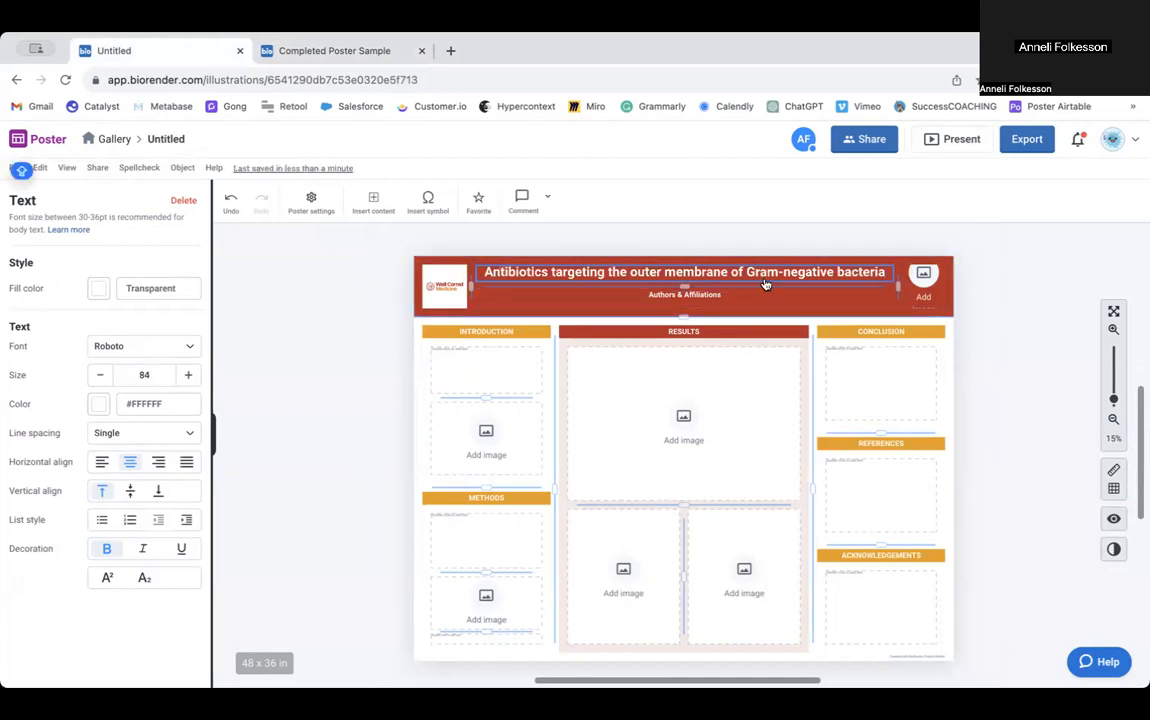
left_click(980, 398)
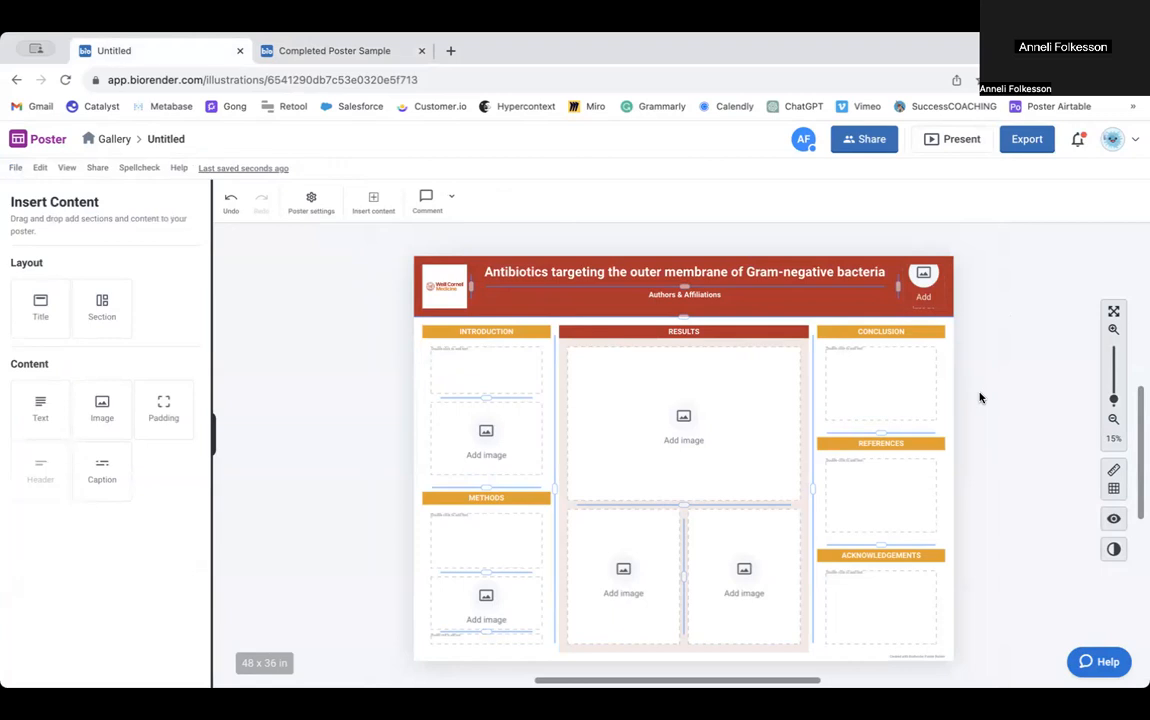
Shorten the large Results image placeholder slightly by raising the divider below it, and select the title banner's fill color code.
left_click_drag(684, 506, 684, 491)
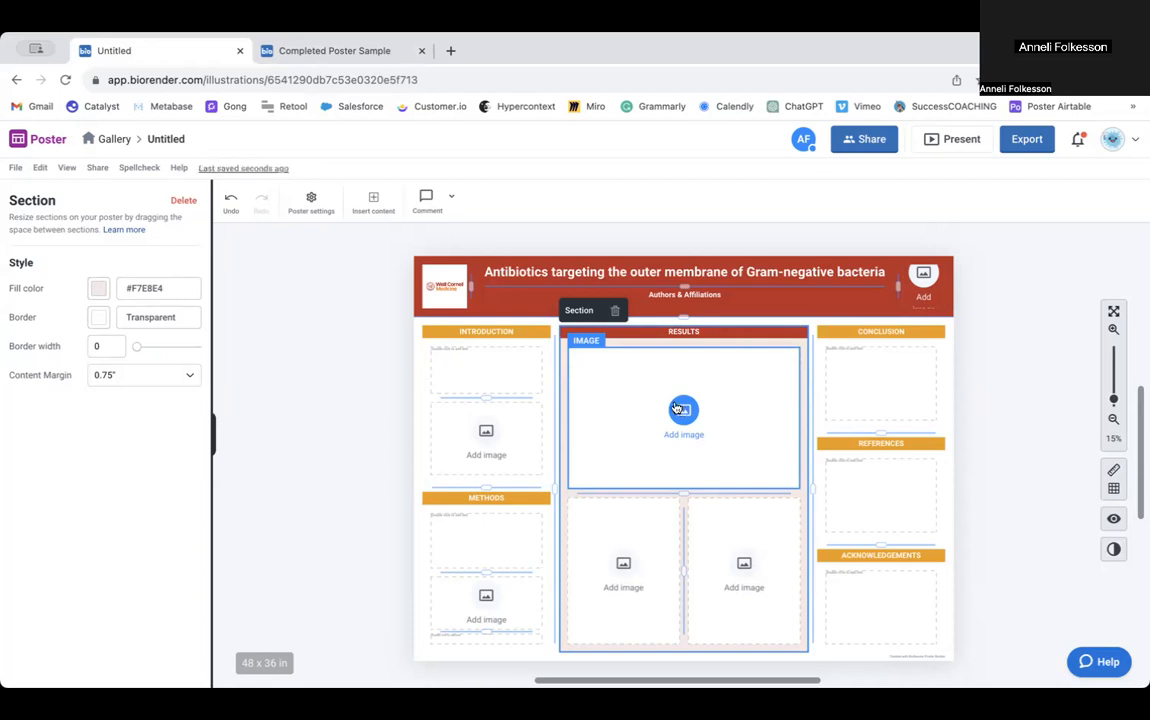
left_click(478, 266)
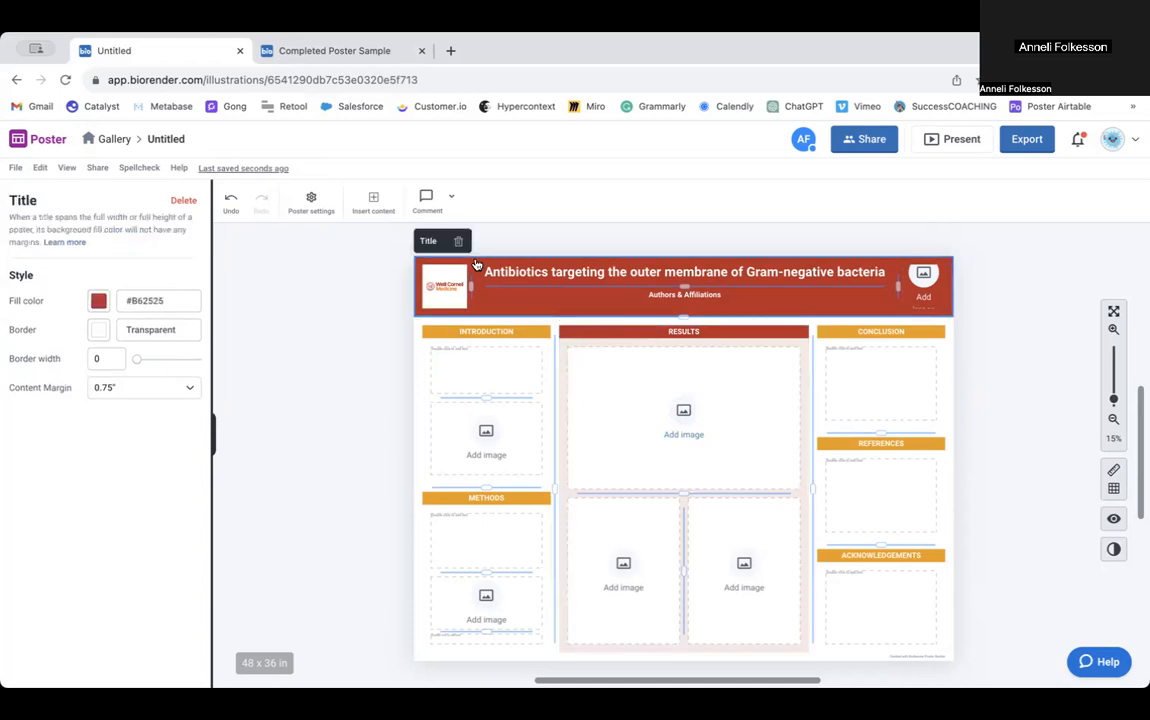
left_click(121, 301)
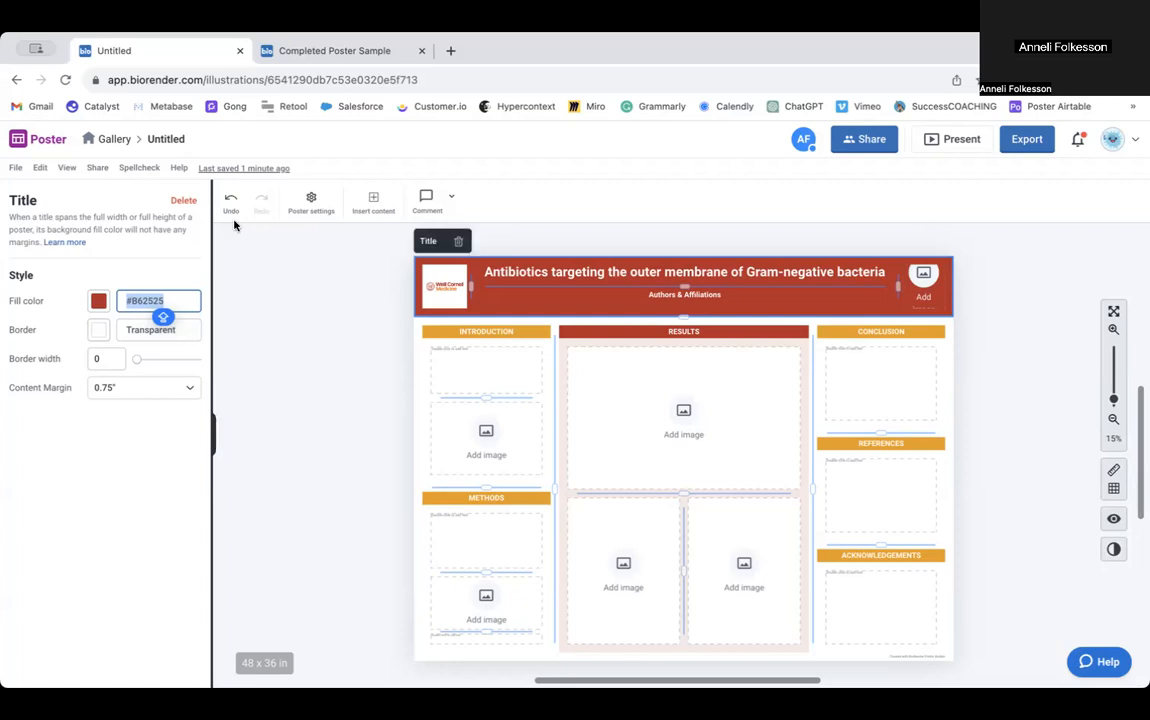
left_click(312, 53)
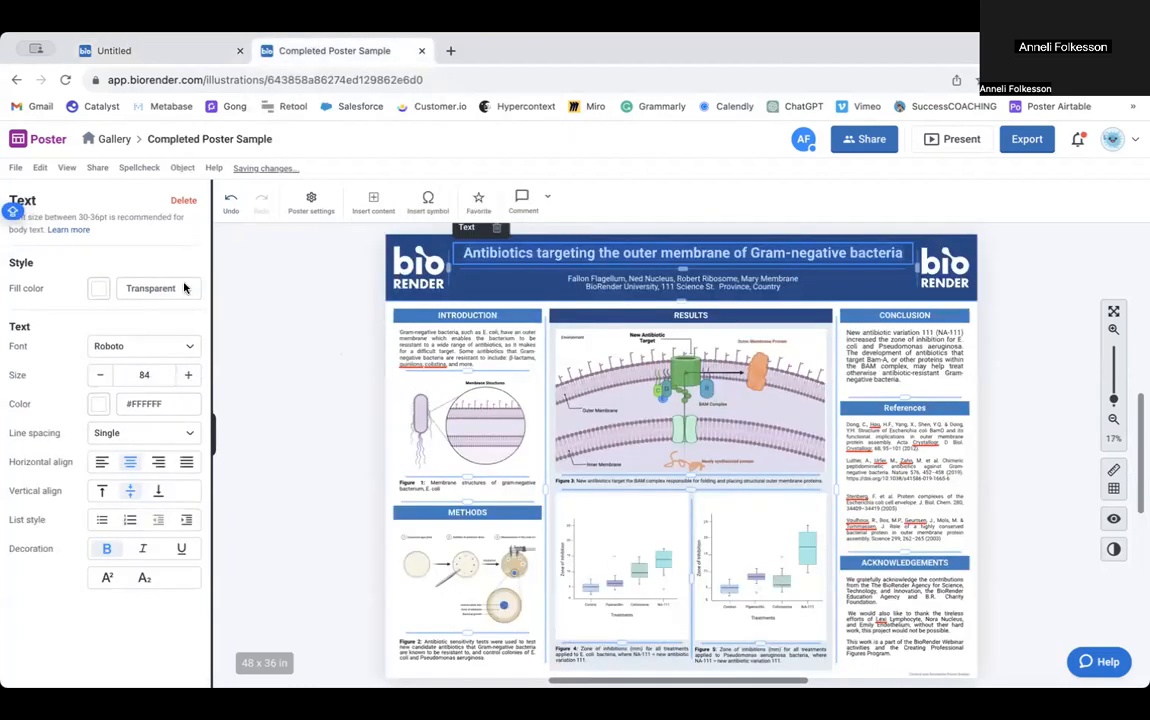
left_click(99, 142)
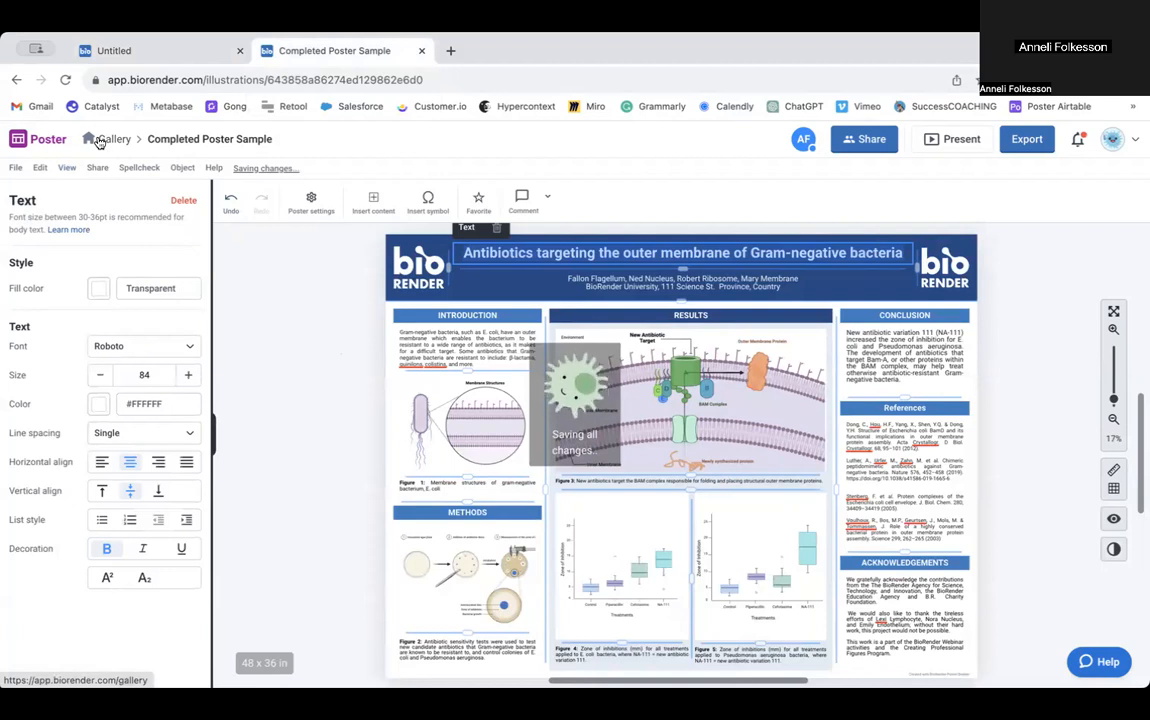
left_click(166, 51)
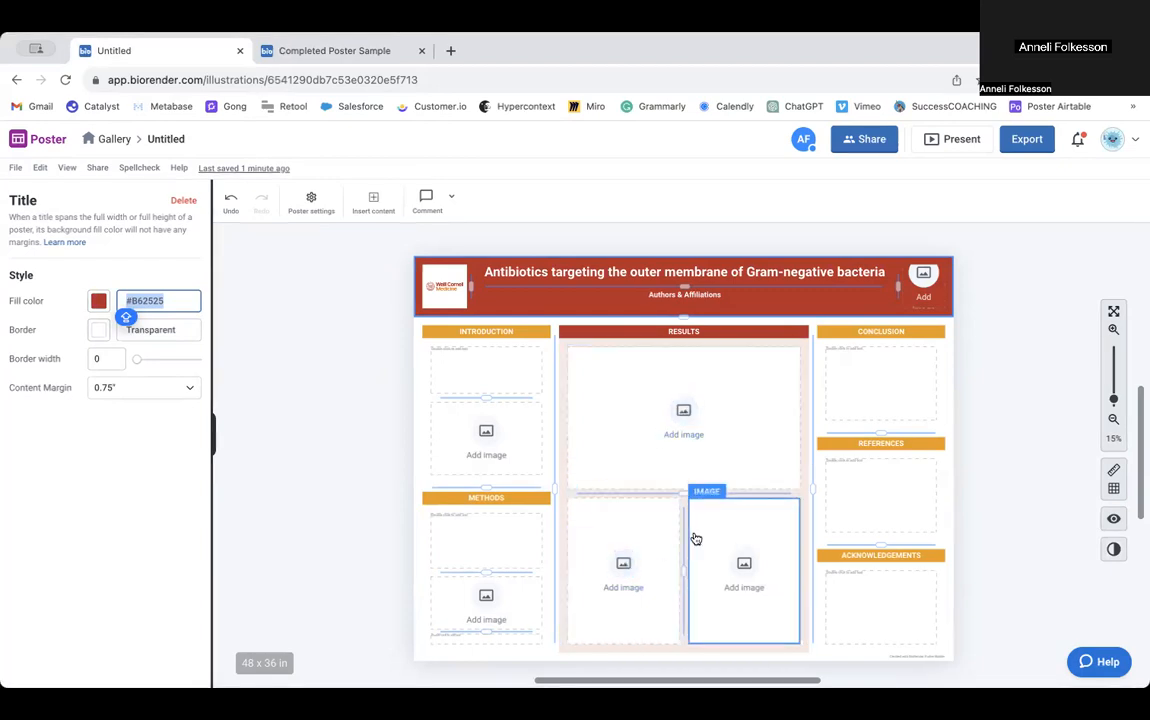
left_click(373, 201)
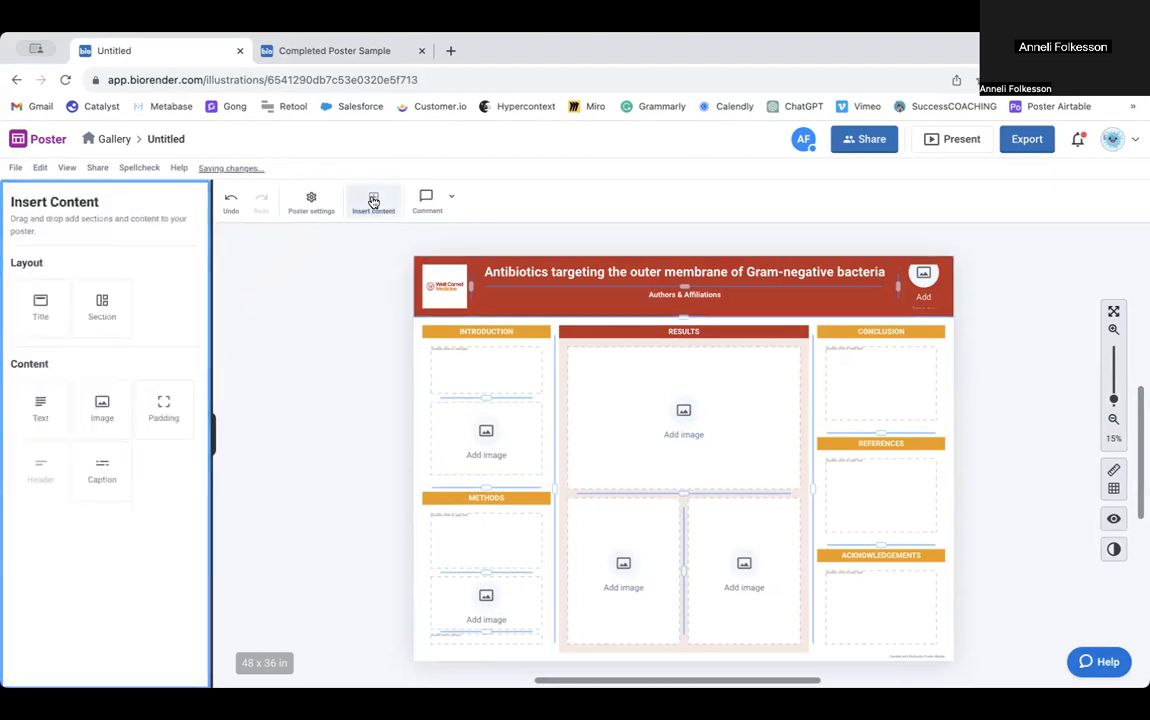
left_click(100, 418)
left_click_drag(95, 410, 440, 560)
left_click(485, 593)
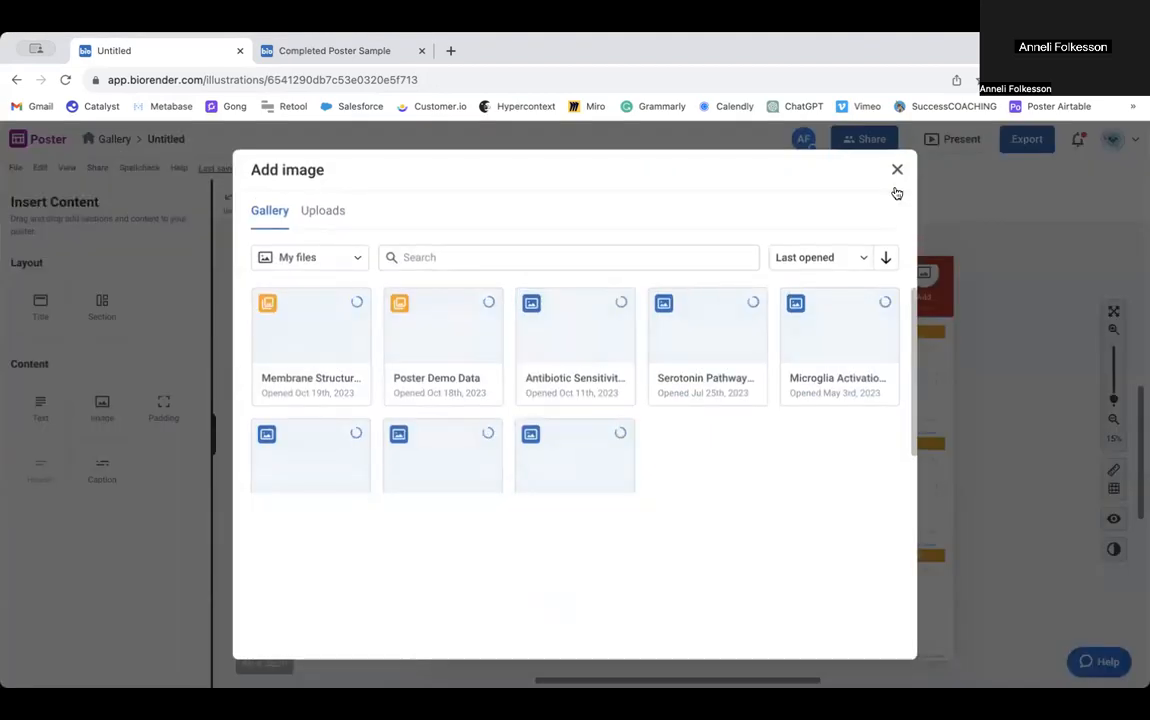
key("Escape")
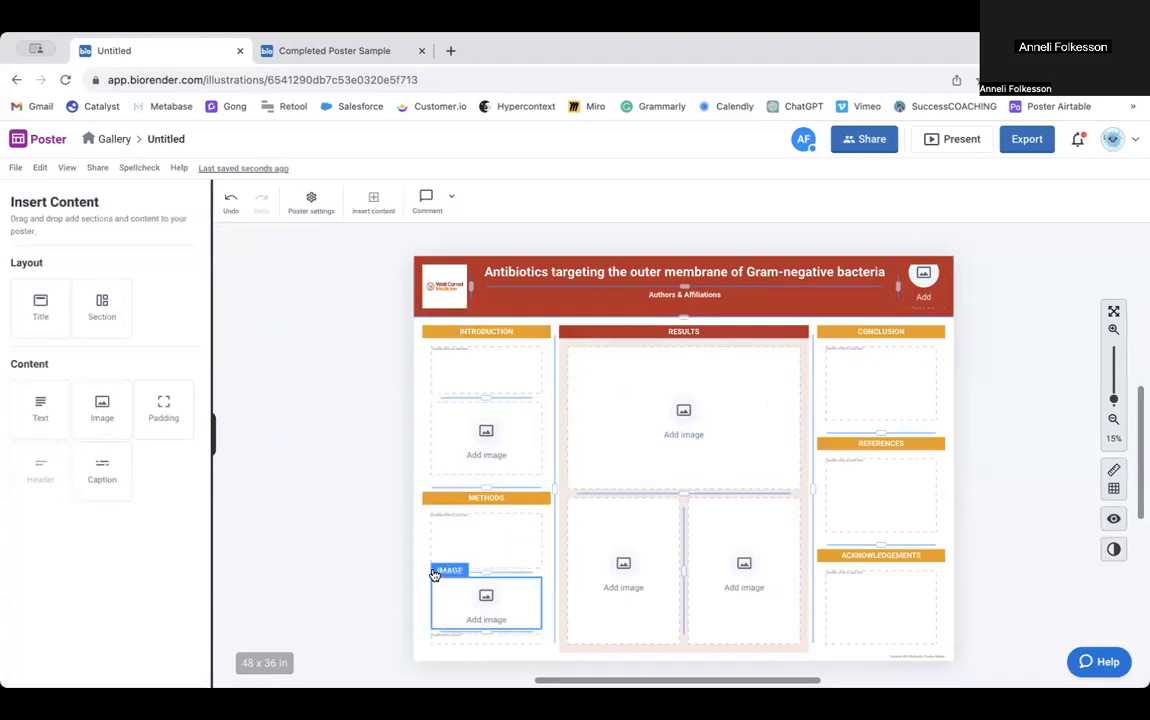
Delete the image placeholder and its caption from the Methods section, and insert a new image placeholder beneath the Methods text.
left_click(440, 588)
left_click(482, 562)
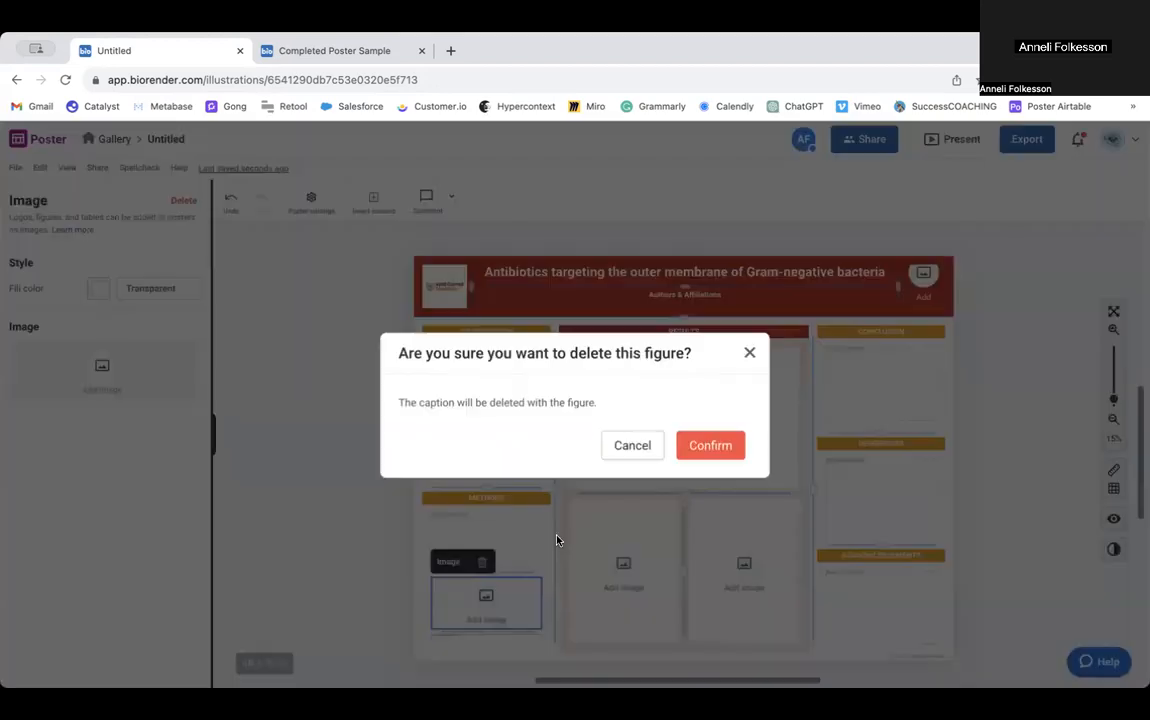
left_click(712, 446)
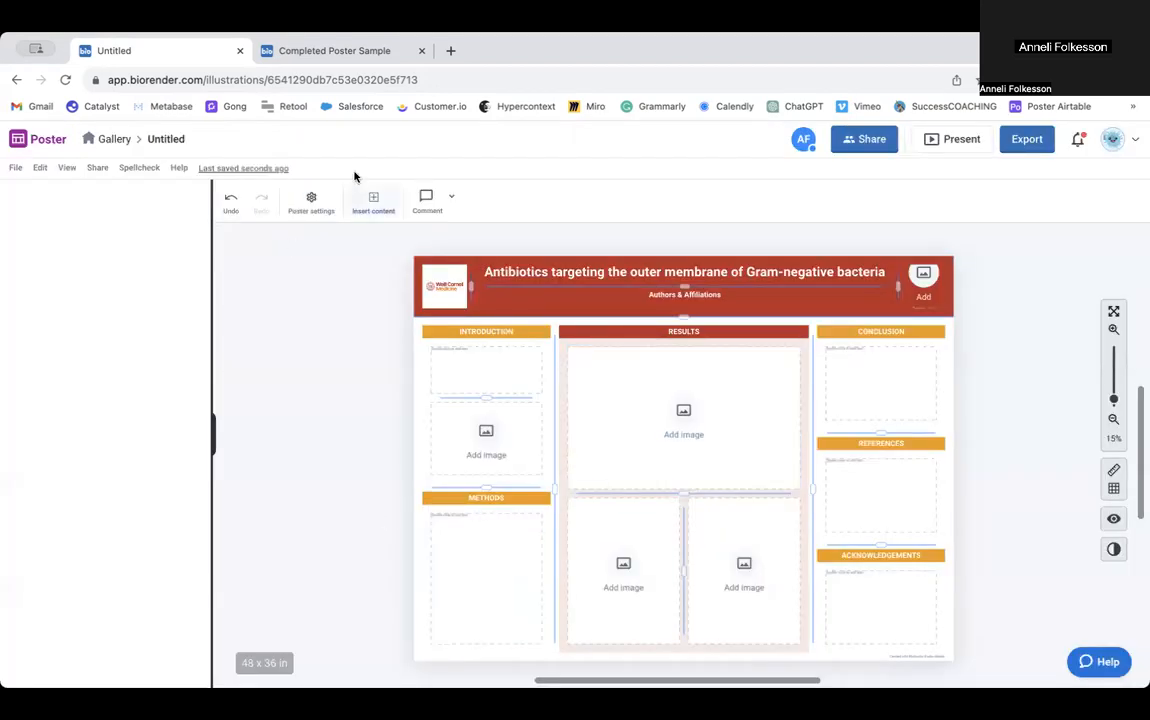
left_click(372, 200)
left_click_drag(101, 405, 478, 608)
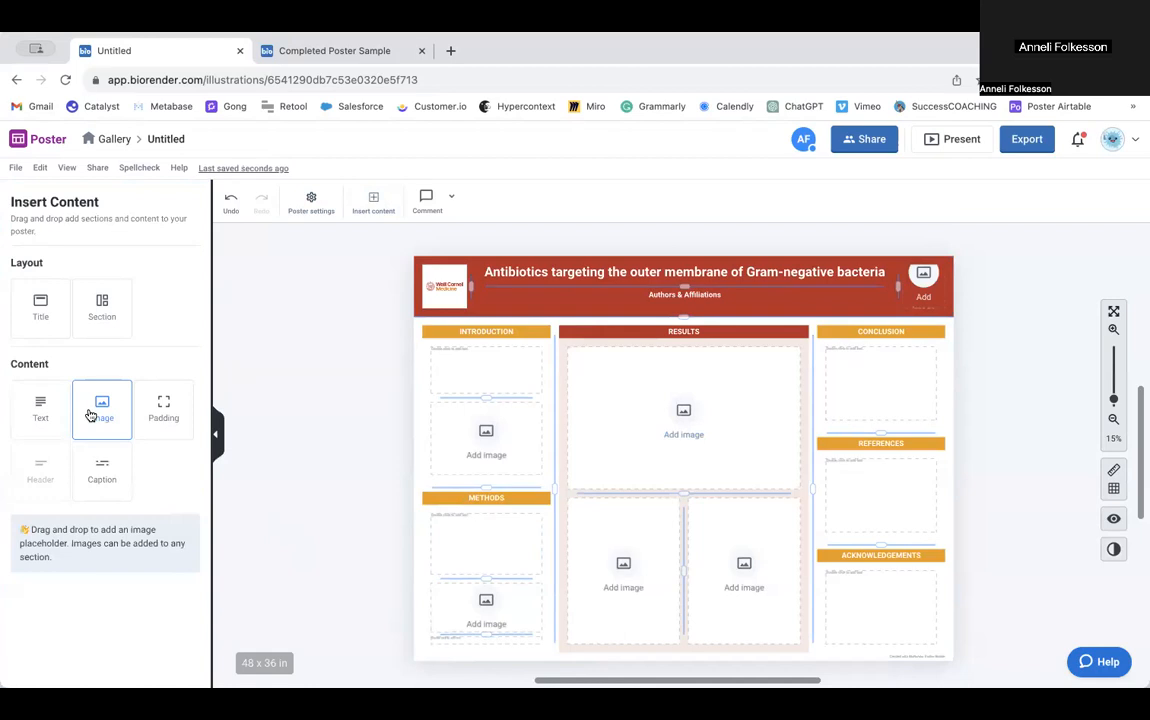
Try to choose a slide from the Membrane Structures gallery file for the large Results placeholder, and reload the poster page.
left_click(684, 410)
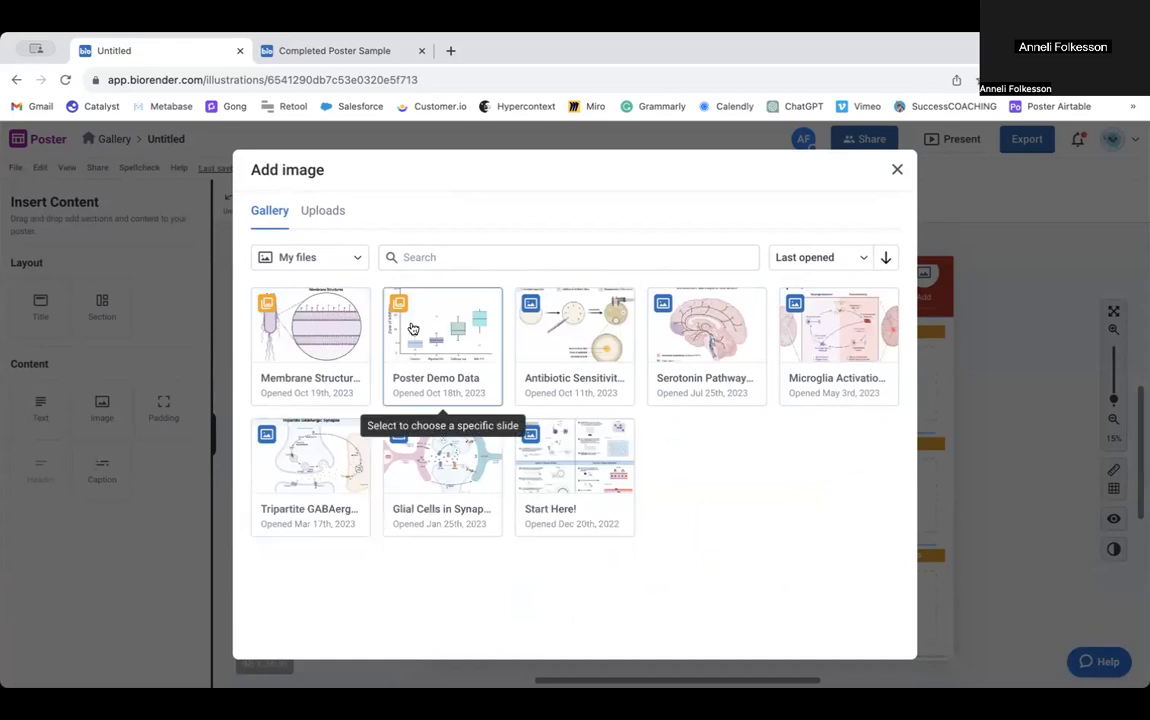
left_click(316, 320)
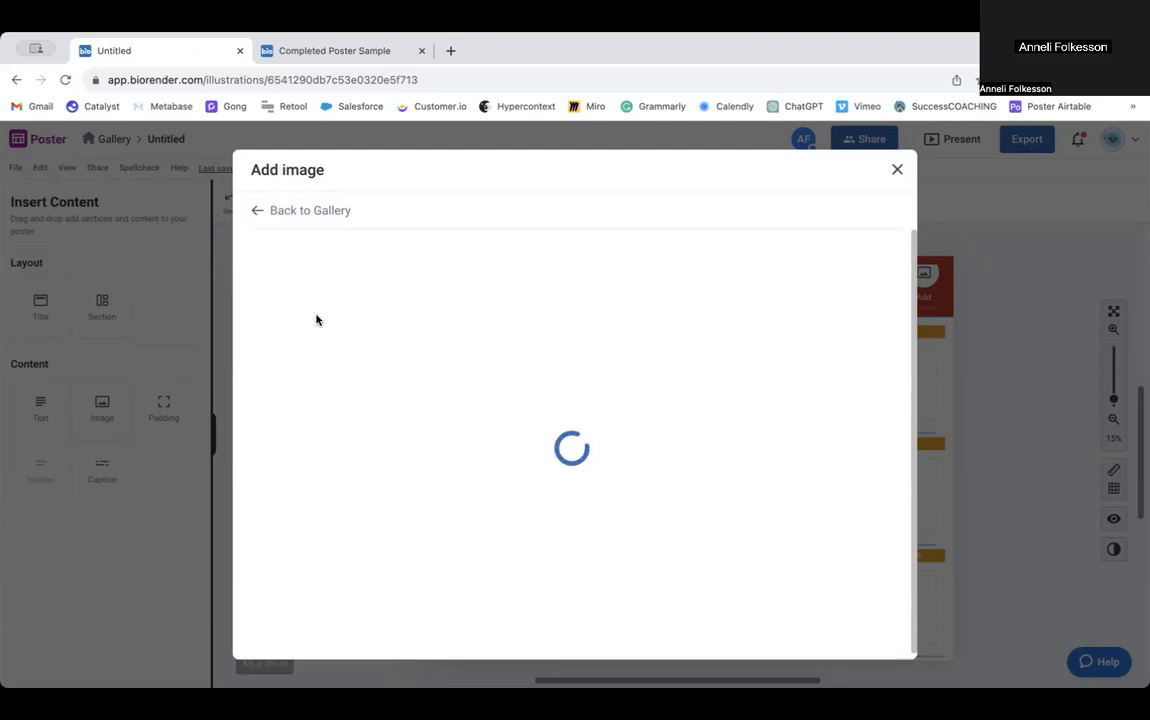
left_click(309, 214)
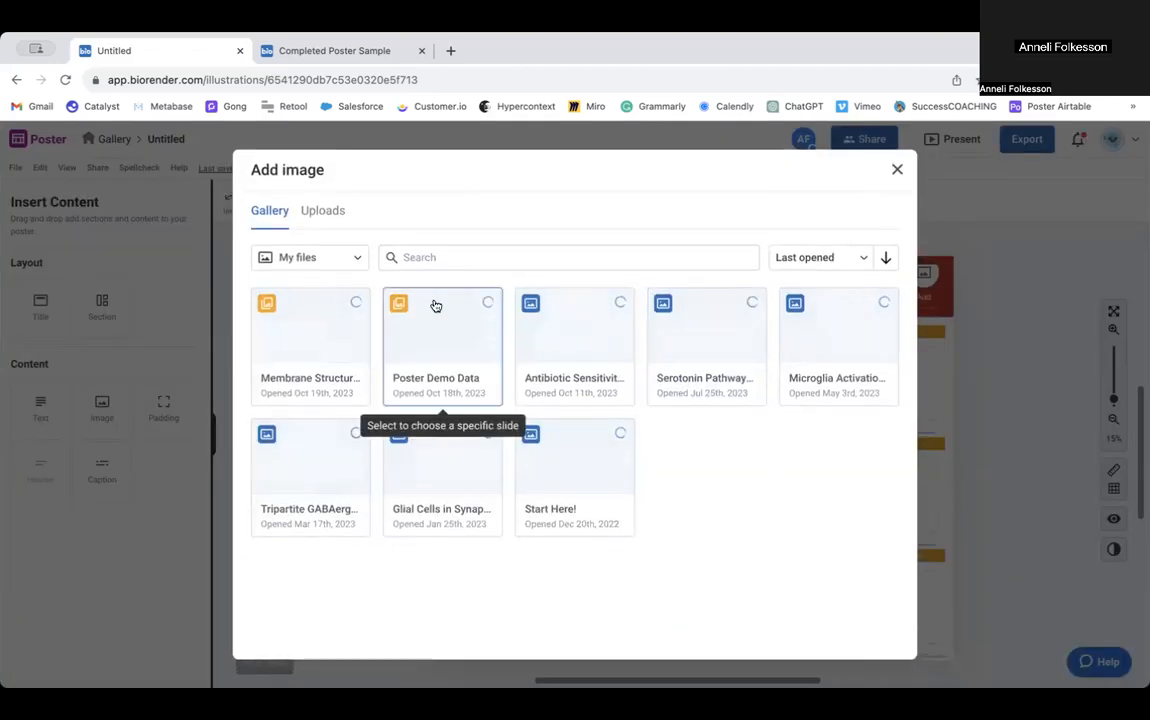
left_click(334, 321)
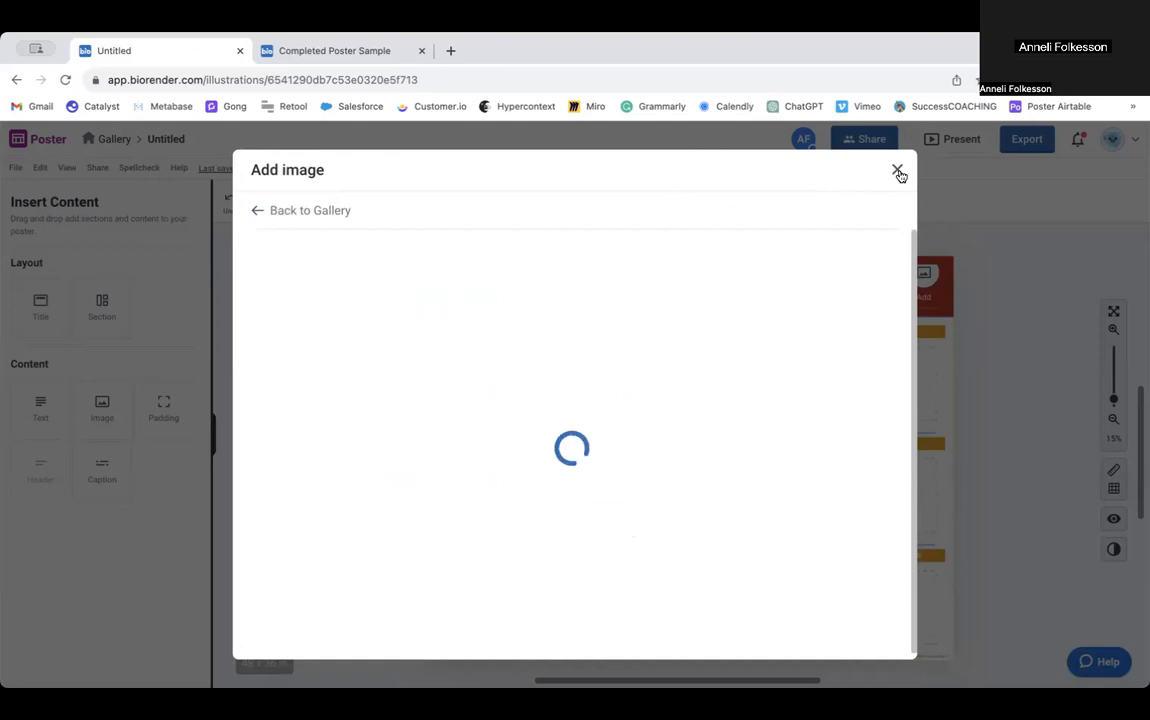
left_click(65, 79)
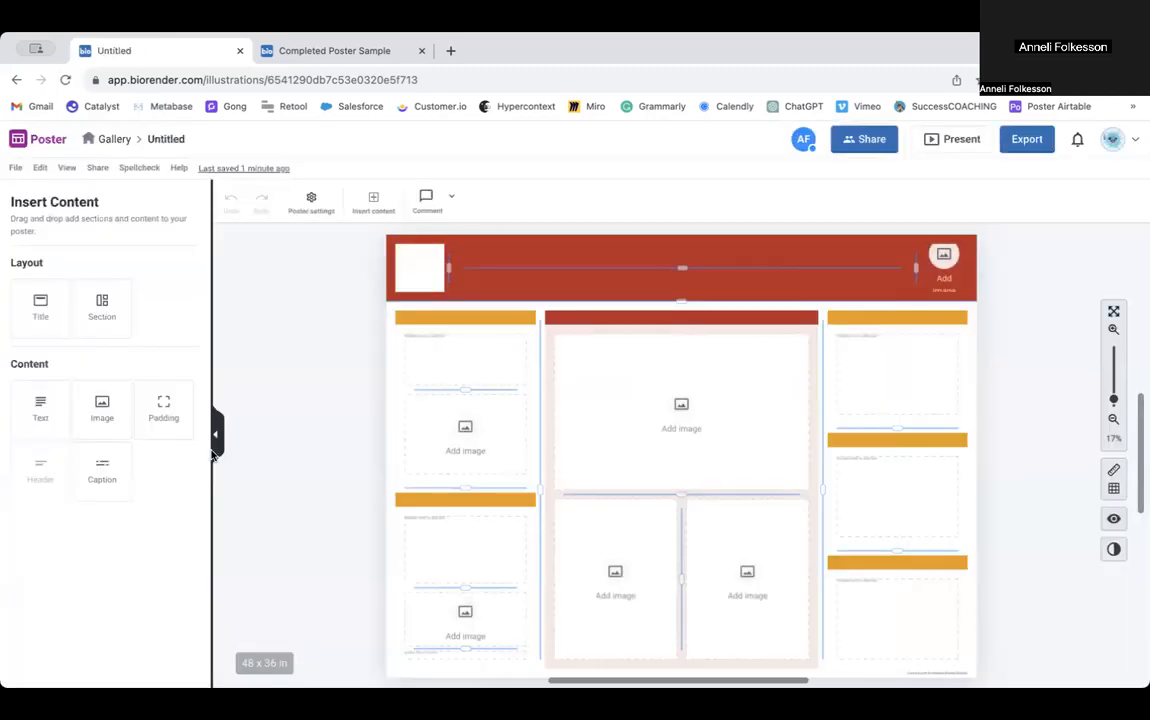
Retry the Membrane Structures file for the large Results placeholder, browse the uploaded images instead, and leave without inserting one.
left_click(683, 403)
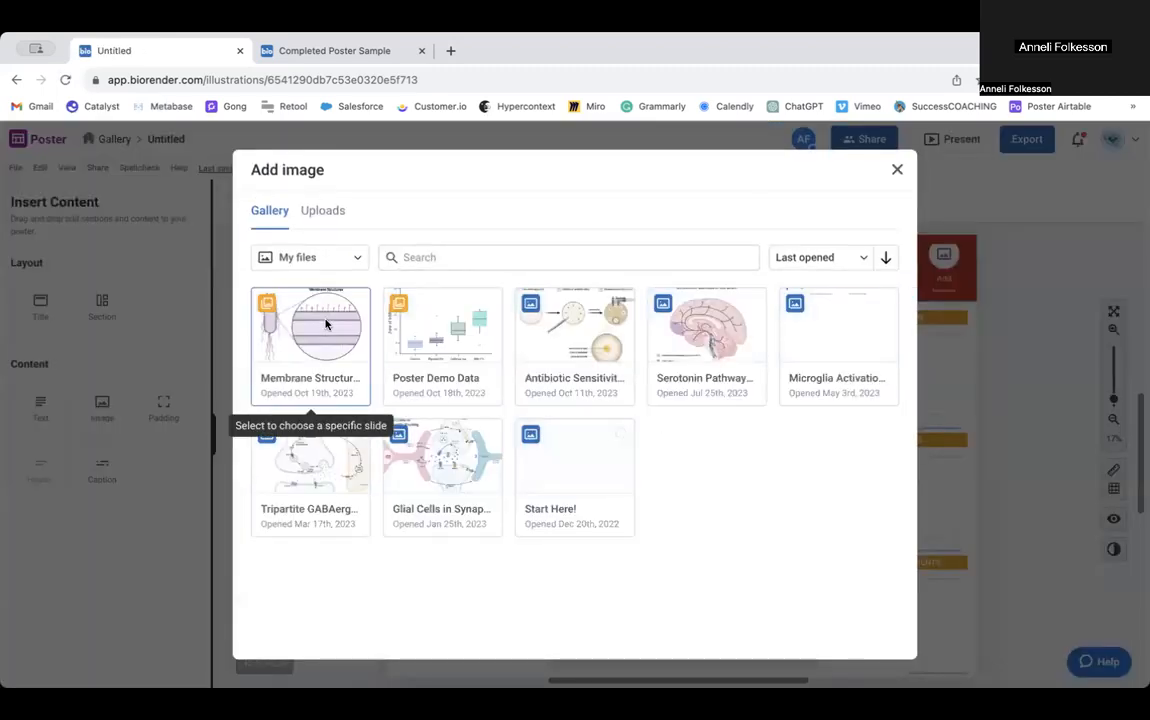
left_click(325, 324)
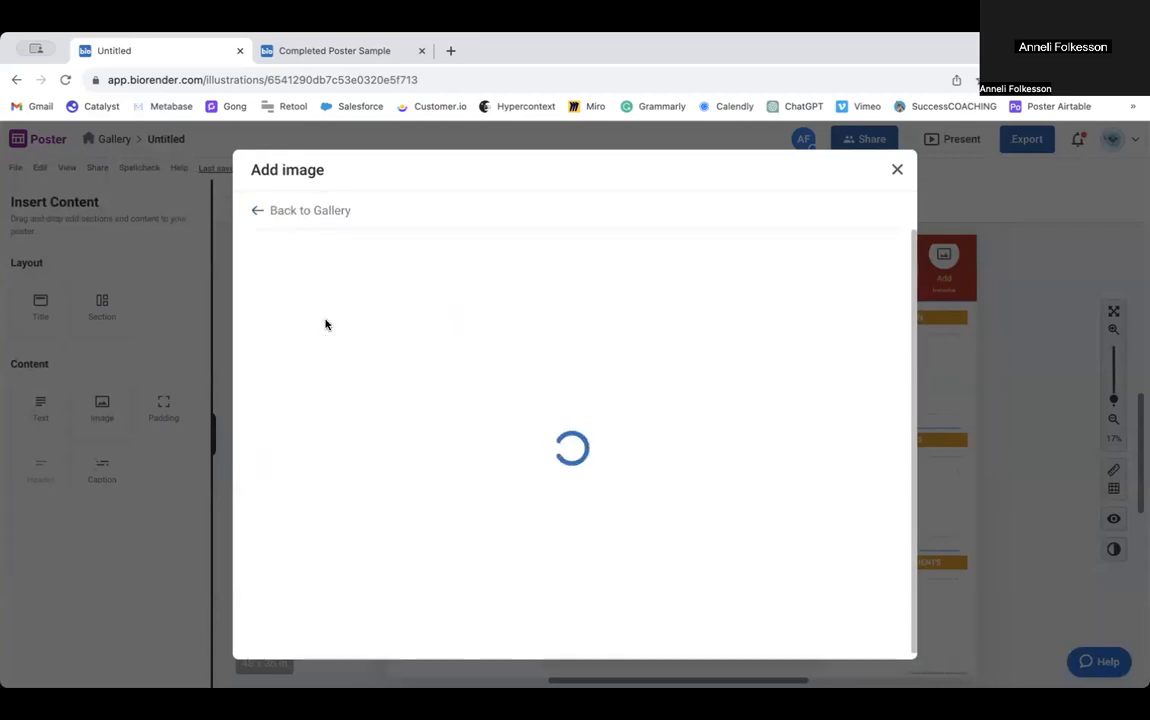
left_click(322, 212)
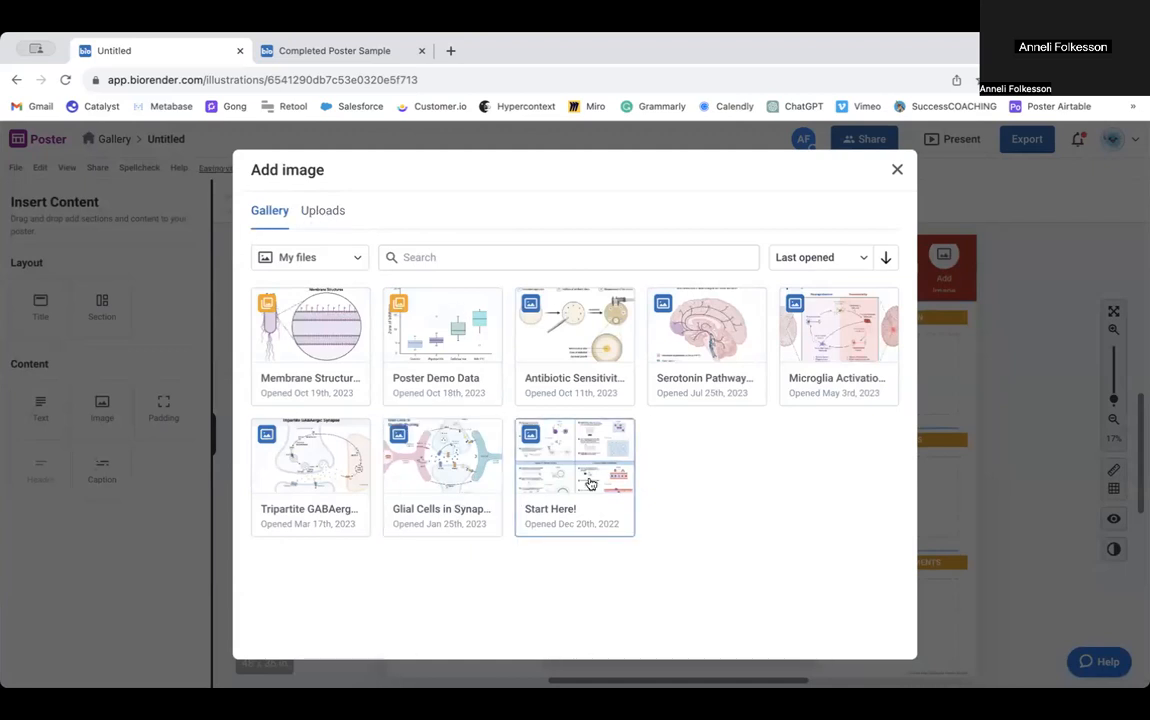
left_click(329, 212)
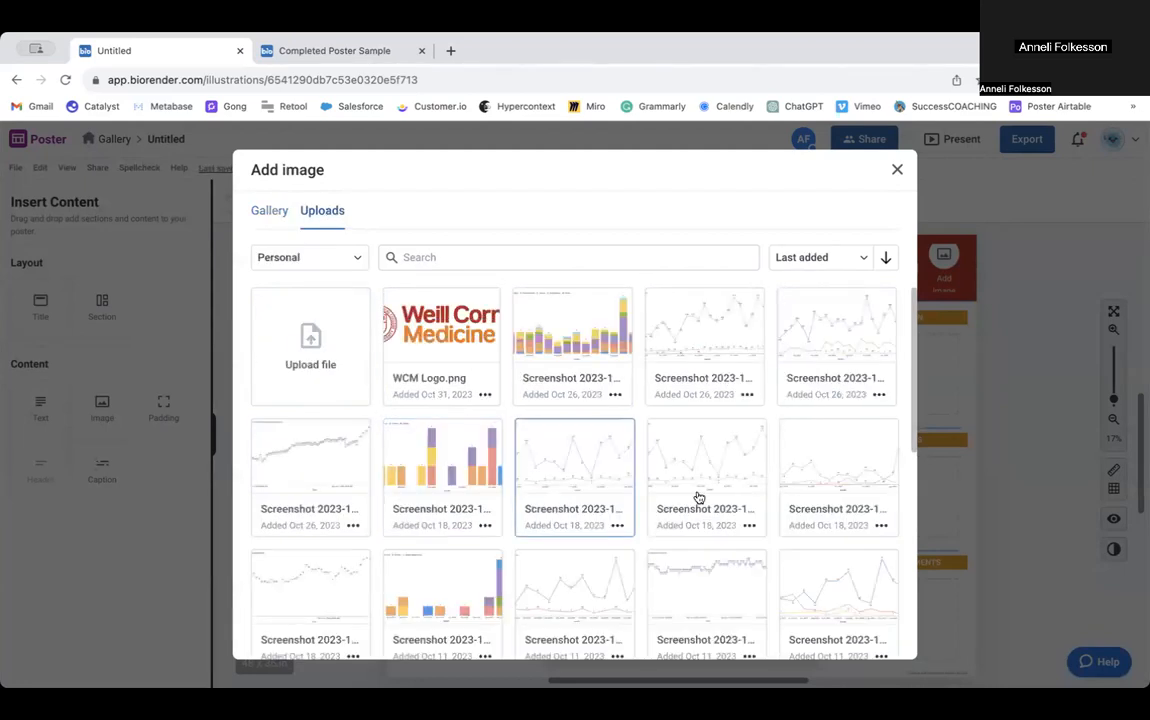
scroll(695, 480, "down", 1)
scroll(675, 625, "down", 4)
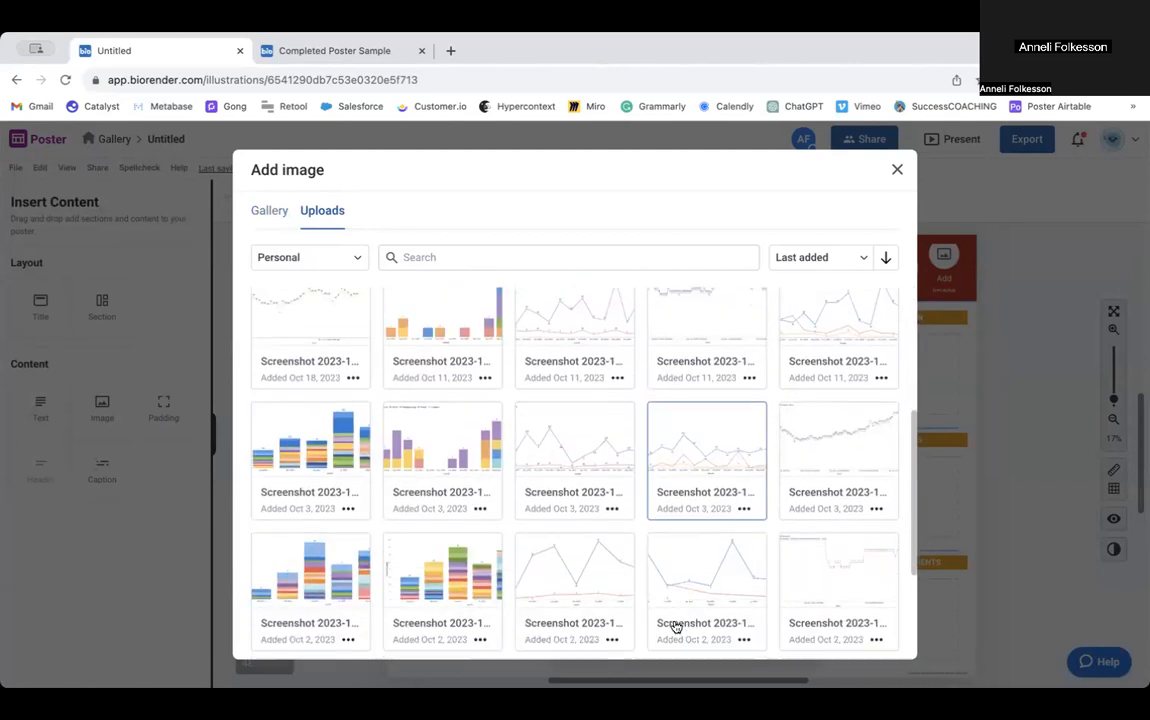
scroll(675, 625, "down", 2)
scroll(675, 625, "up", 10)
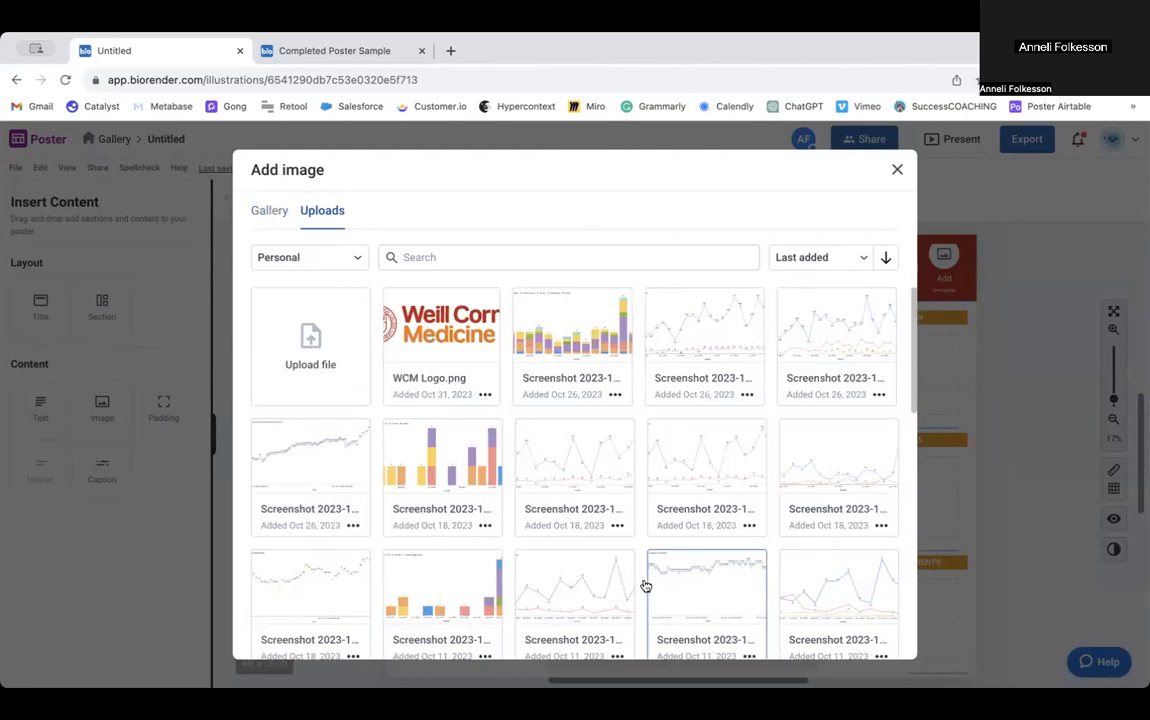
left_click(897, 170)
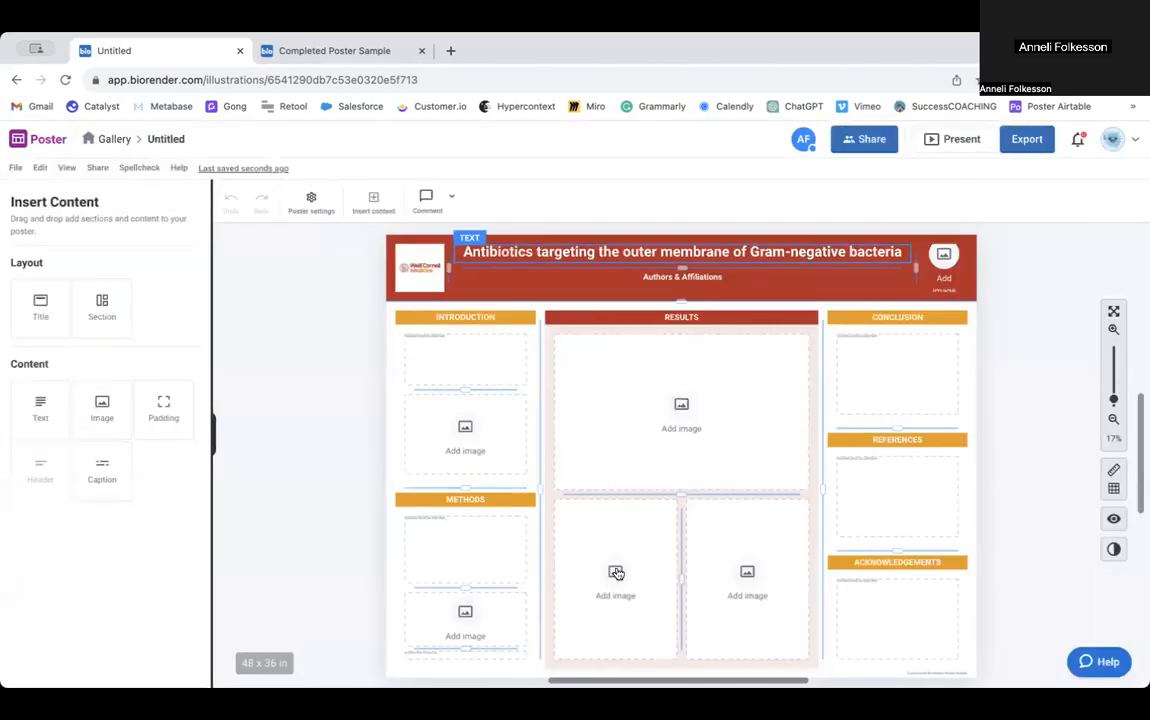
Insert the uploaded bar chart screenshot added Oct 18, 2023 into the lower-left image placeholder of the Results section.
left_click(606, 555)
left_click(323, 211)
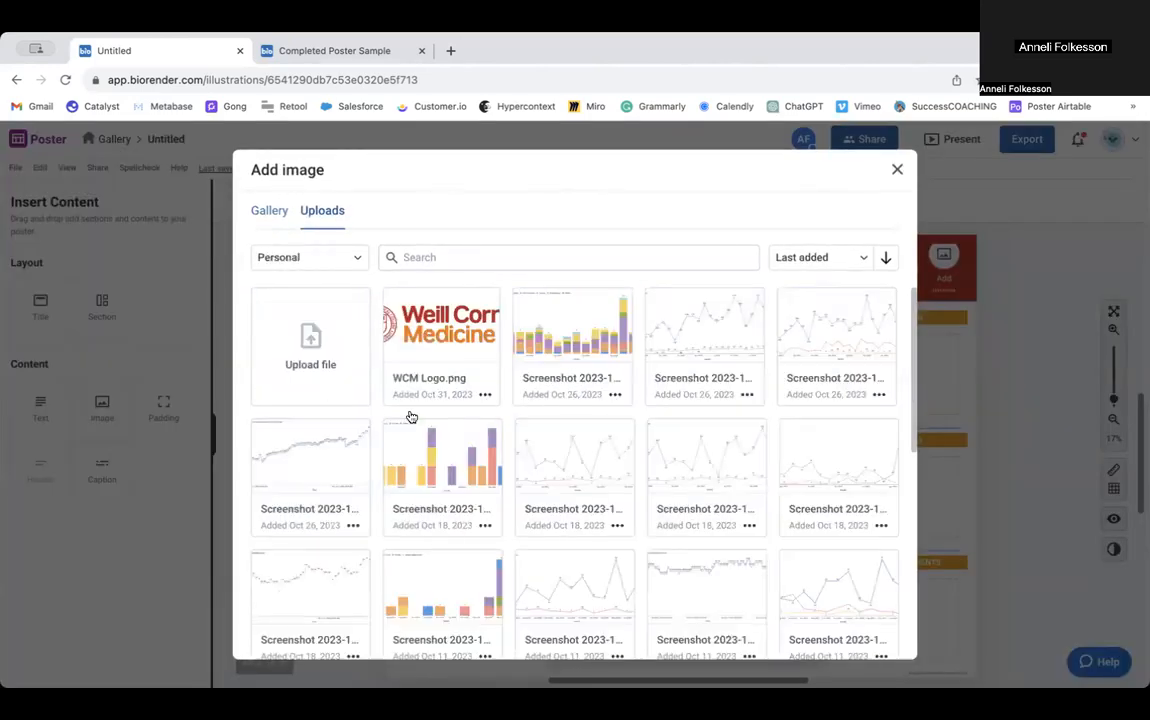
left_click(432, 445)
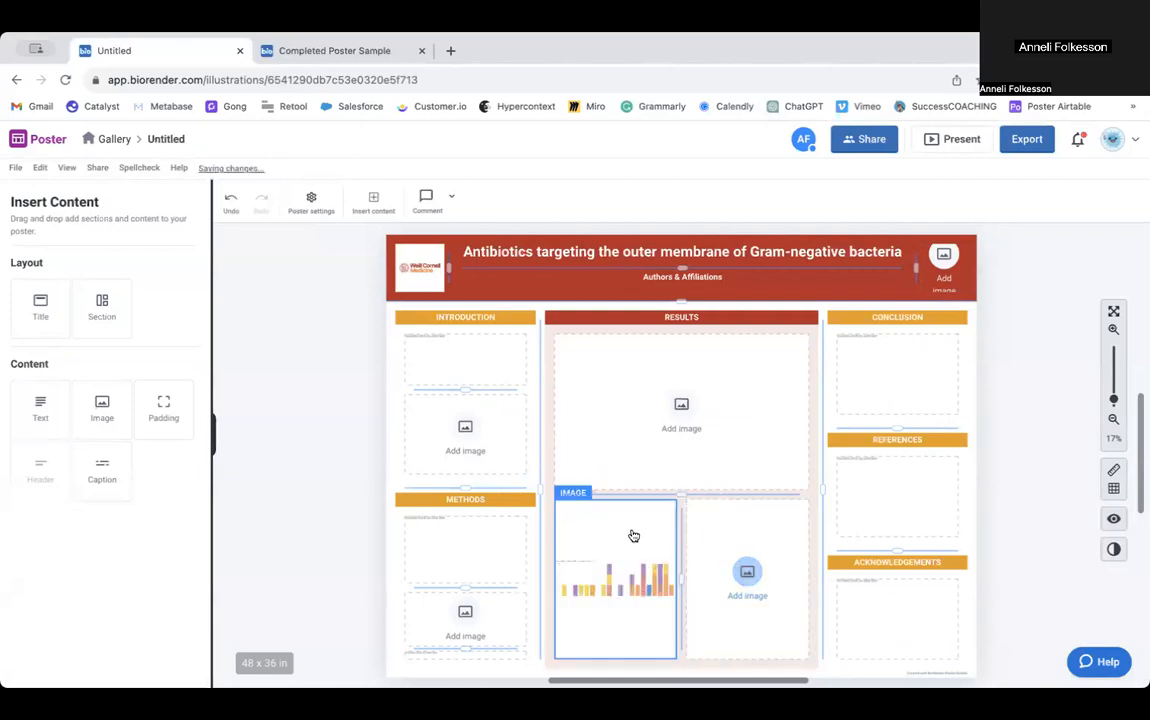
Delete the empty image placeholder beside the bar chart in the Results section and select the chart.
left_click(750, 582)
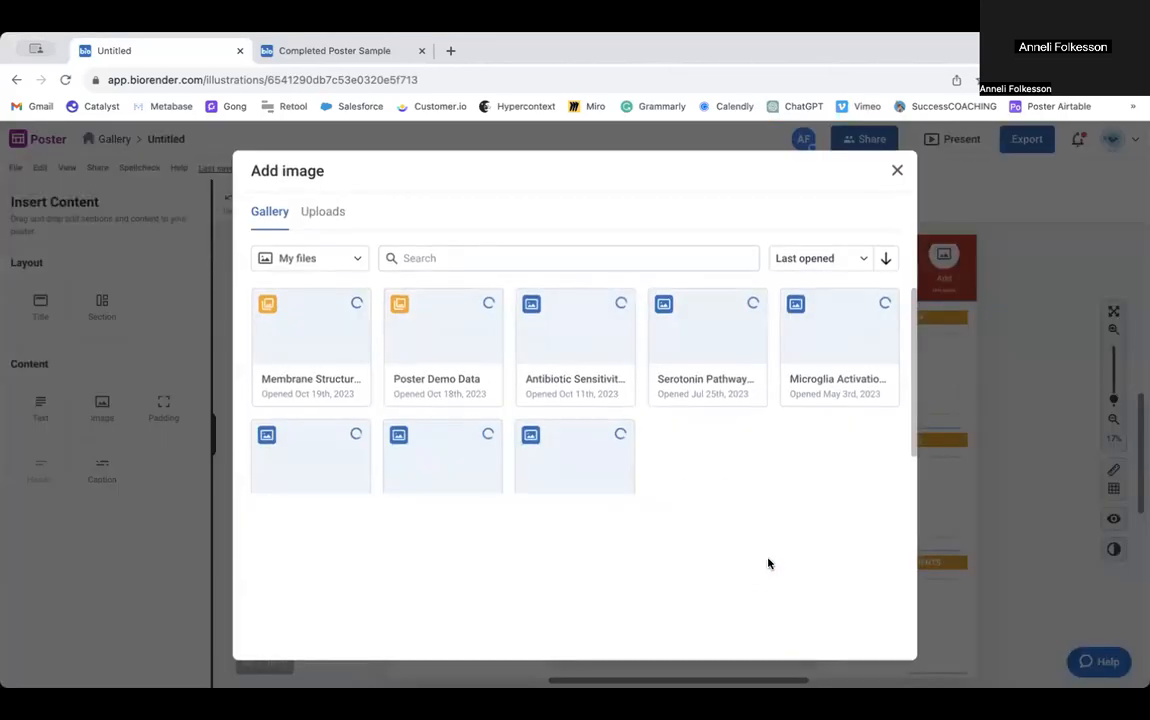
left_click(897, 172)
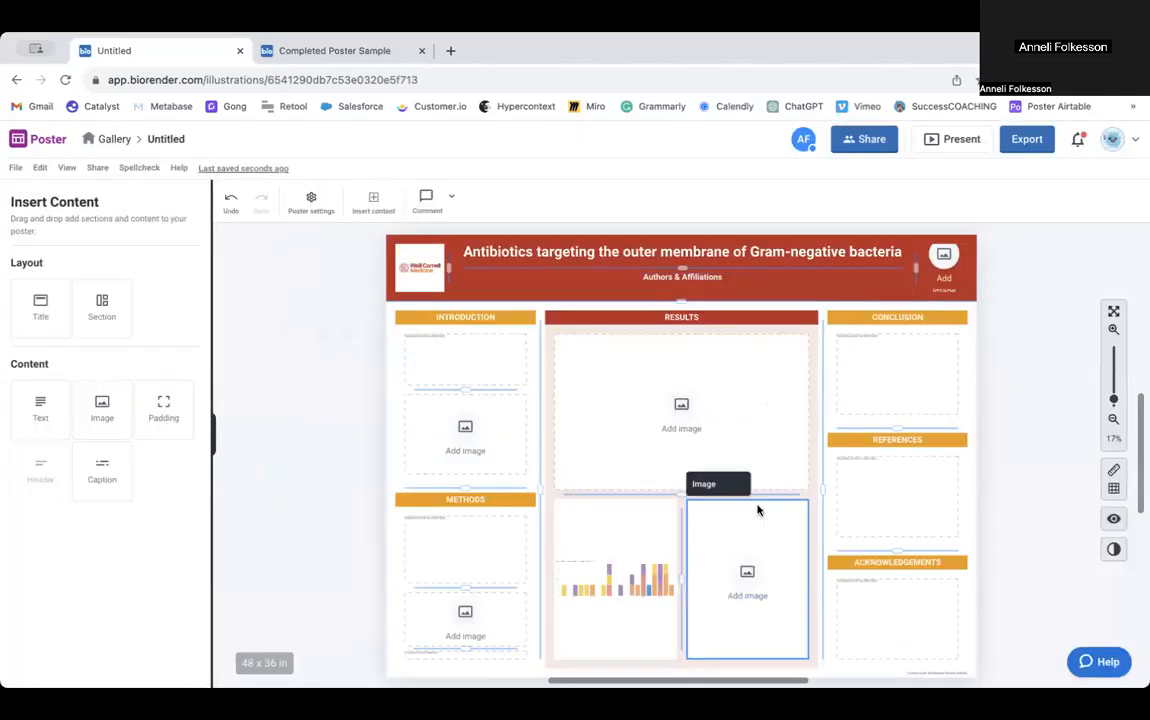
left_click(739, 486)
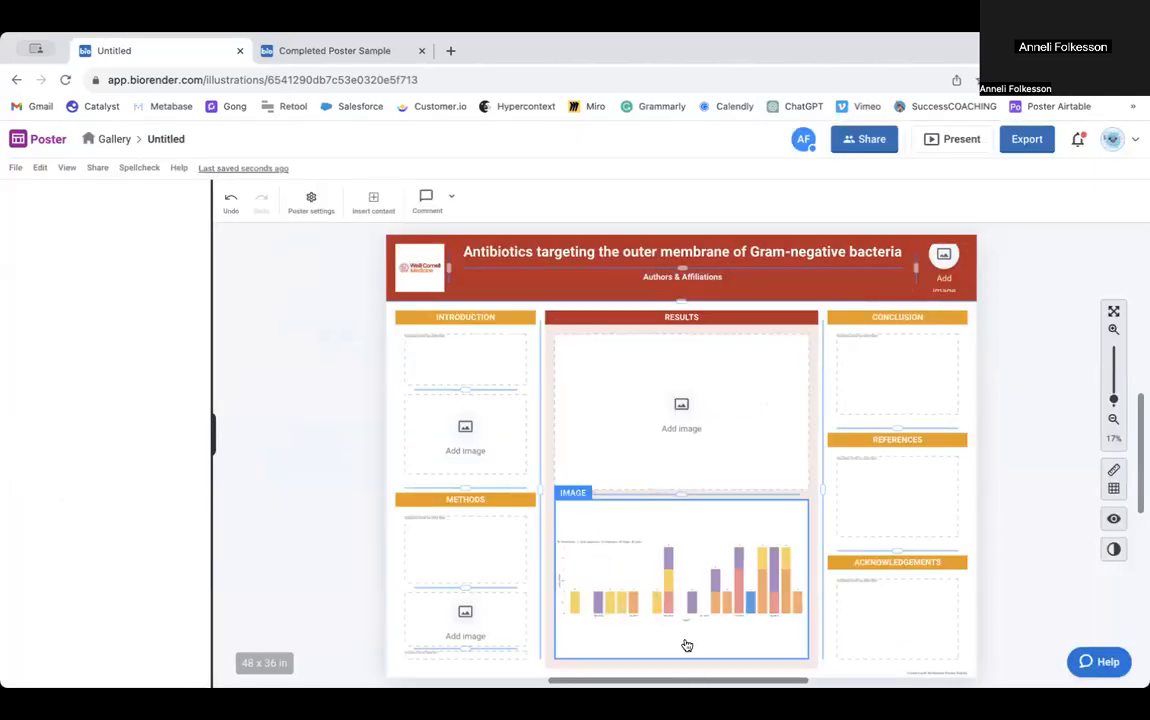
left_click(683, 571)
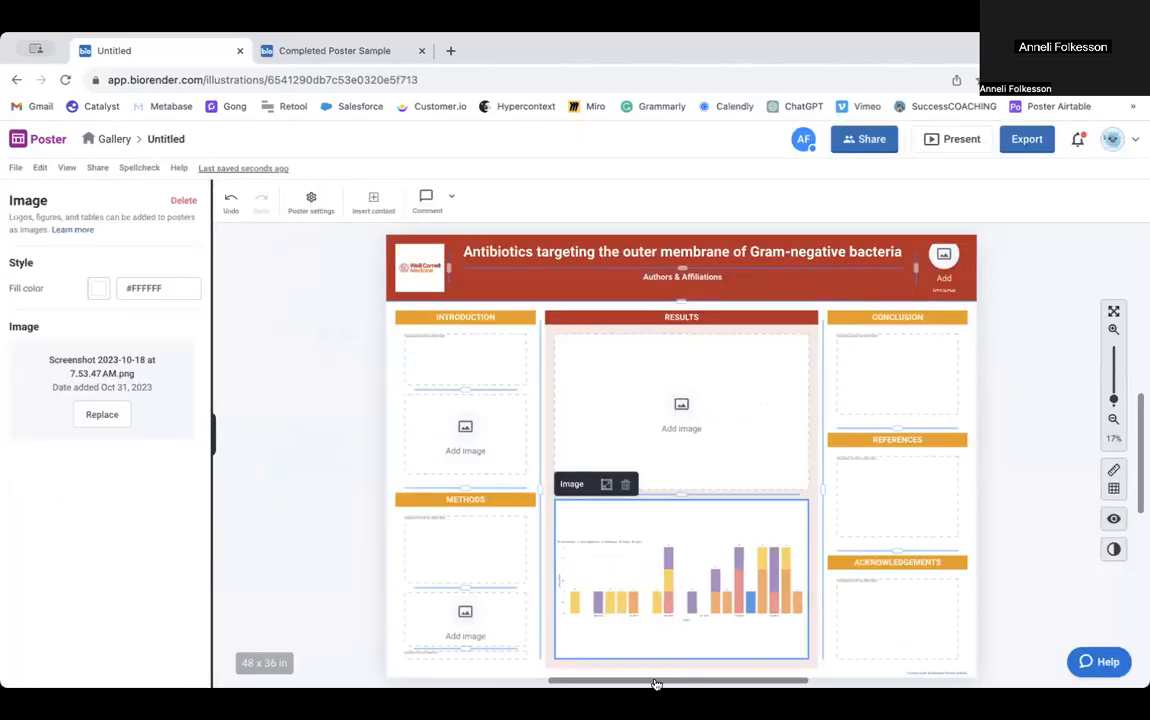
Enlarge the large Results image placeholder by lowering the divider beneath it, and fill it with the Antibiotic Sensitivity Test gallery illustration.
left_click_drag(680, 495, 681, 536)
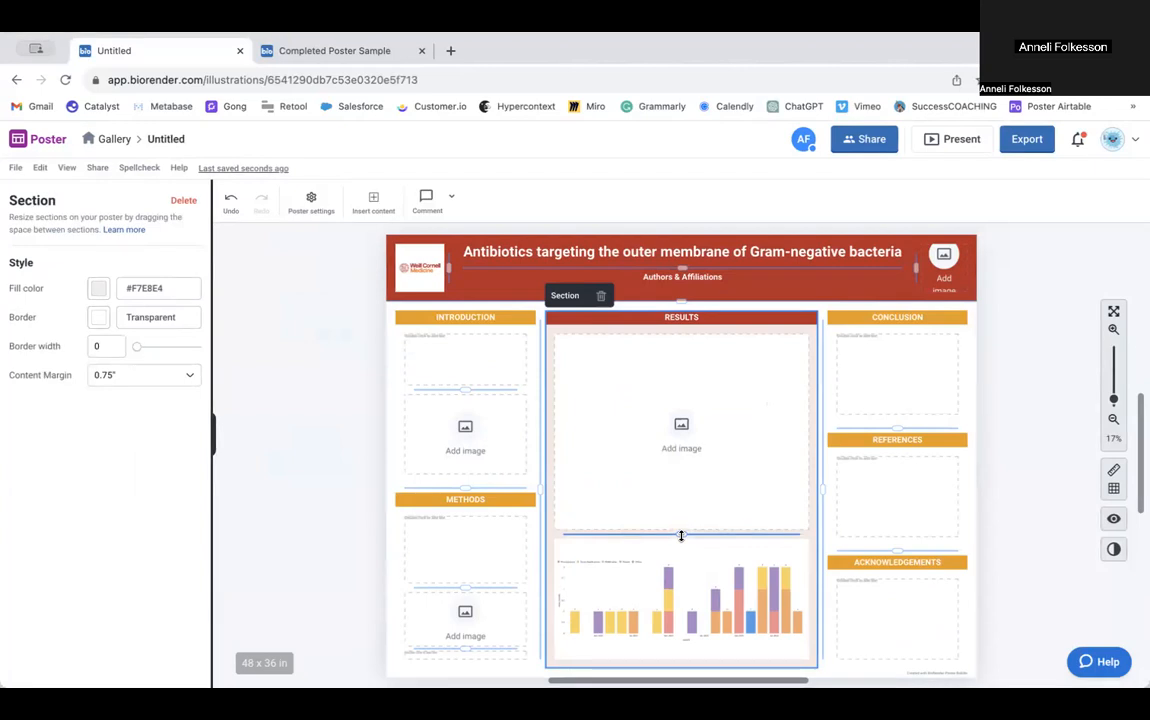
left_click(683, 423)
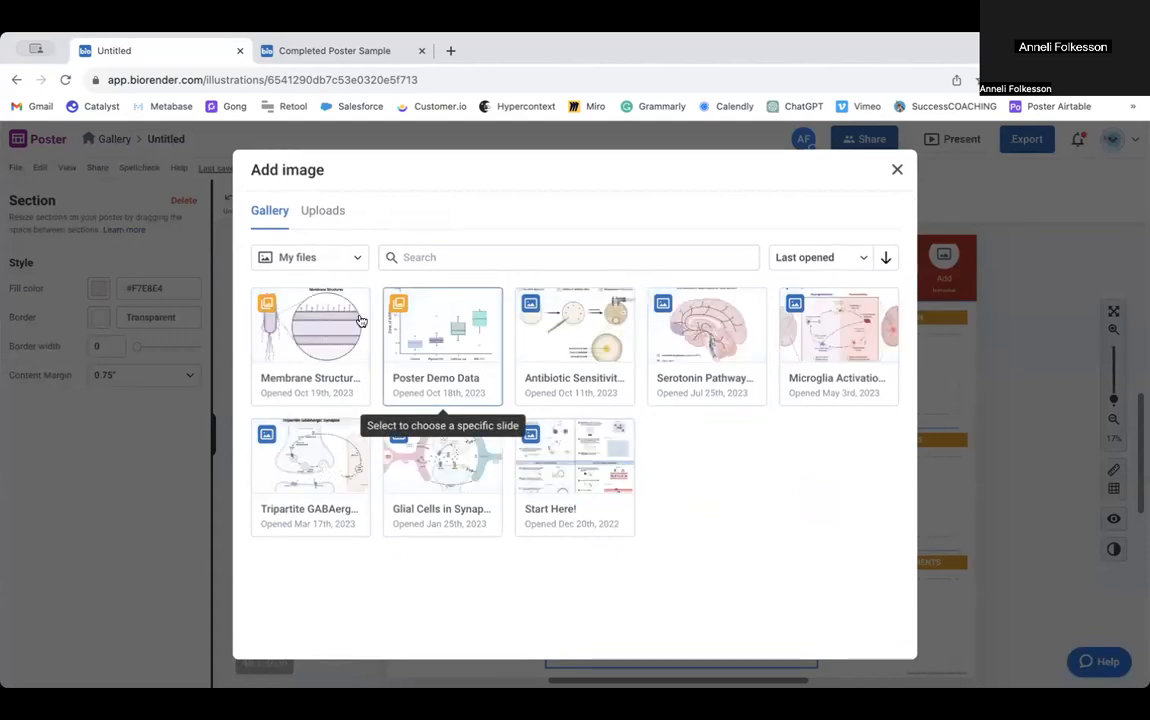
left_click(590, 342)
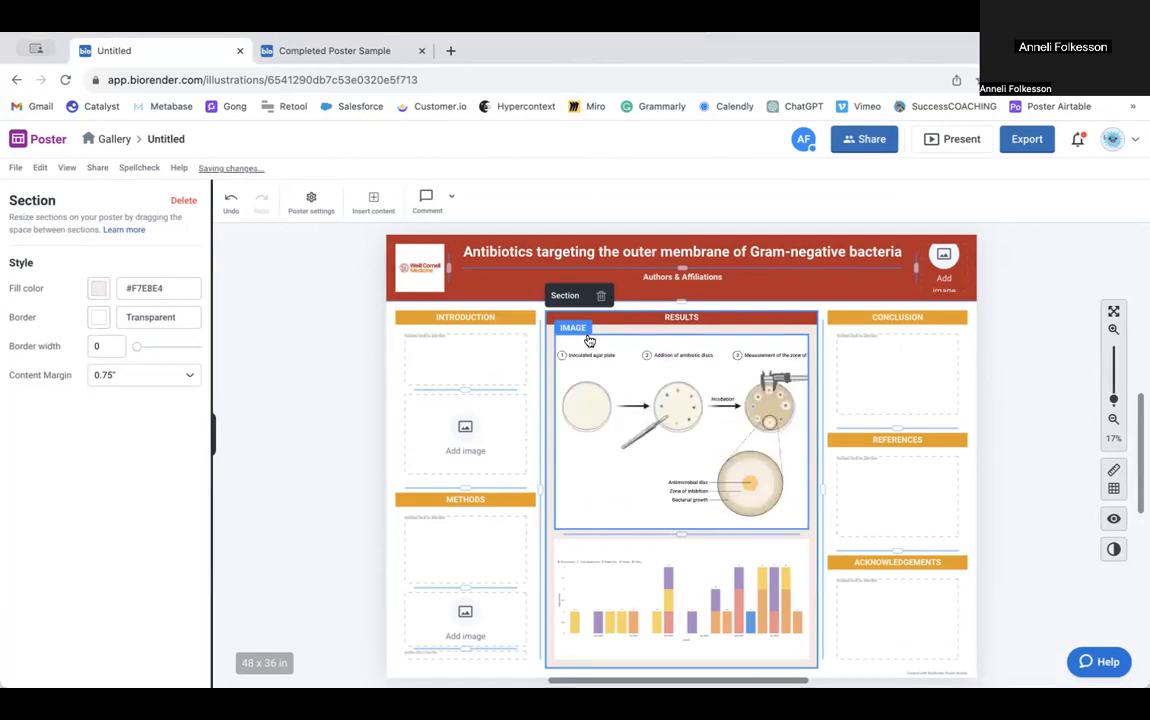
Scale the Antibiotic Sensitivity Test figure down slightly and center it inside its frame, and open the illustration for editing.
left_click(703, 408)
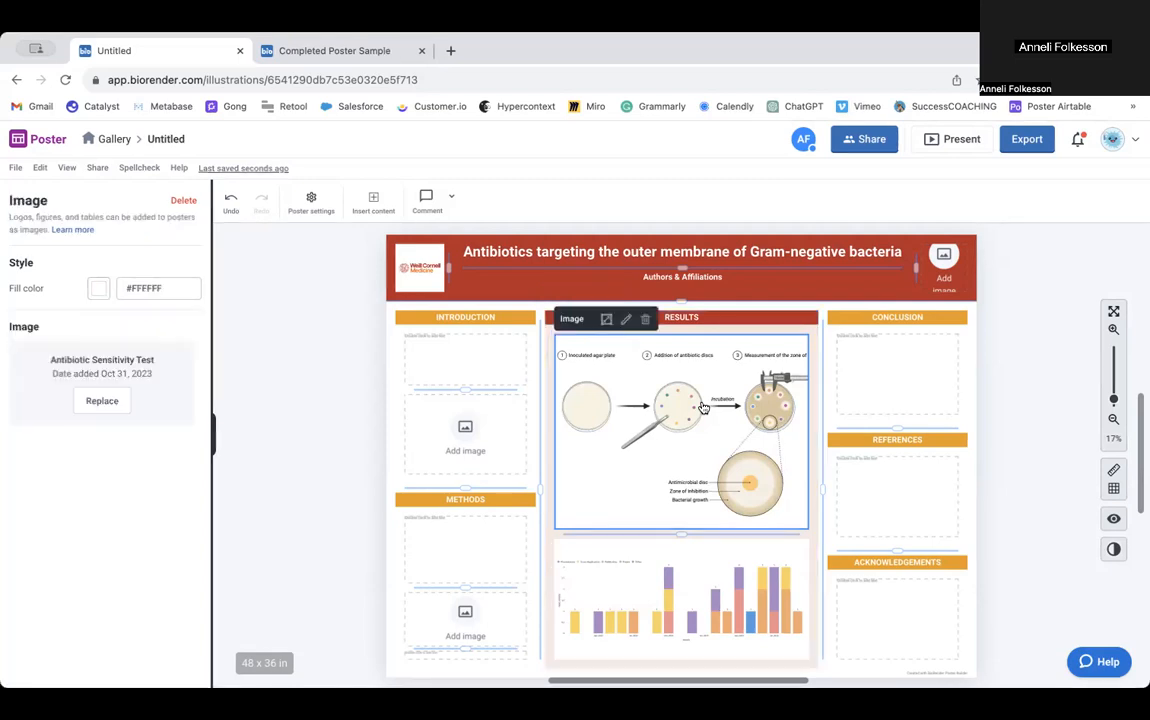
left_click(605, 318)
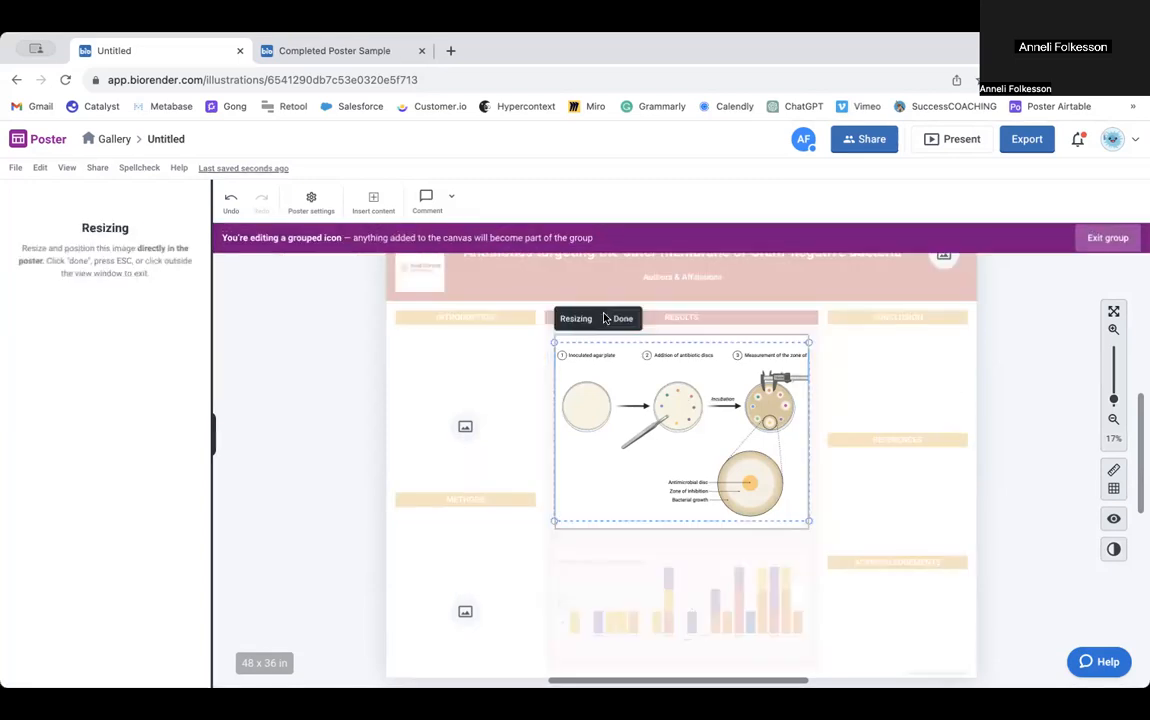
left_click_drag(553, 348, 577, 358)
mouse_move(762, 390)
left_mouse_down()
mouse_move(748, 392)
mouse_move(771, 412)
left_mouse_up()
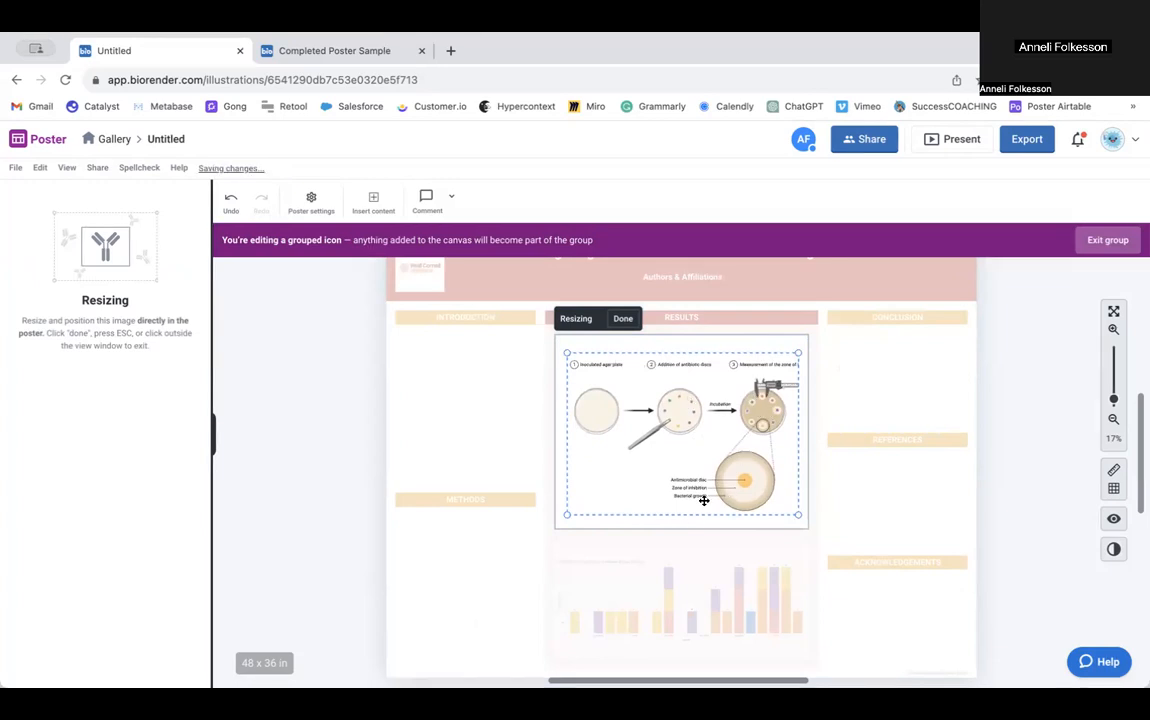
left_click(624, 319)
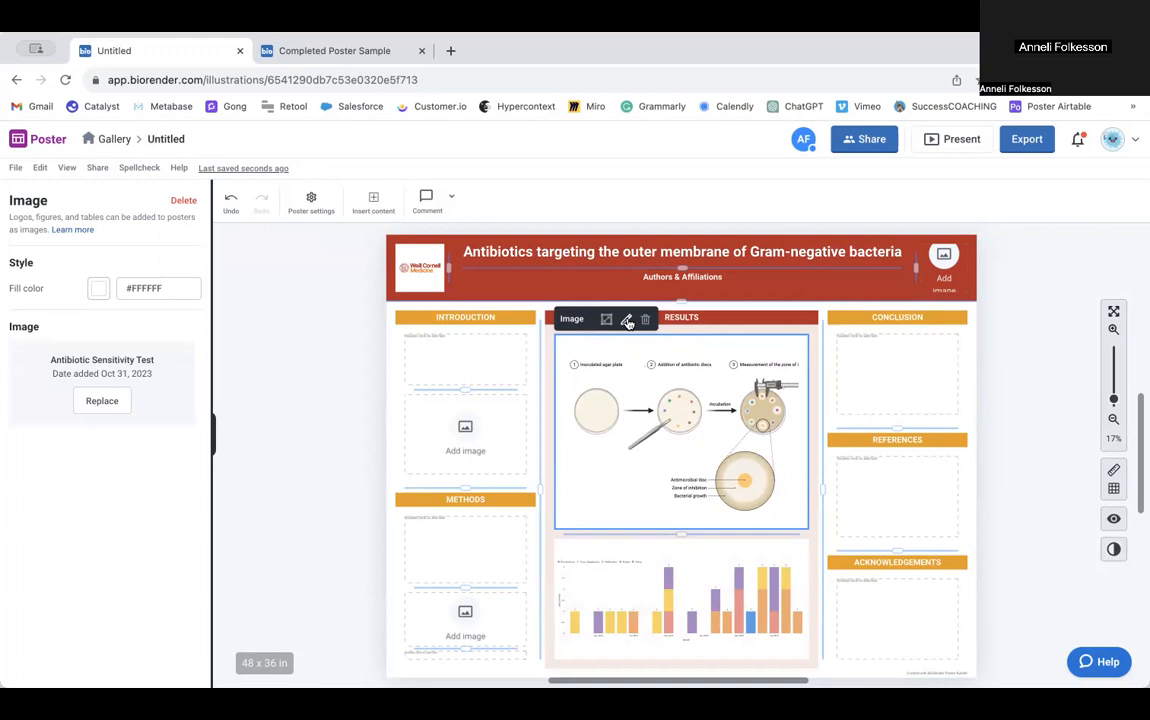
left_click(627, 320)
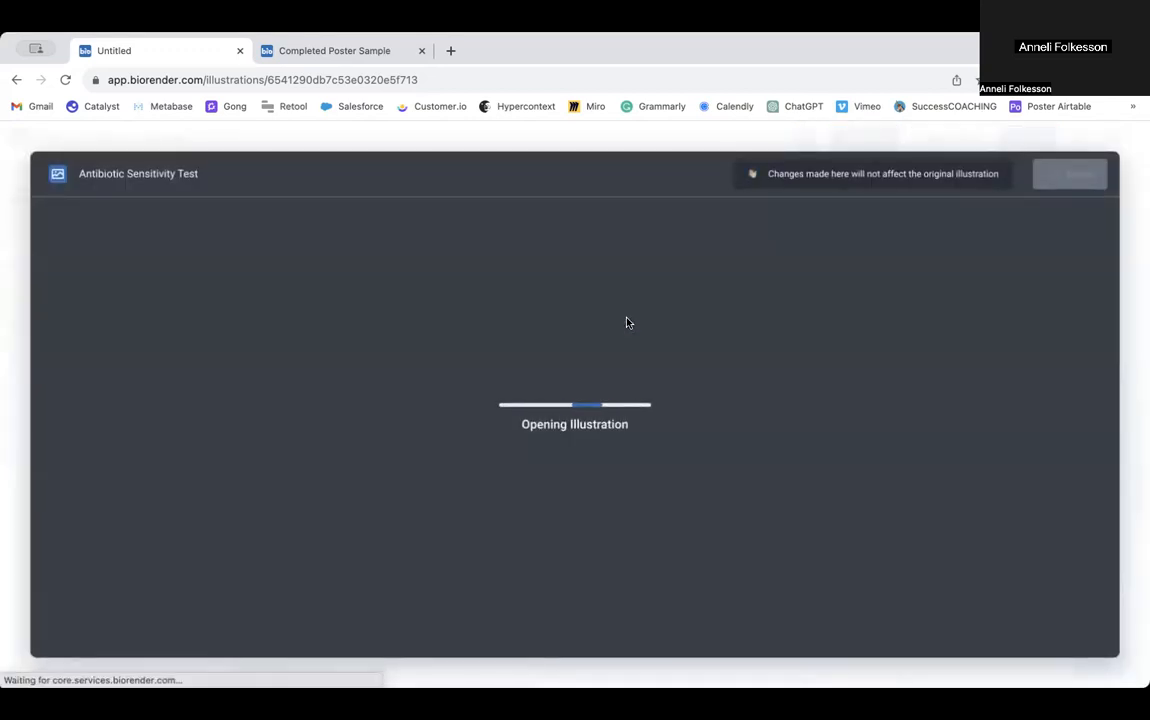
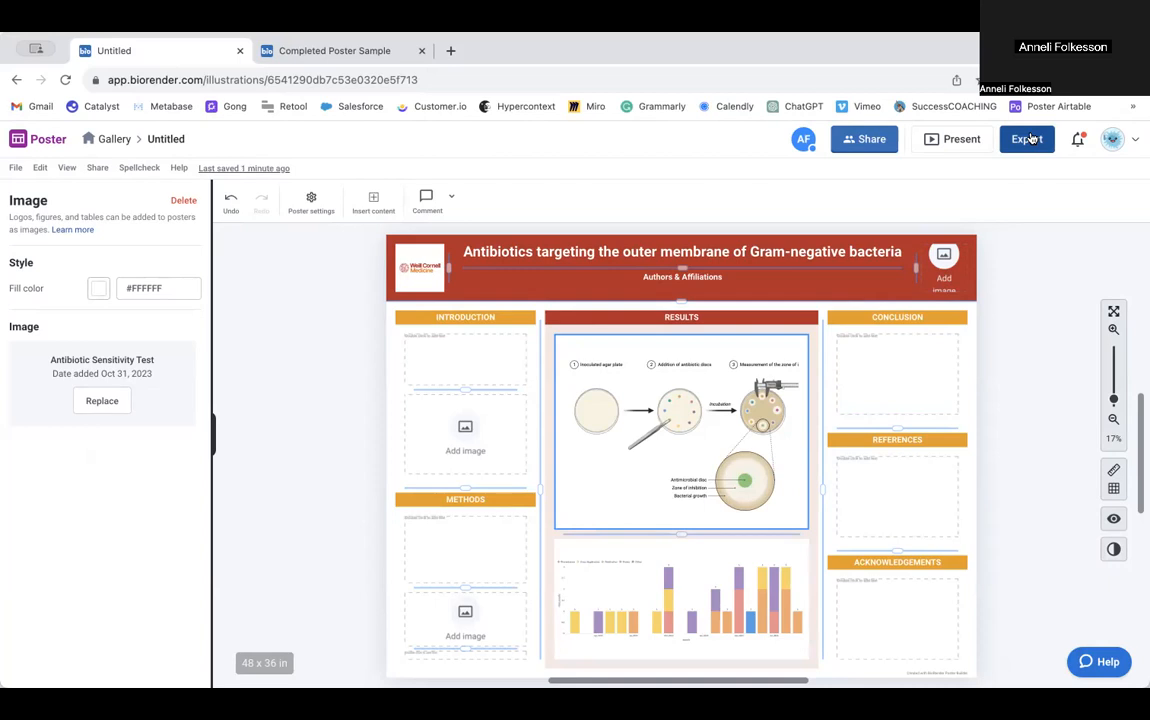
Review the dimension and file type options in the poster's export settings, and leave without exporting.
left_click(1030, 139)
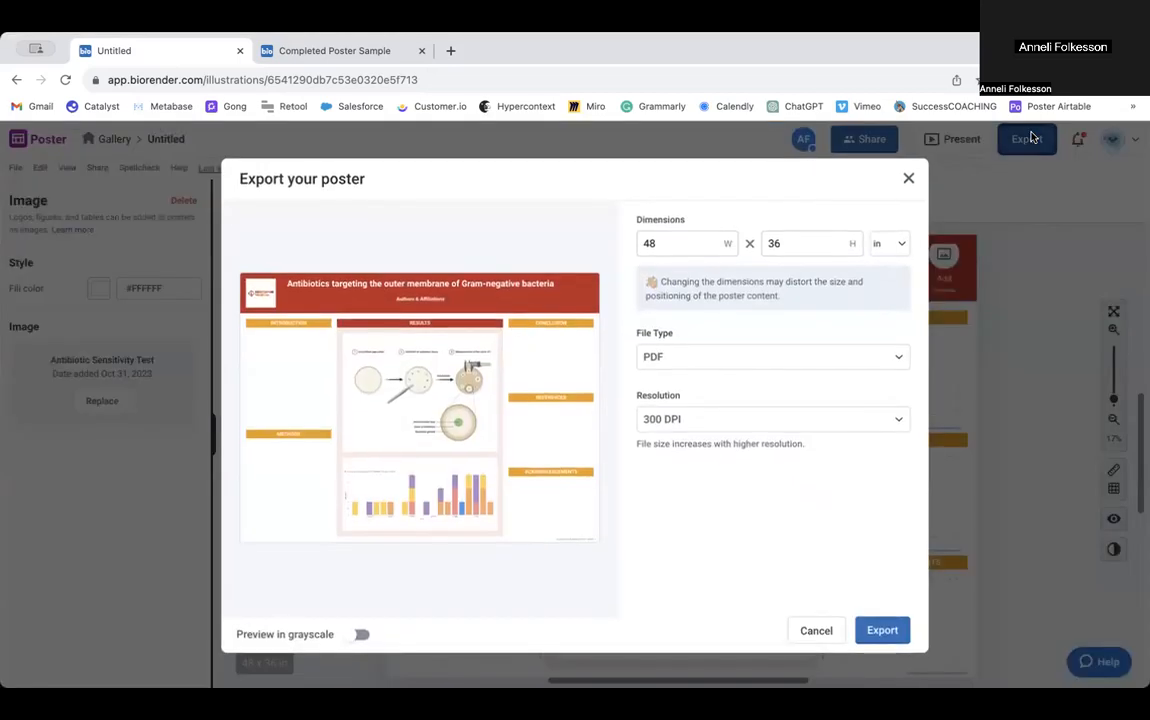
left_click(721, 365)
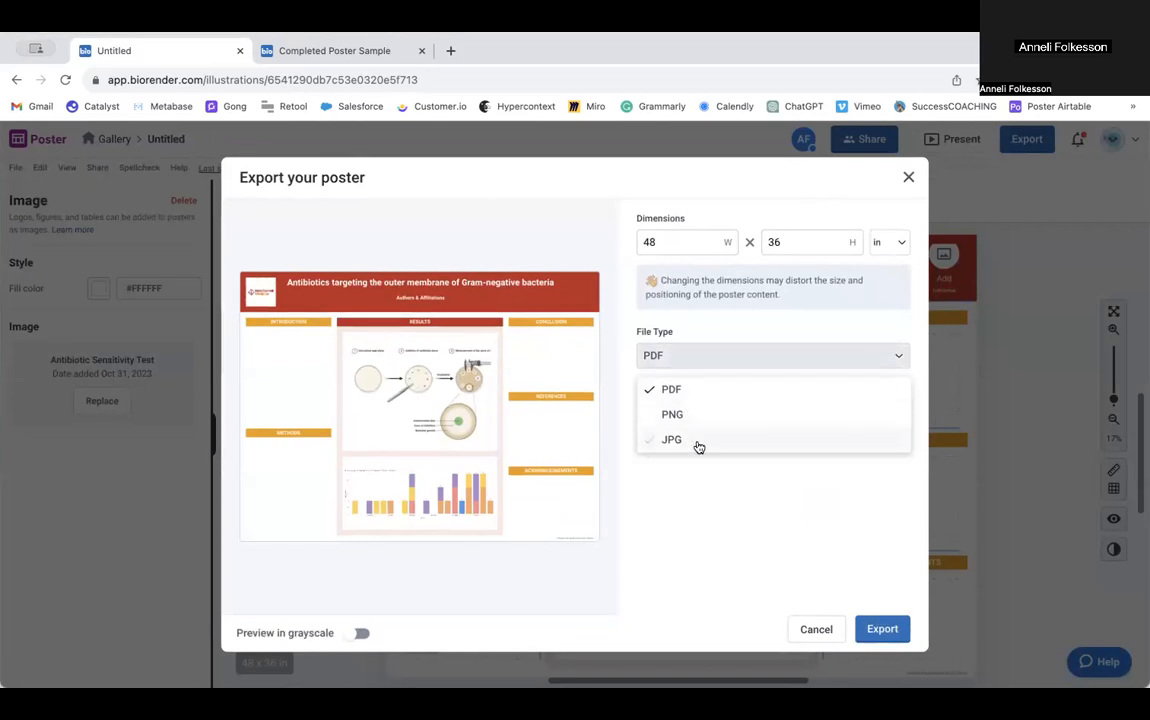
left_click(866, 217)
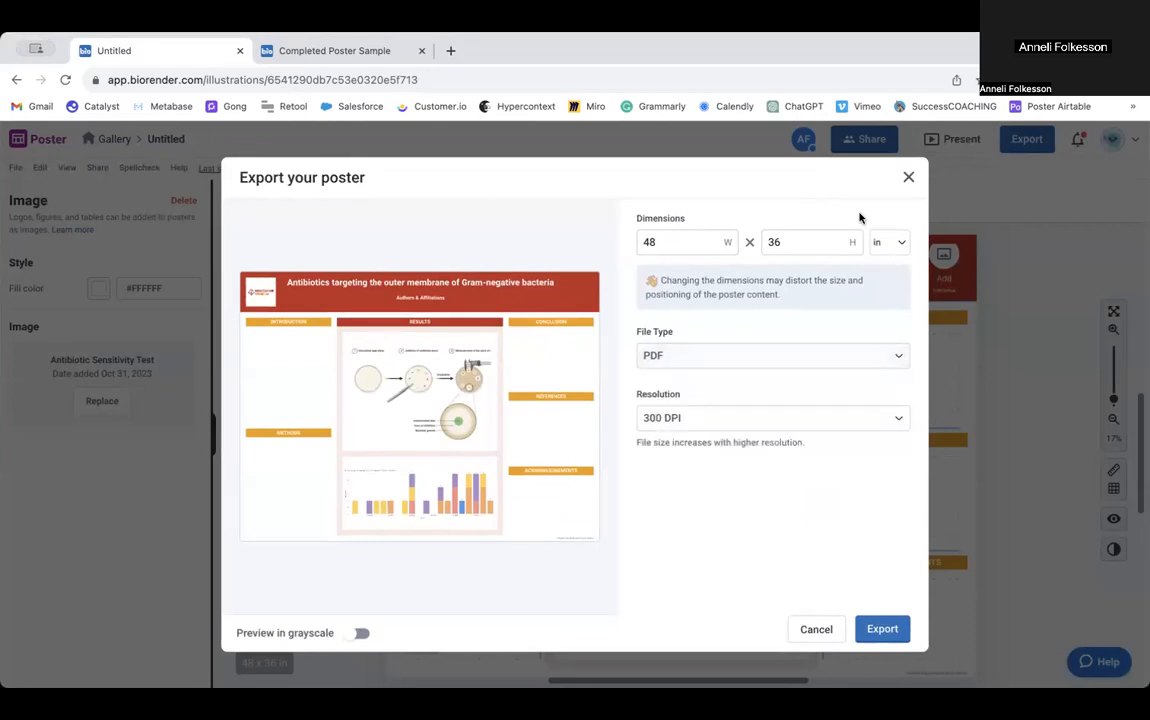
left_click(663, 240)
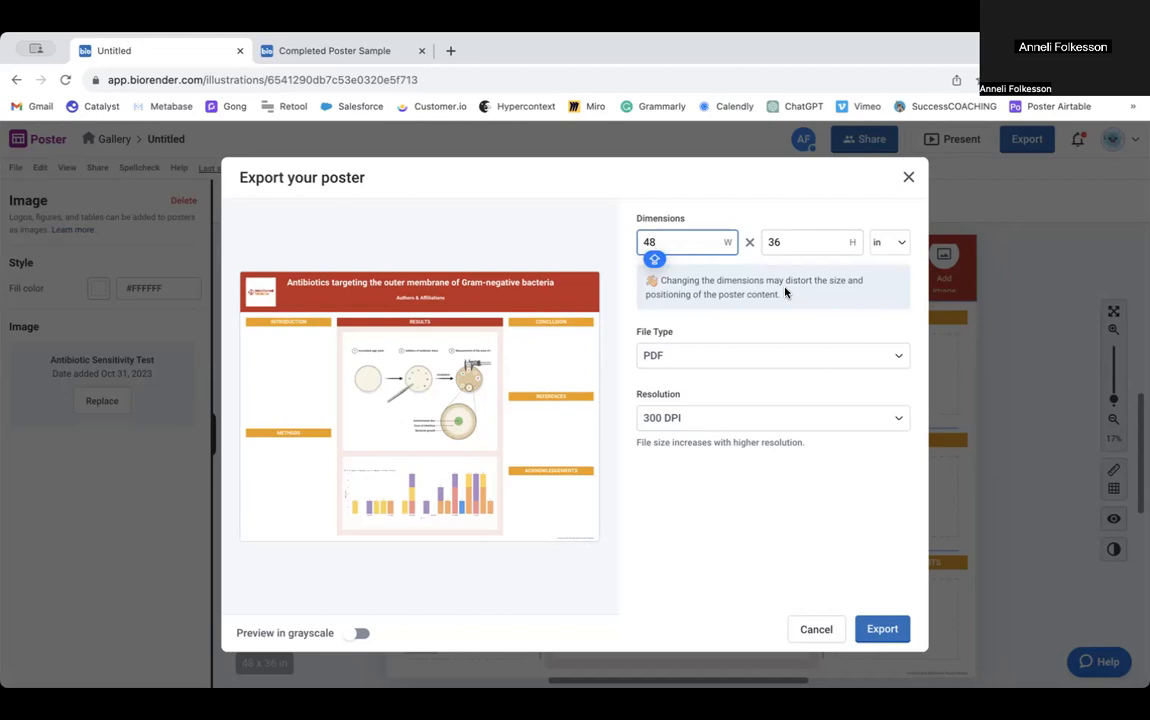
left_click(908, 177)
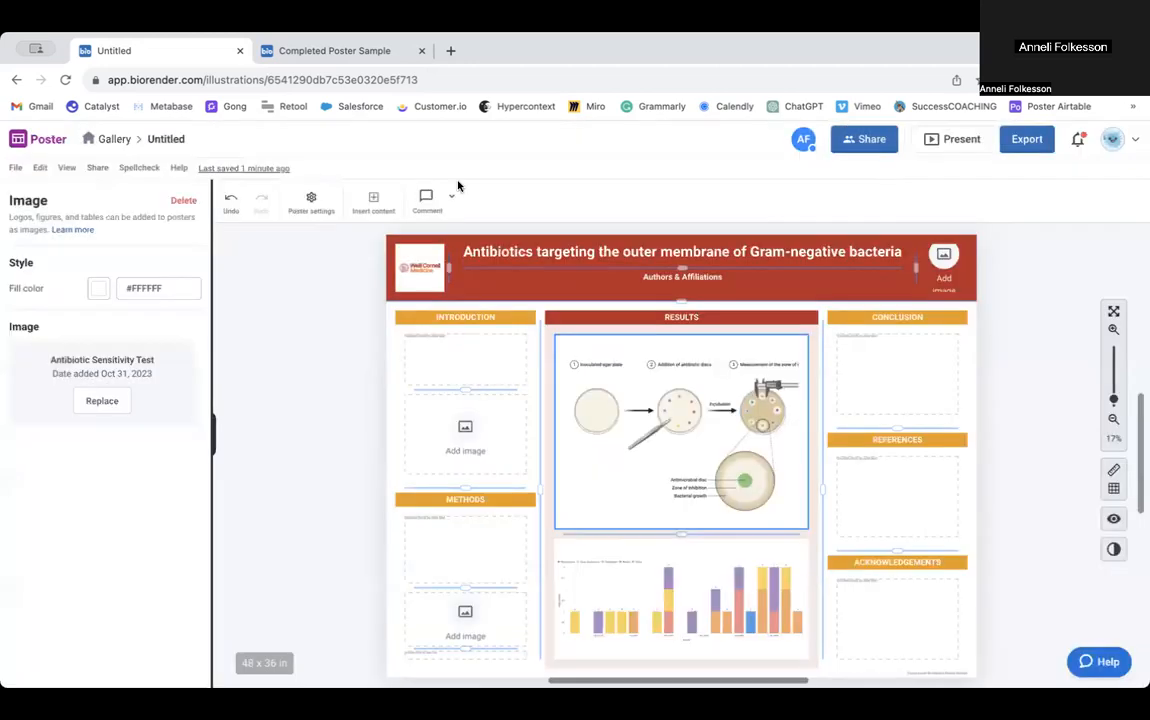
Set the poster dimensions to 45 by 45 inches and raise the divider between the two Results figures slightly.
left_click(312, 197)
double_click(121, 407)
type("45")
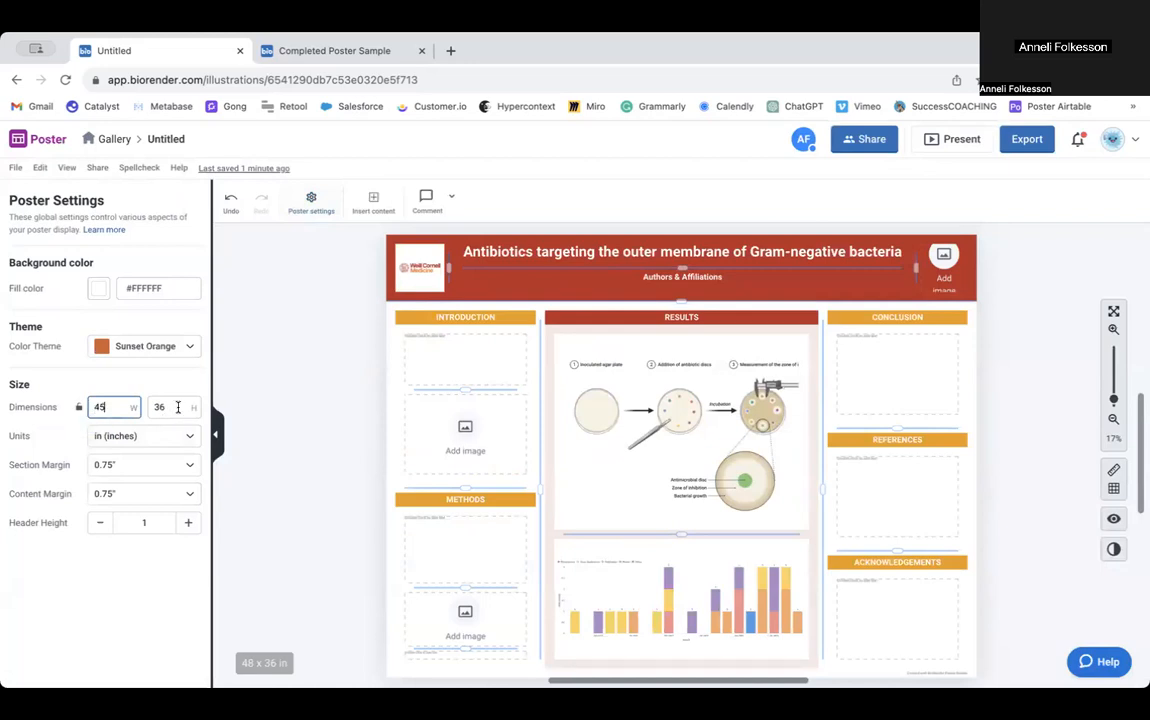
double_click(178, 407)
key("BackSpace")
type("45")
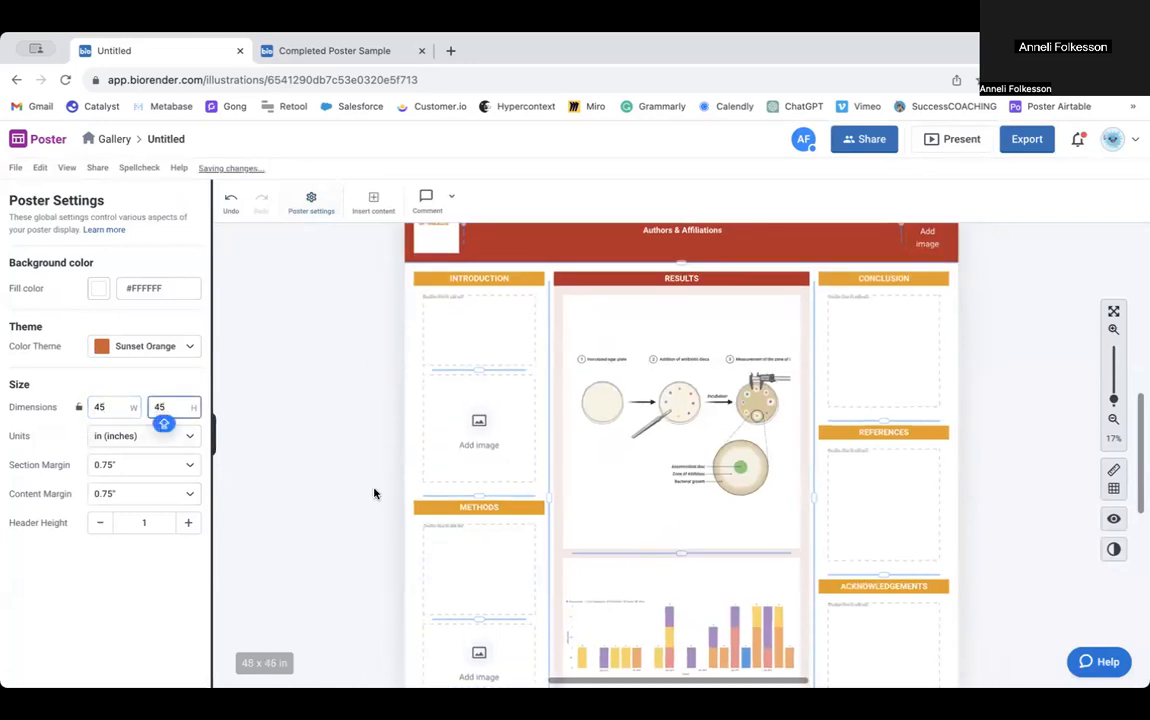
scroll(647, 442, "down", 5)
left_click_drag(663, 510, 665, 493)
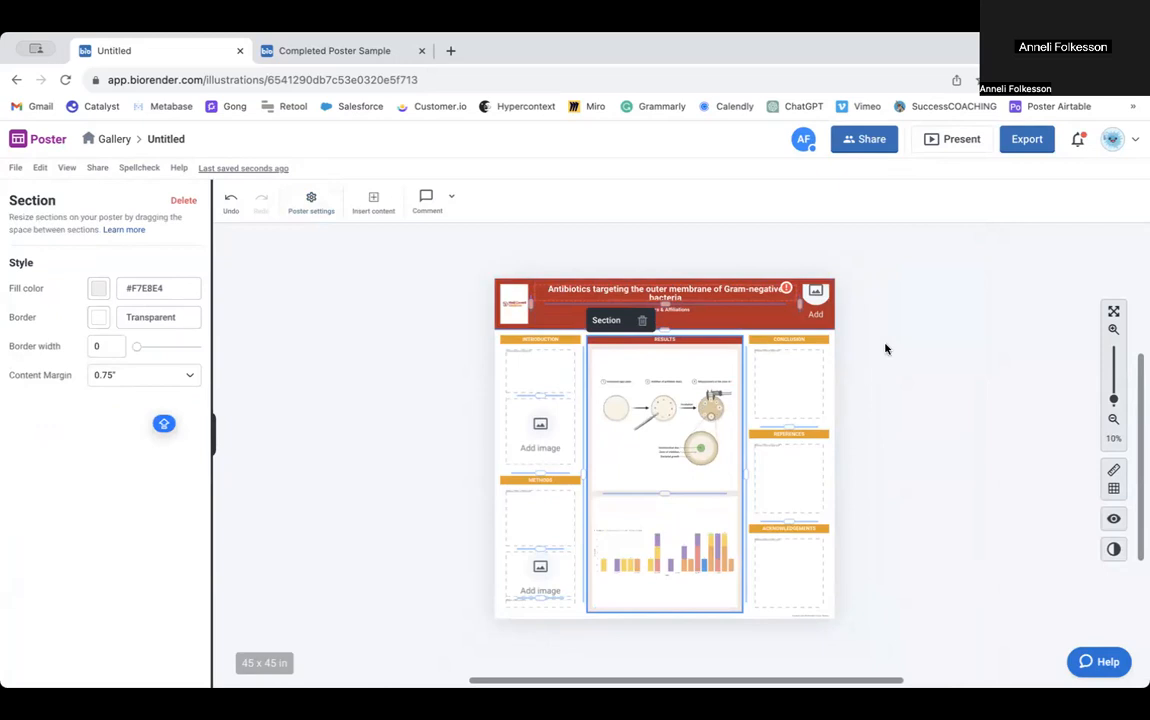
Review the export resolution options, leave without exporting, and examine the credit line beneath the poster's Acknowledgements section.
left_click(1024, 139)
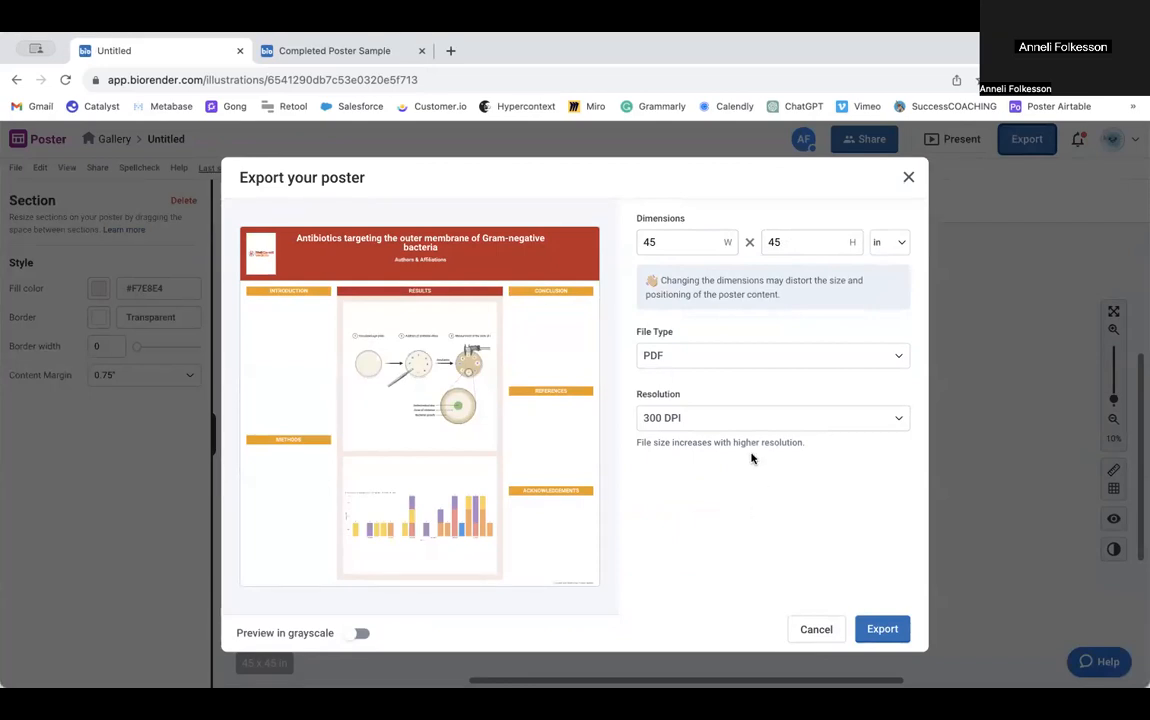
left_click(734, 427)
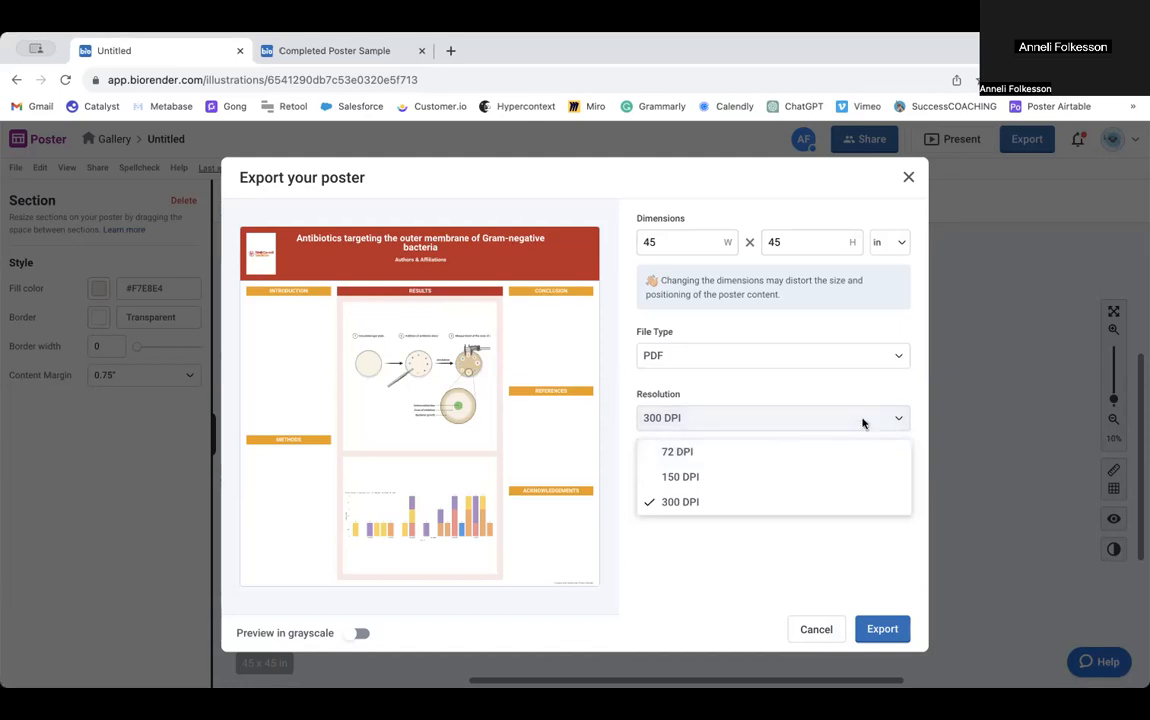
left_click(908, 180)
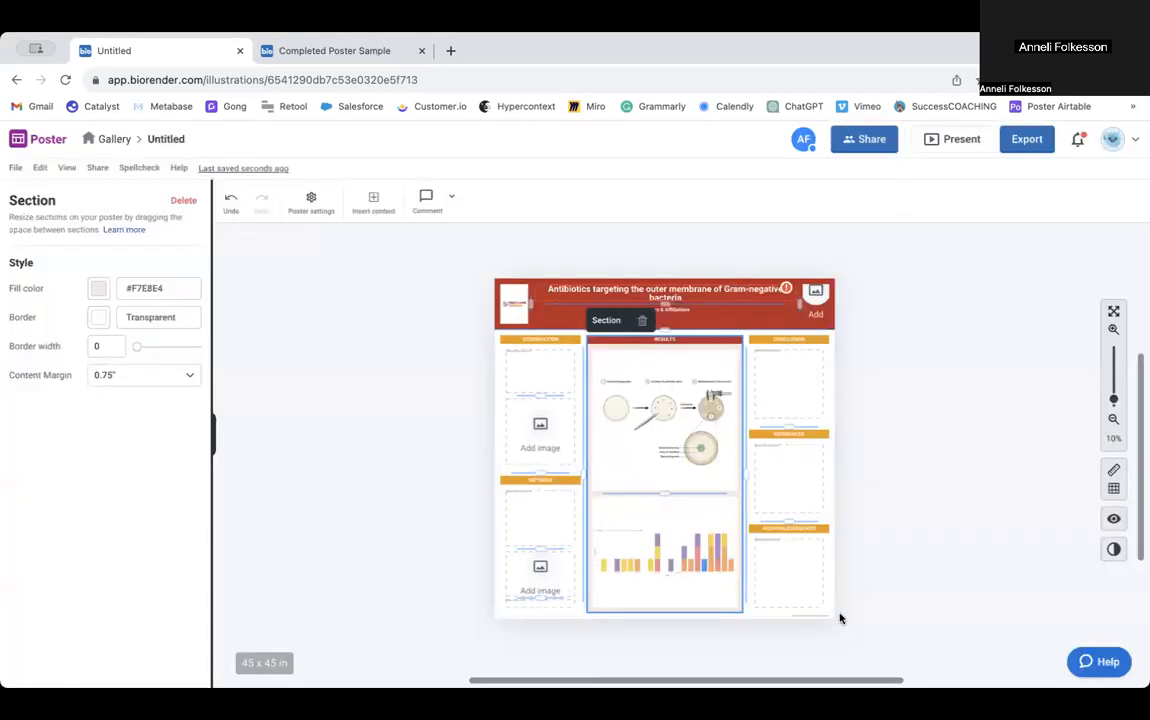
scroll(839, 617, "up", 5)
scroll(839, 617, "up", 5)
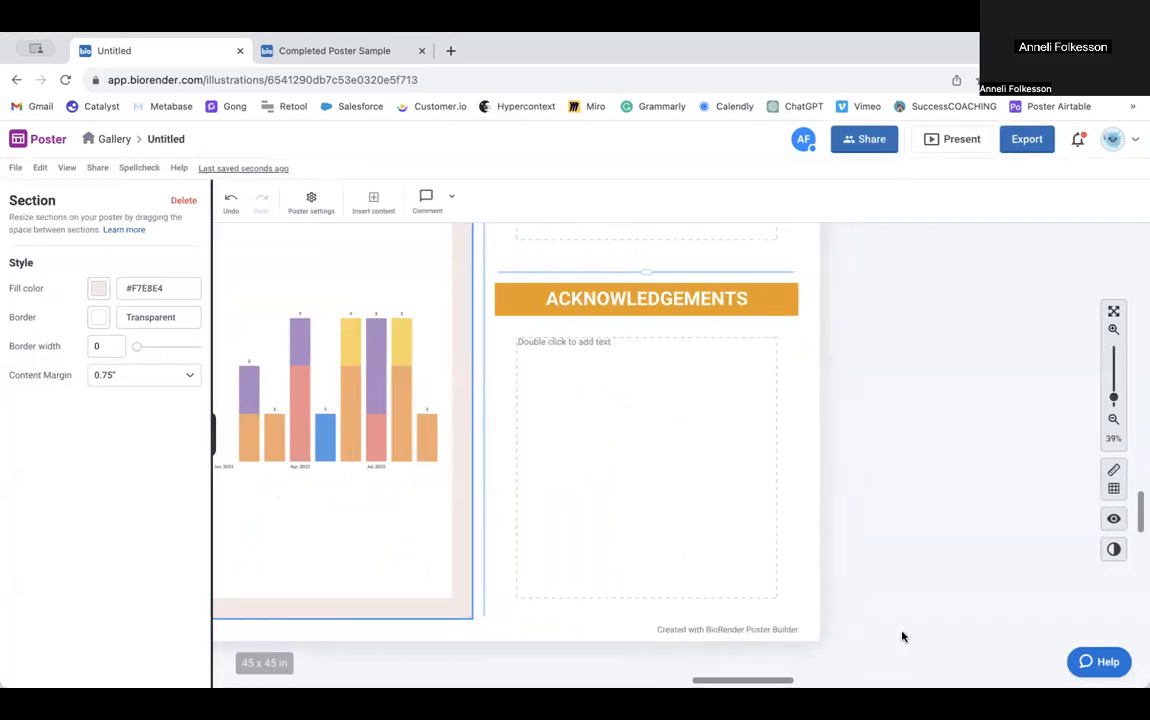
scroll(902, 636, "down", 6)
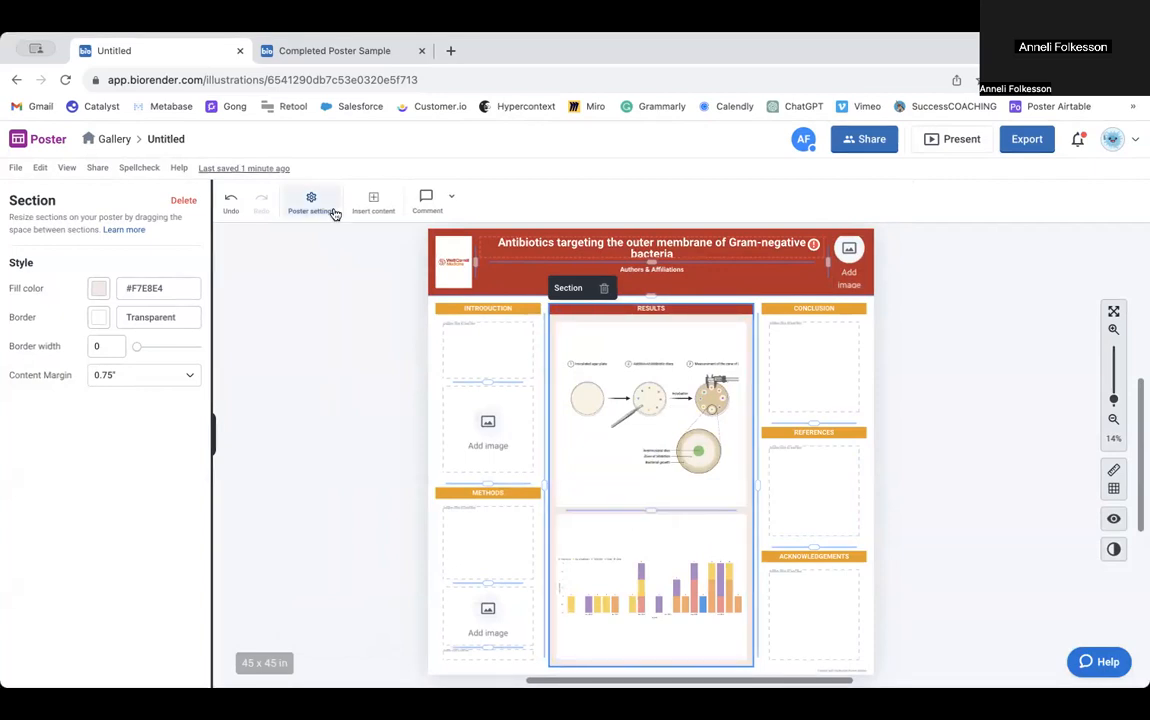
Insert a text box between the two Results figures and reduce its height.
left_click(372, 203)
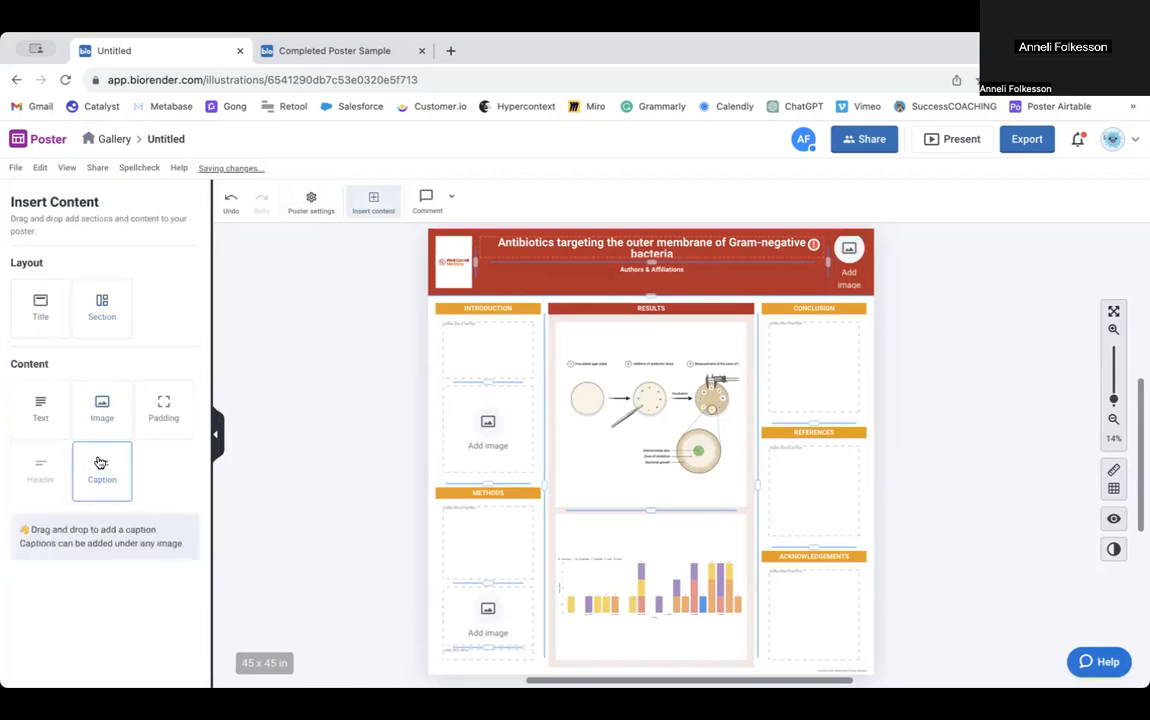
left_click_drag(100, 462, 675, 503)
left_click_drag(44, 405, 657, 501)
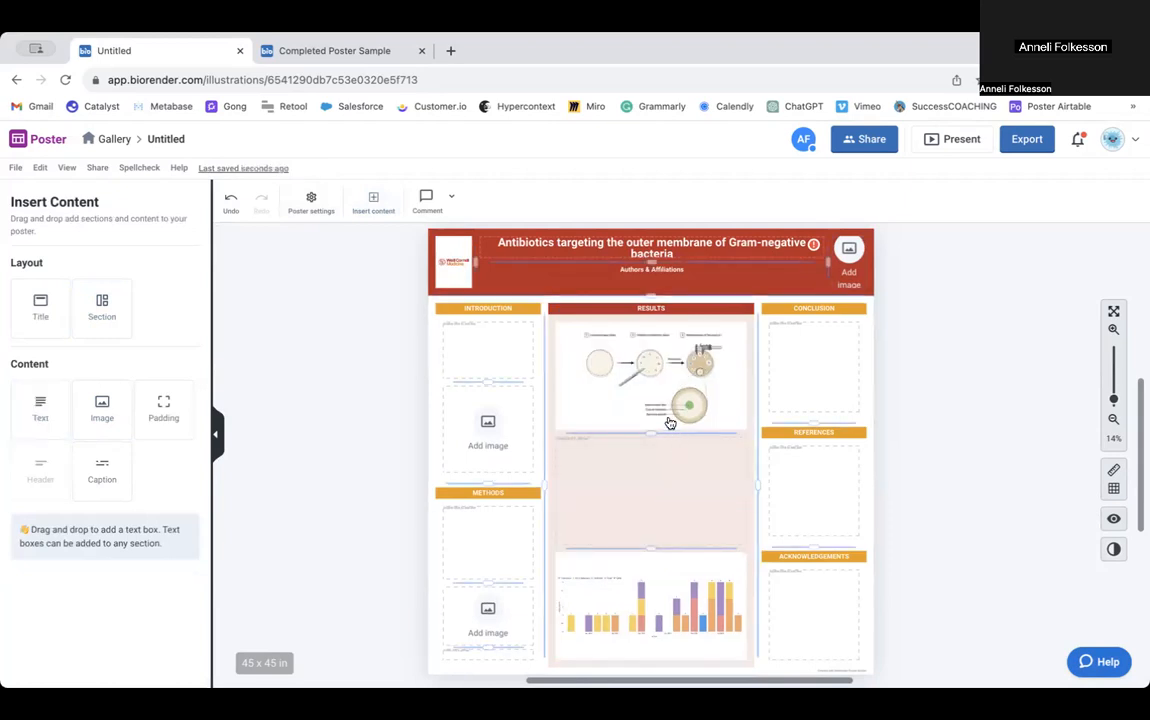
left_click_drag(647, 547, 654, 493)
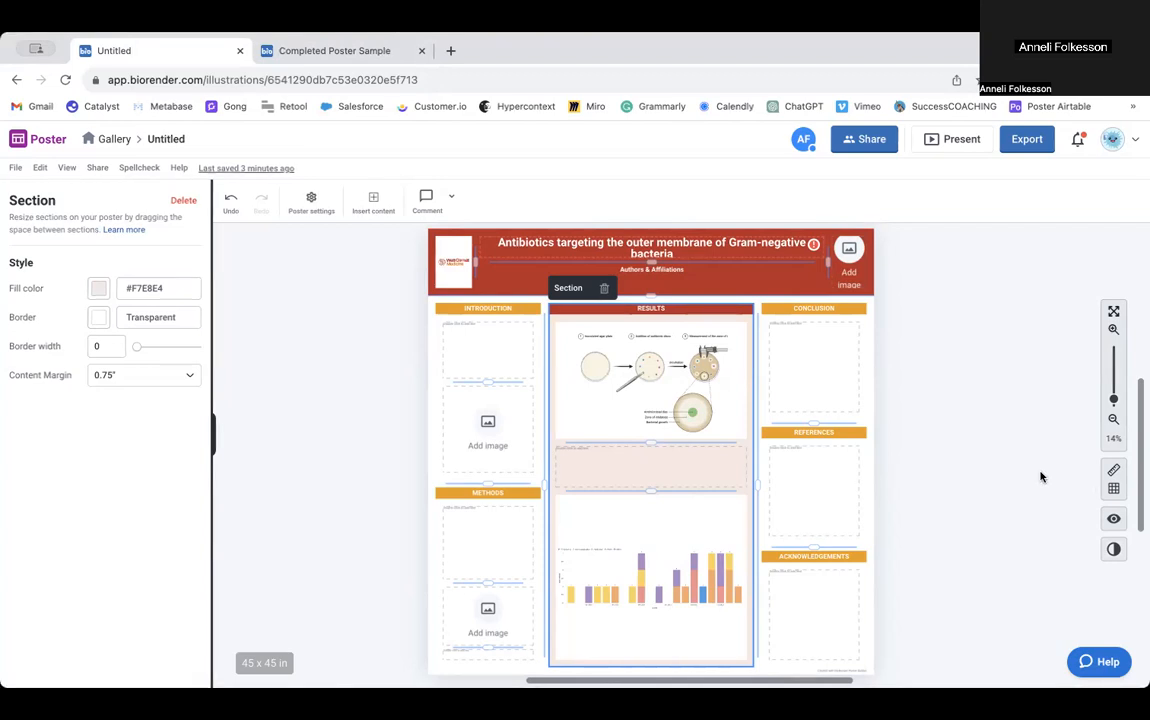
Leave the poster for the gallery, create a new blank illustration, and return to the gallery.
left_click(103, 140)
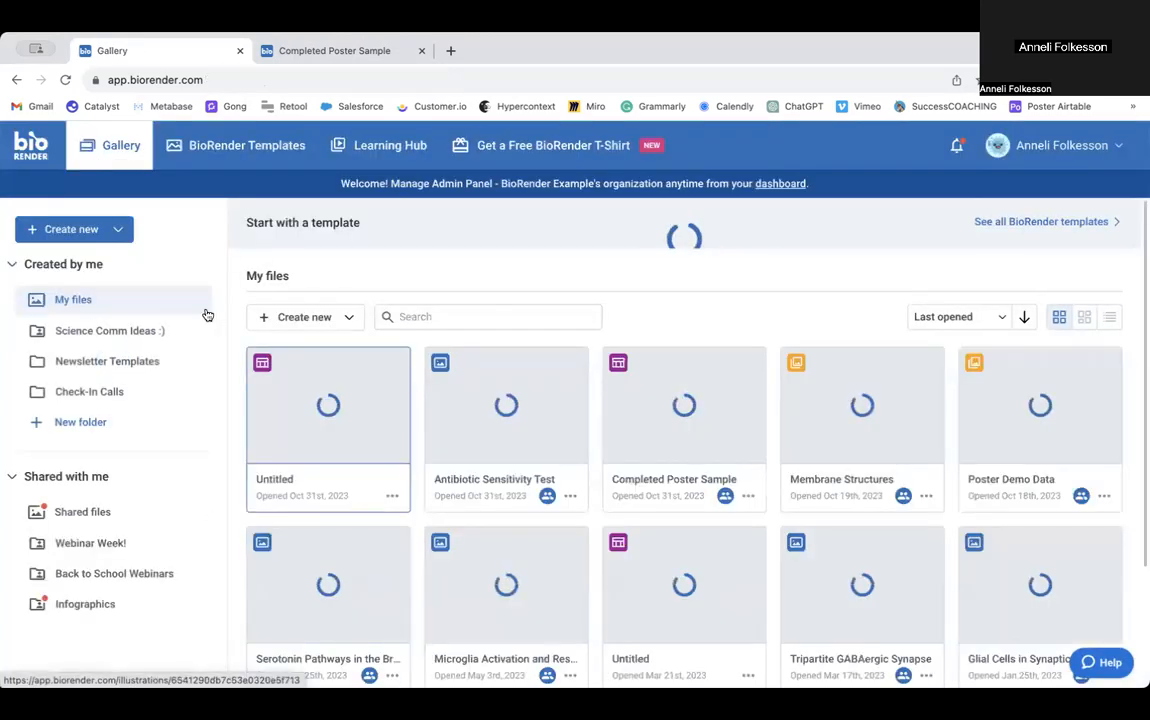
left_click(97, 230)
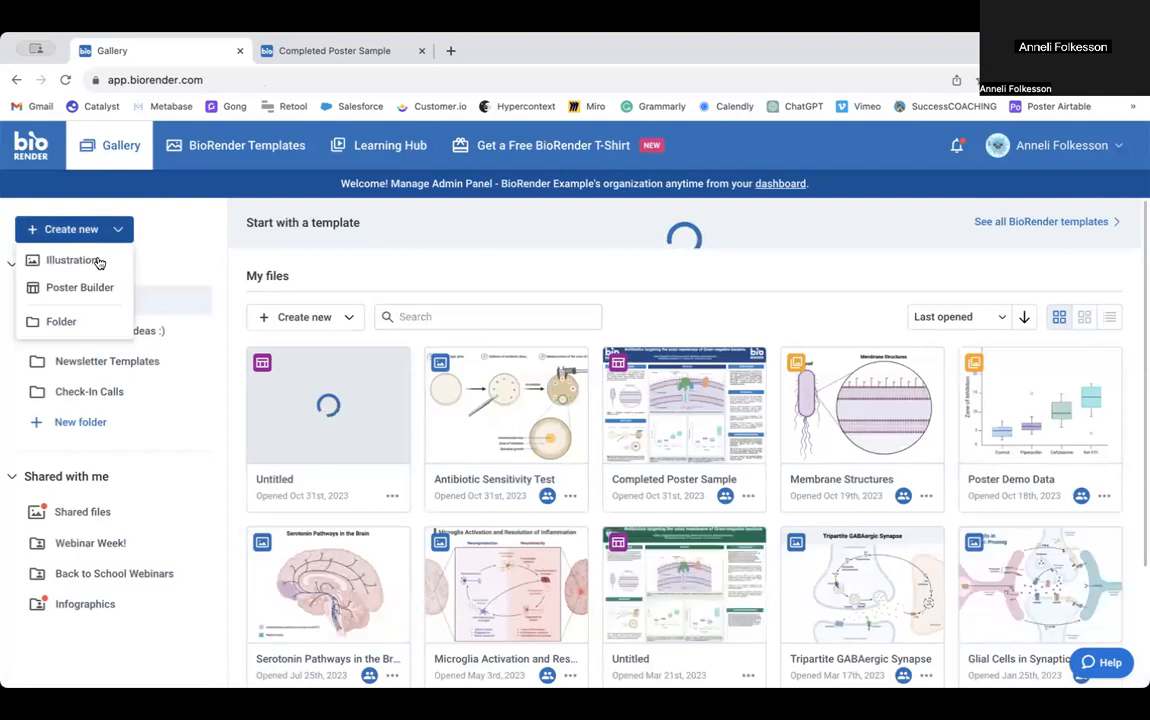
left_click(97, 261)
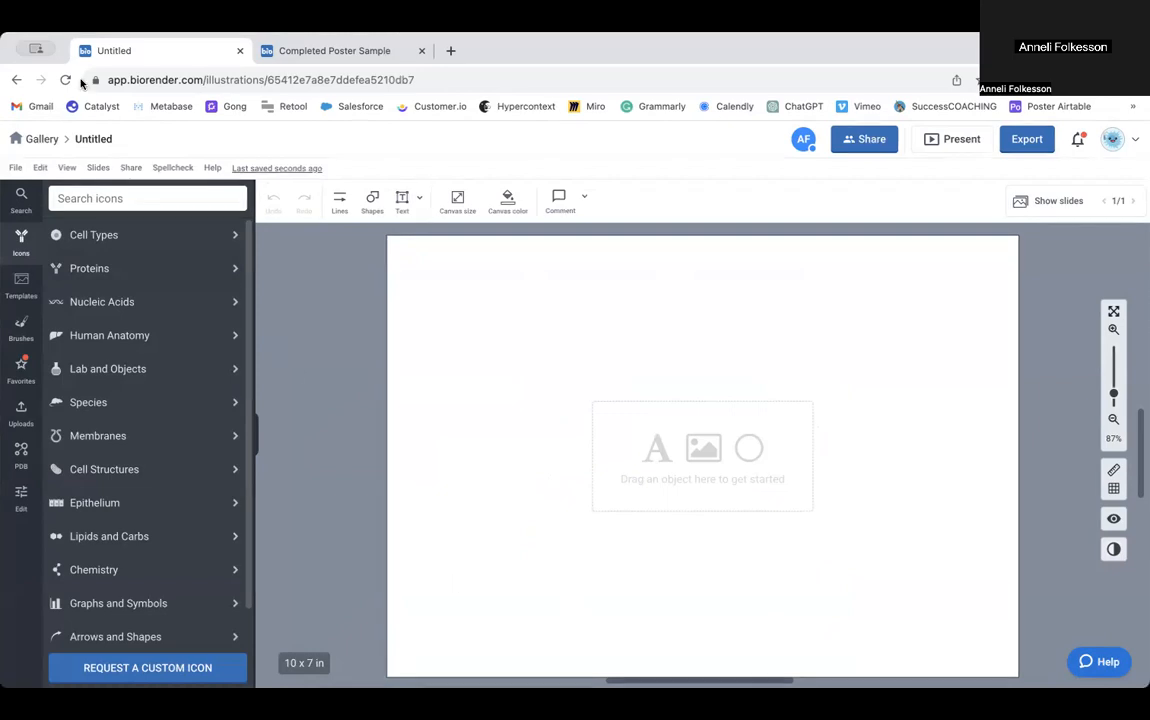
left_click(39, 139)
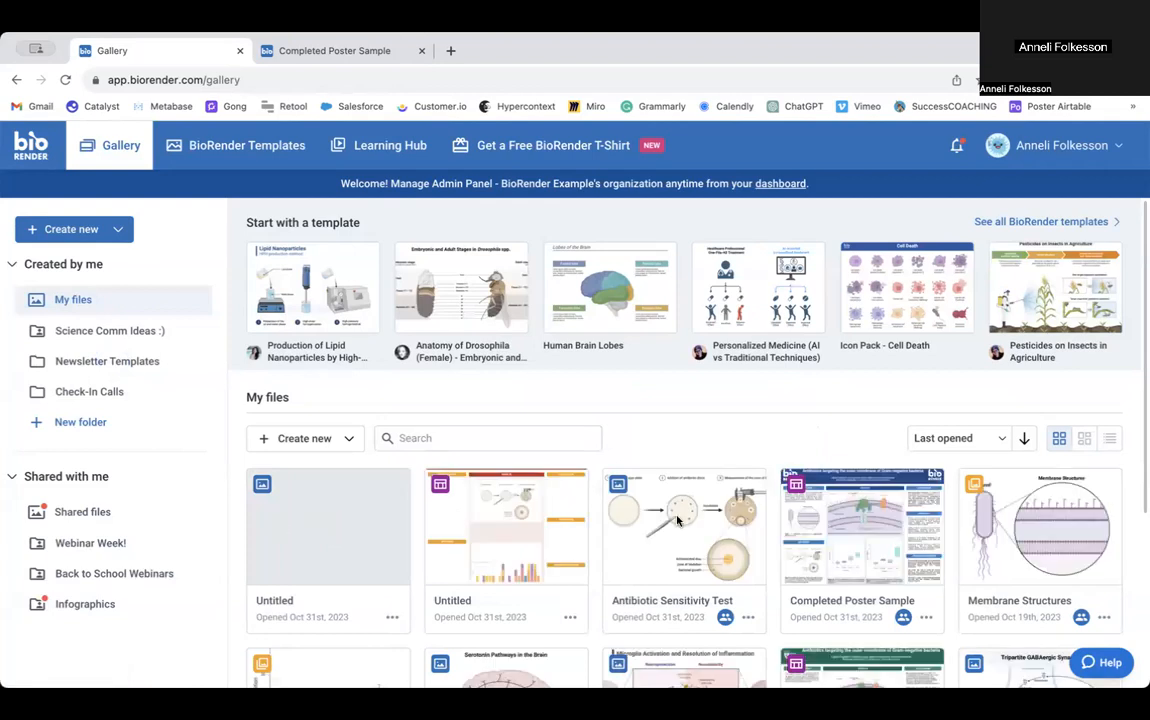
Make a copy of the Untitled antibiotics poster in the gallery.
left_click(117, 229)
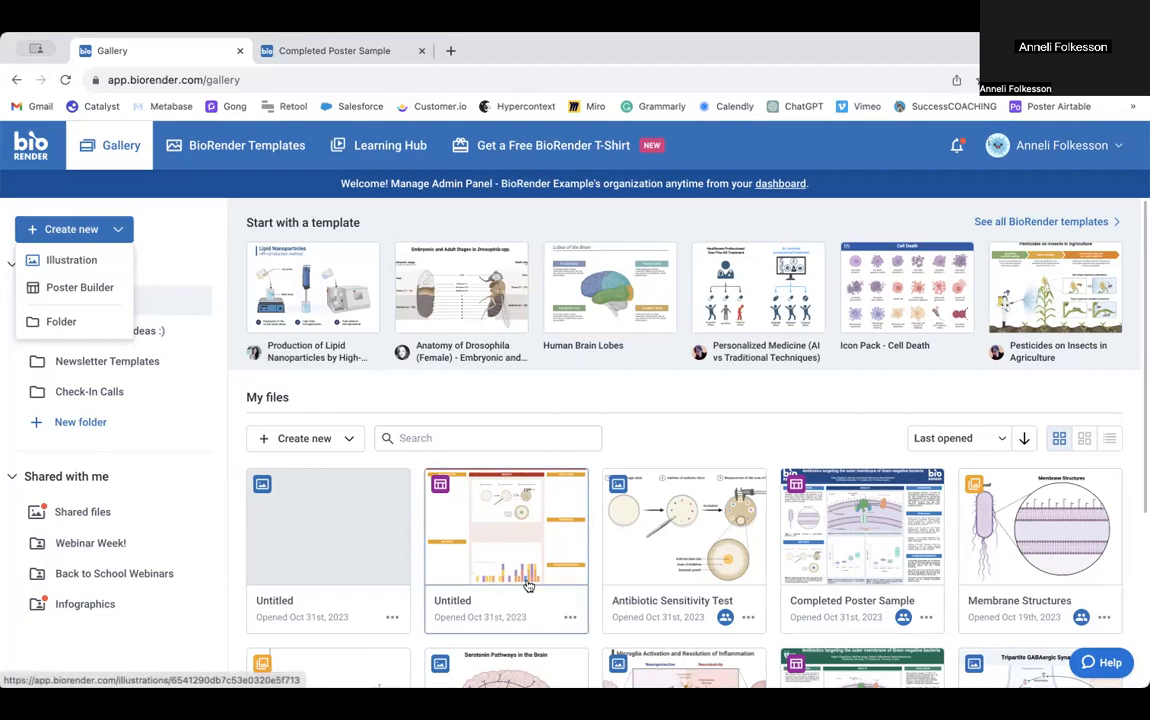
left_click(570, 617)
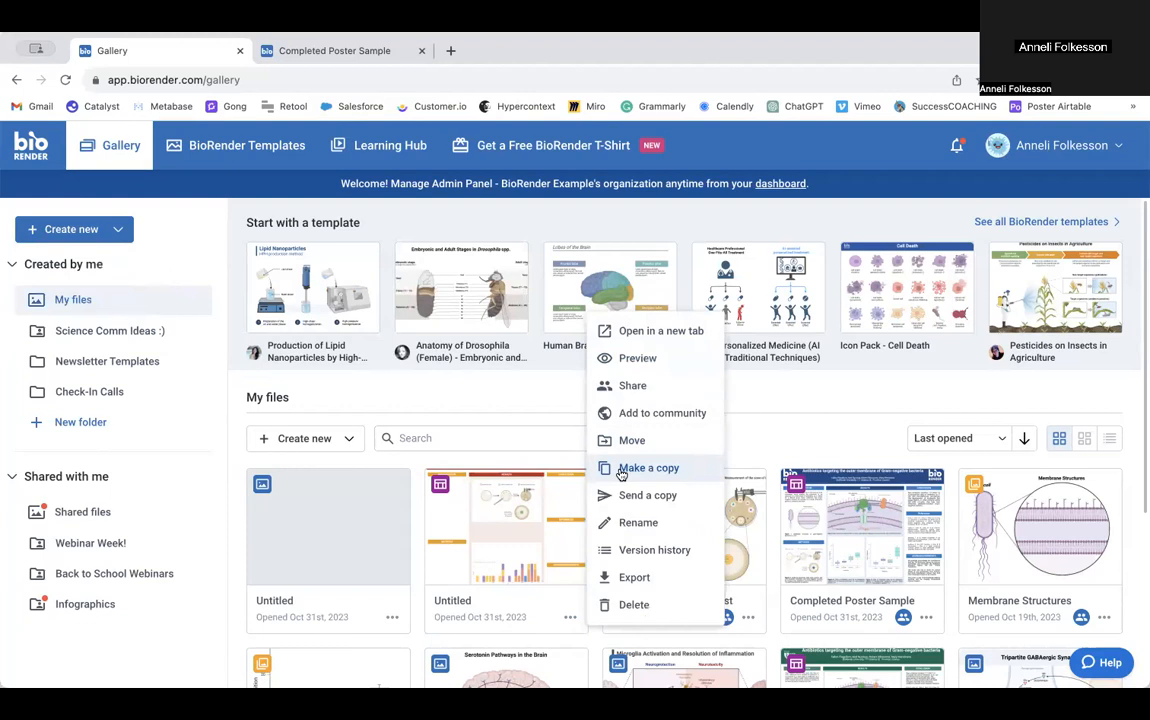
left_click(621, 471)
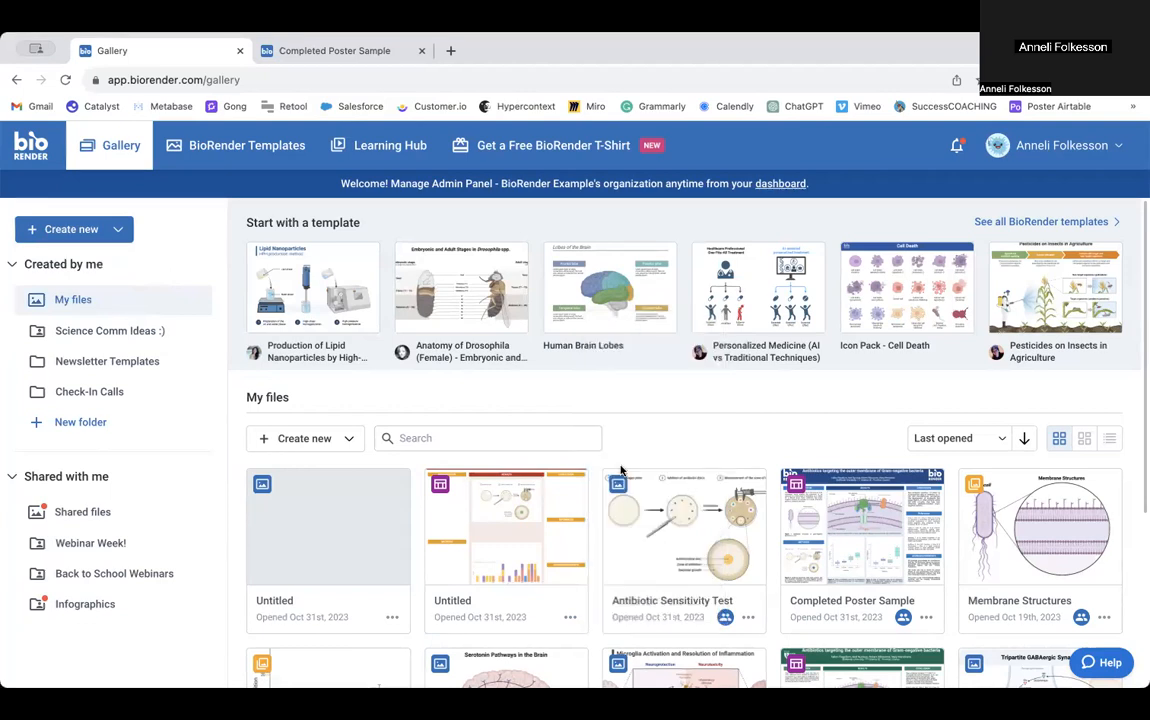